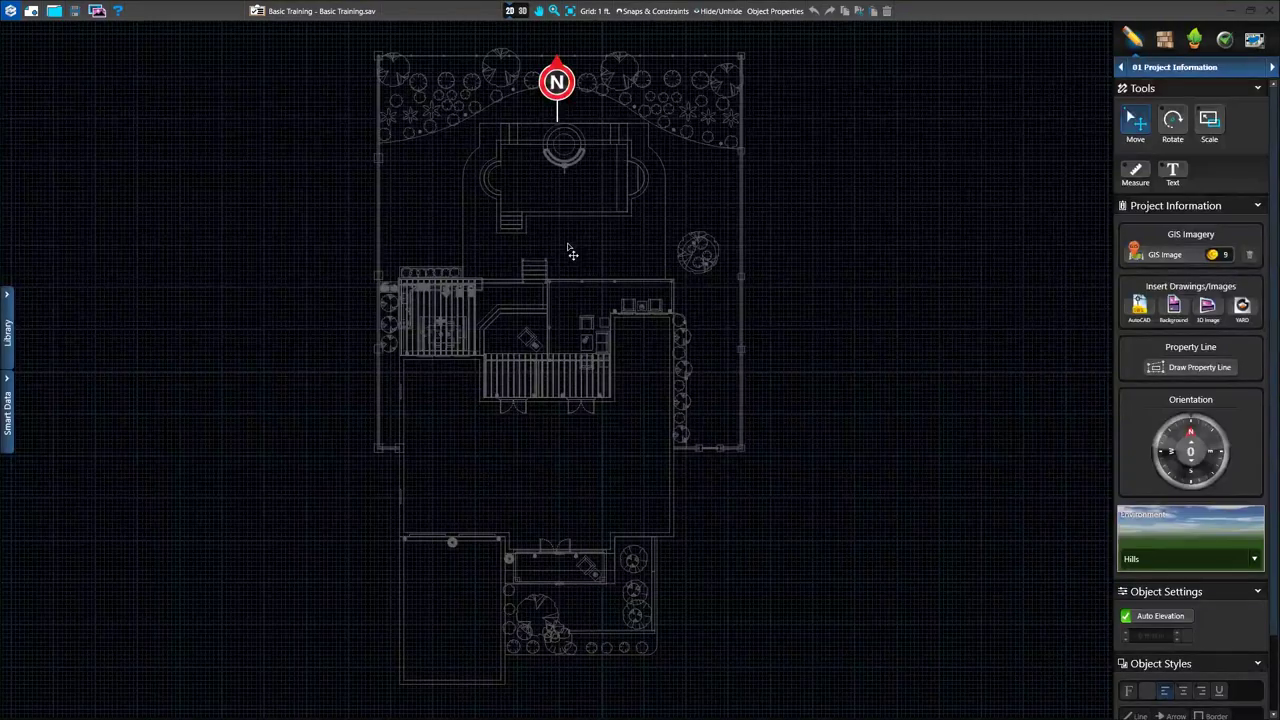
Step: Switch the project to the construction stage with No Fills as the default fill for design shapes
click(1254, 40)
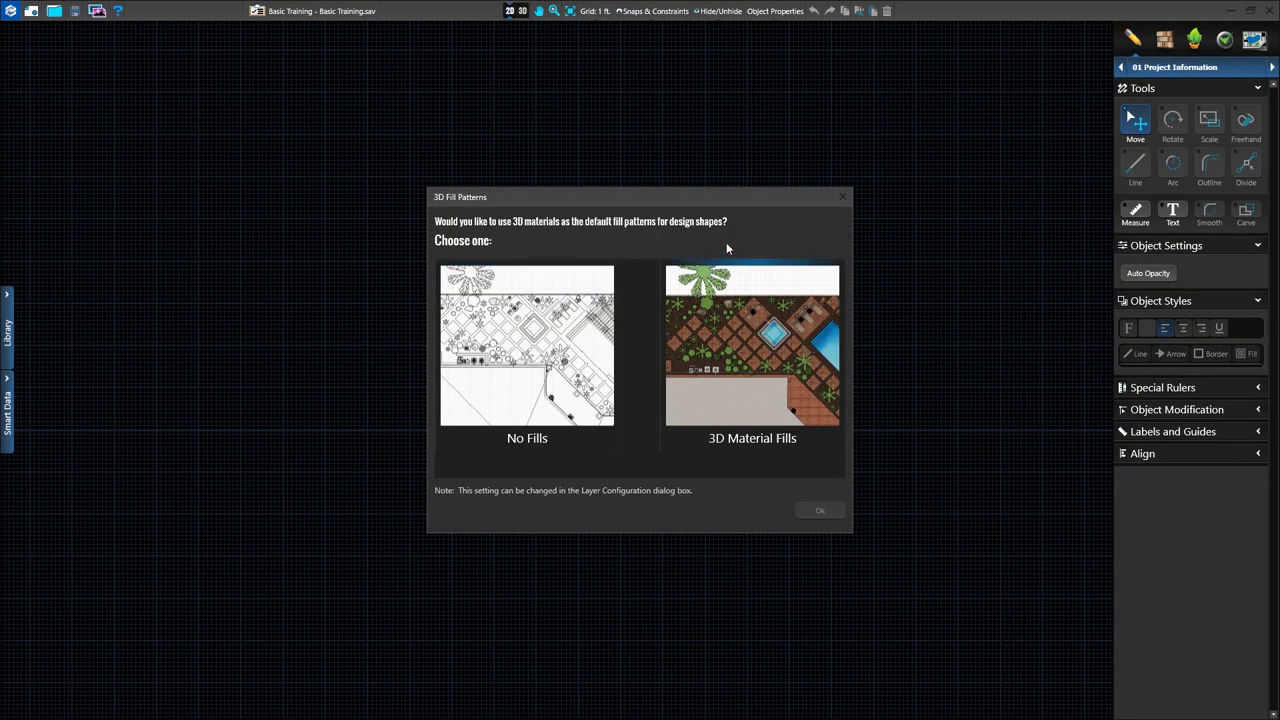
click(550, 347)
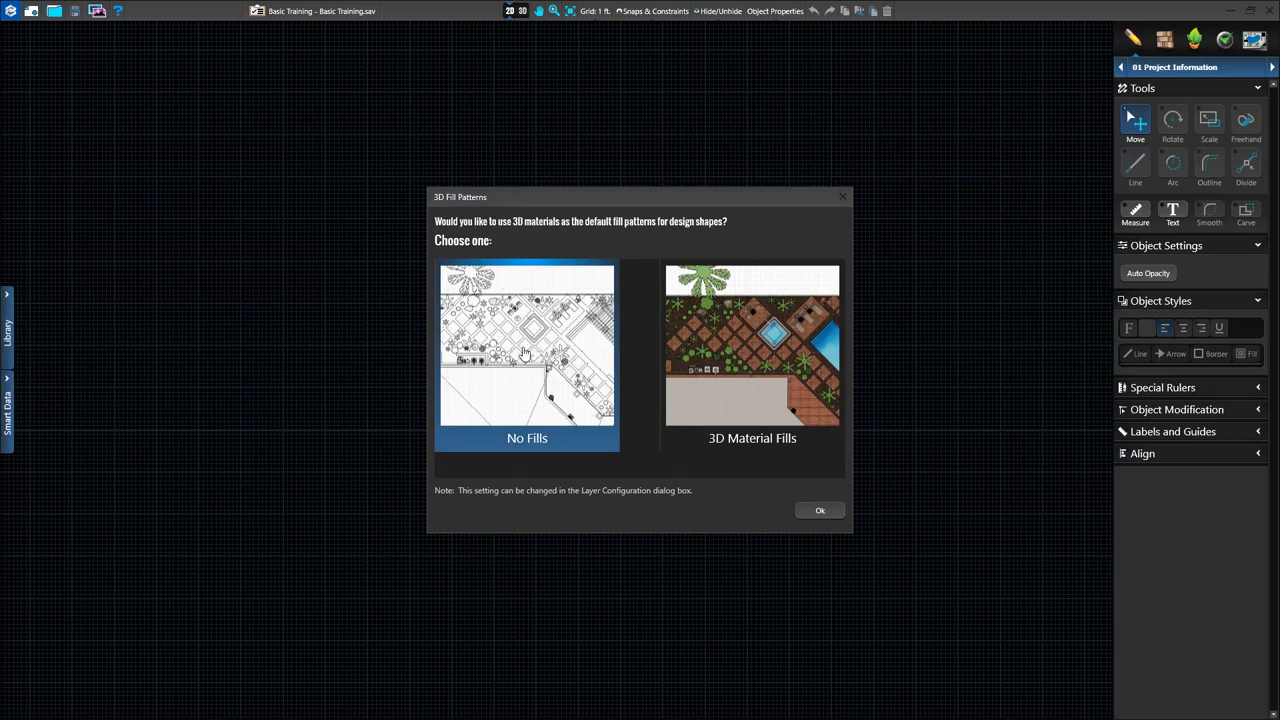
click(727, 350)
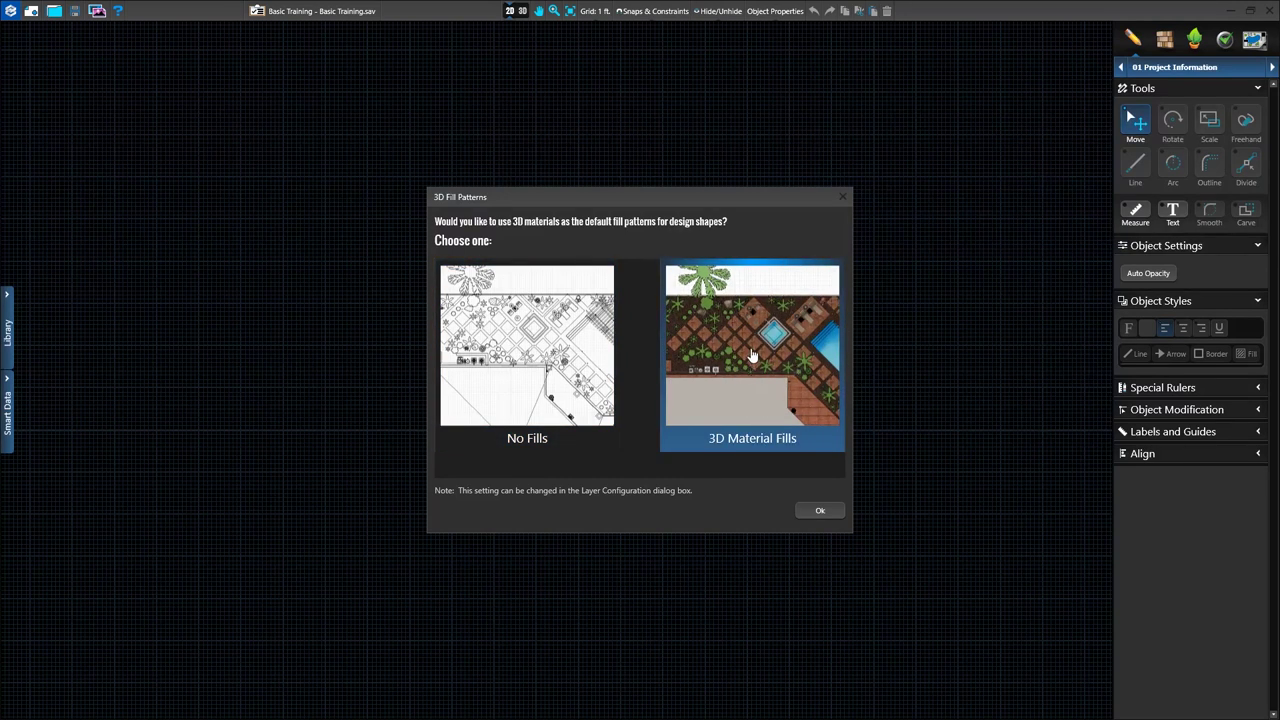
click(512, 358)
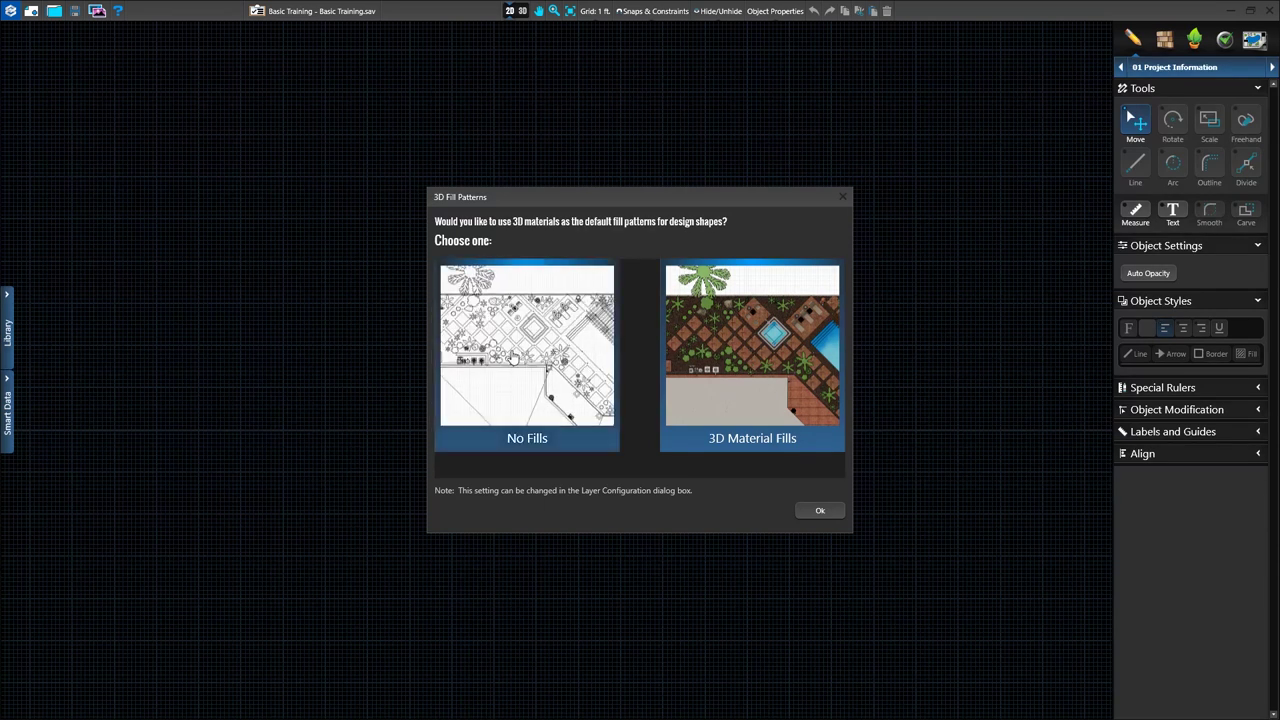
click(820, 512)
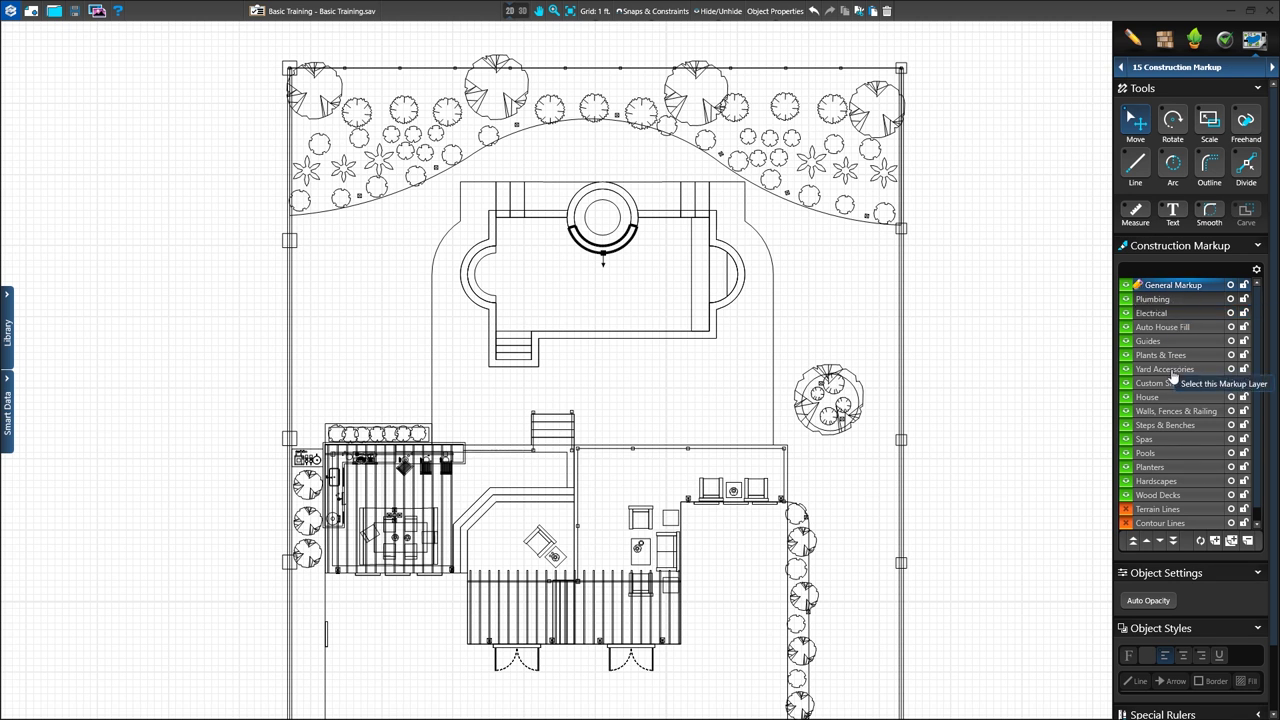
Step: Look through the construction markup layers, including Plumbing, Electrical, Plants & Trees and Hardscapes, ending on General Markup
click(1186, 302)
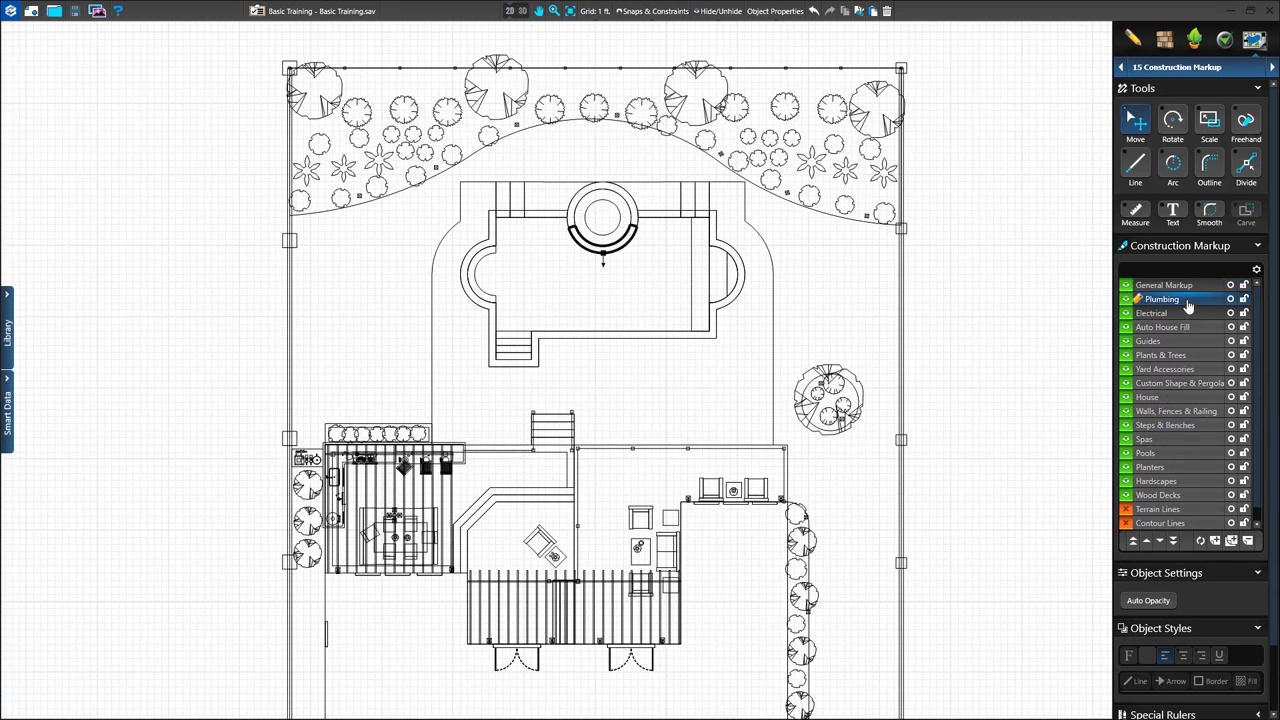
click(1186, 314)
click(1186, 300)
click(1186, 288)
click(1186, 300)
click(1185, 314)
click(1184, 357)
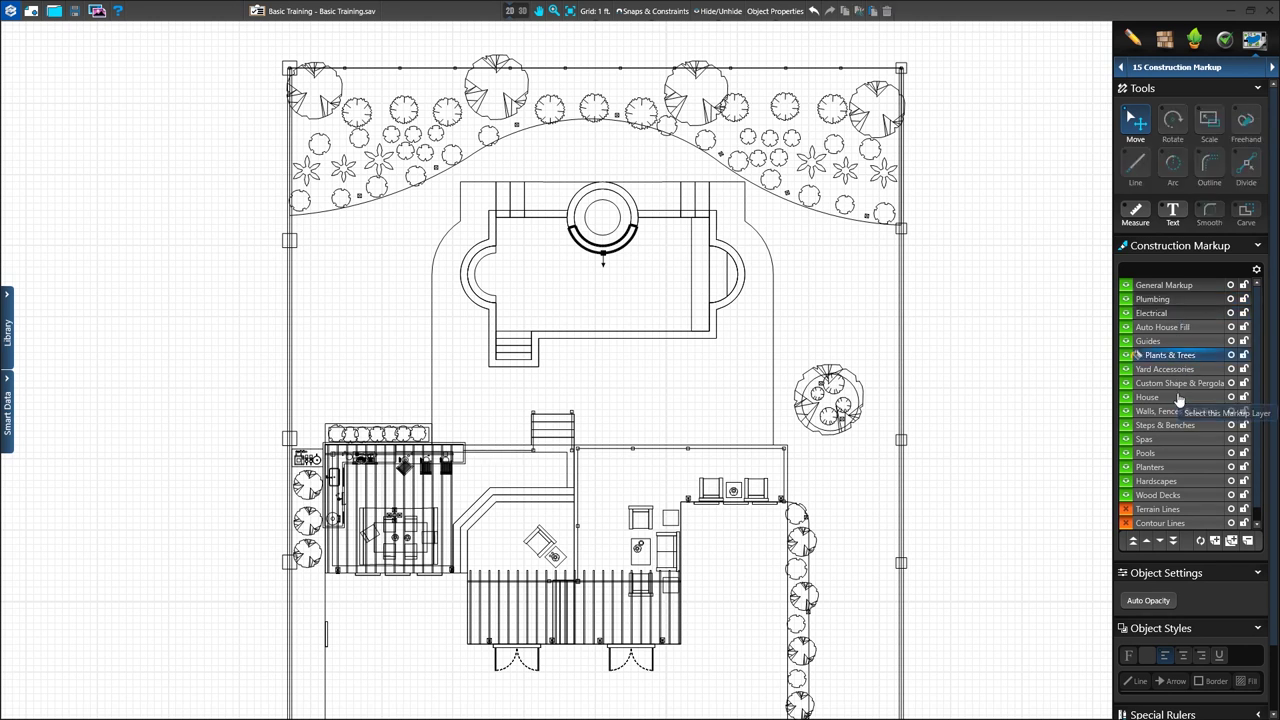
click(1170, 484)
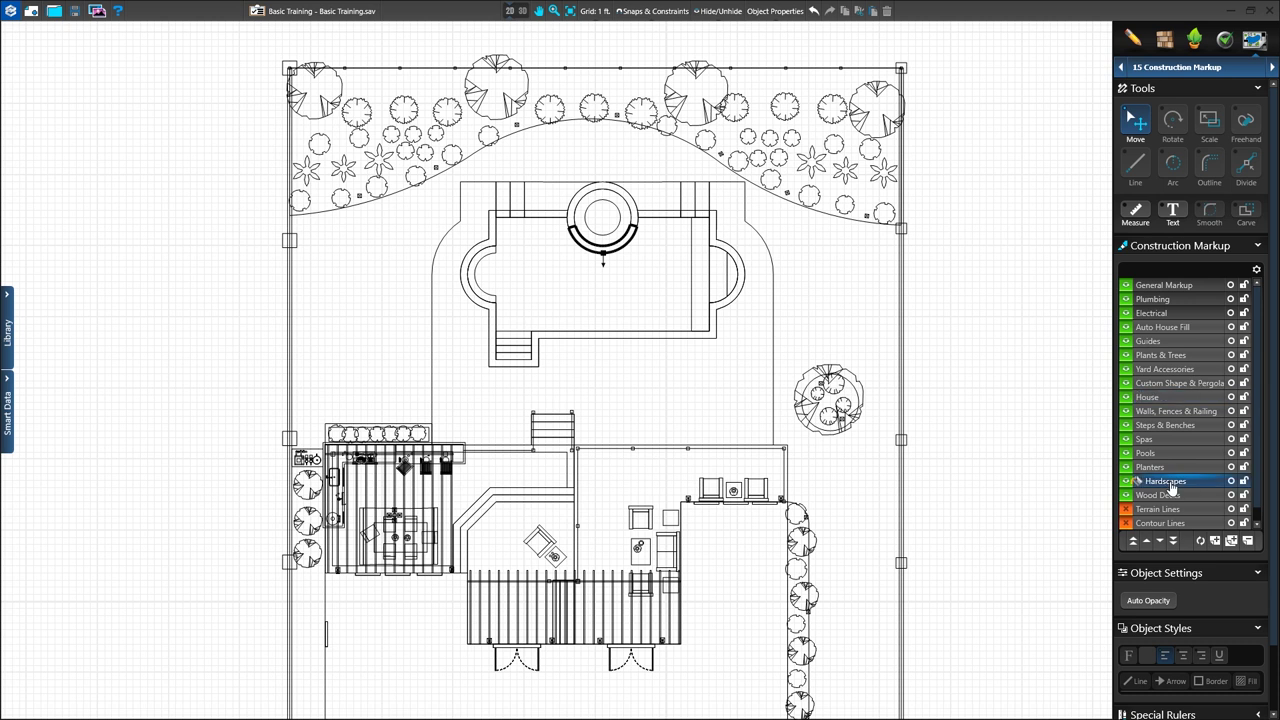
click(1167, 288)
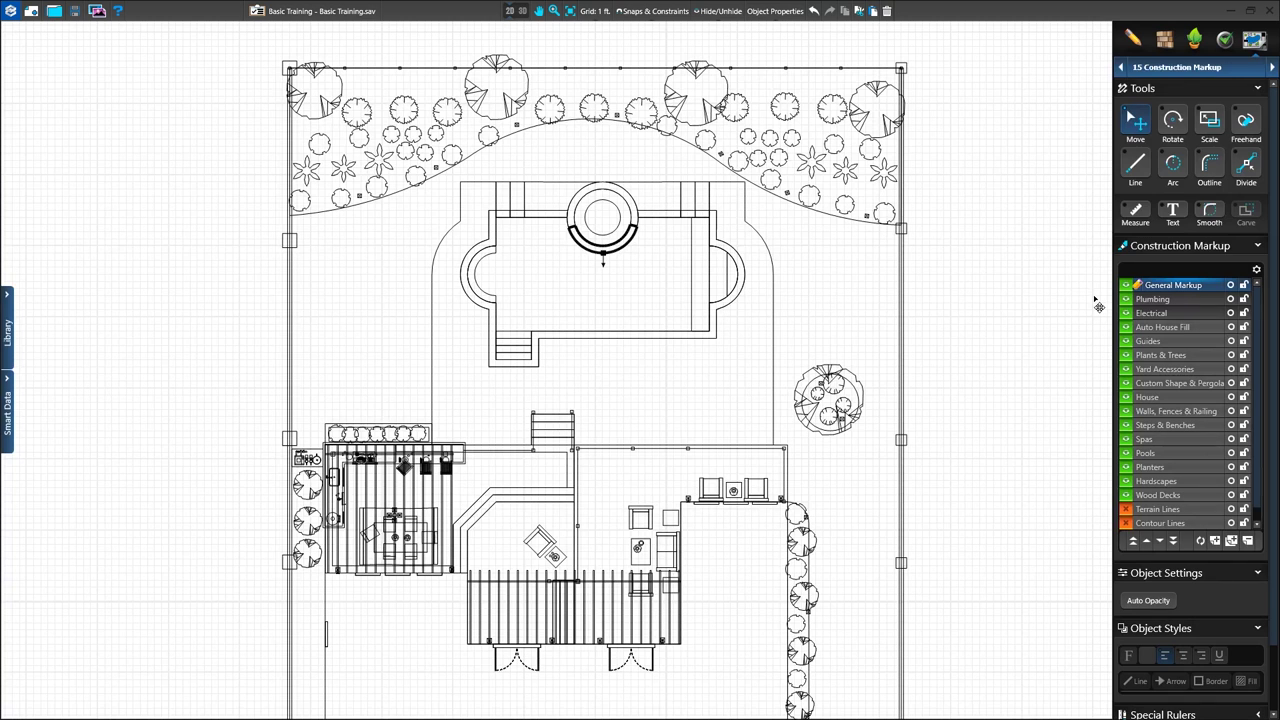
Step: Set the Plumbing layer's line style to dashed in the markup category settings
click(1257, 270)
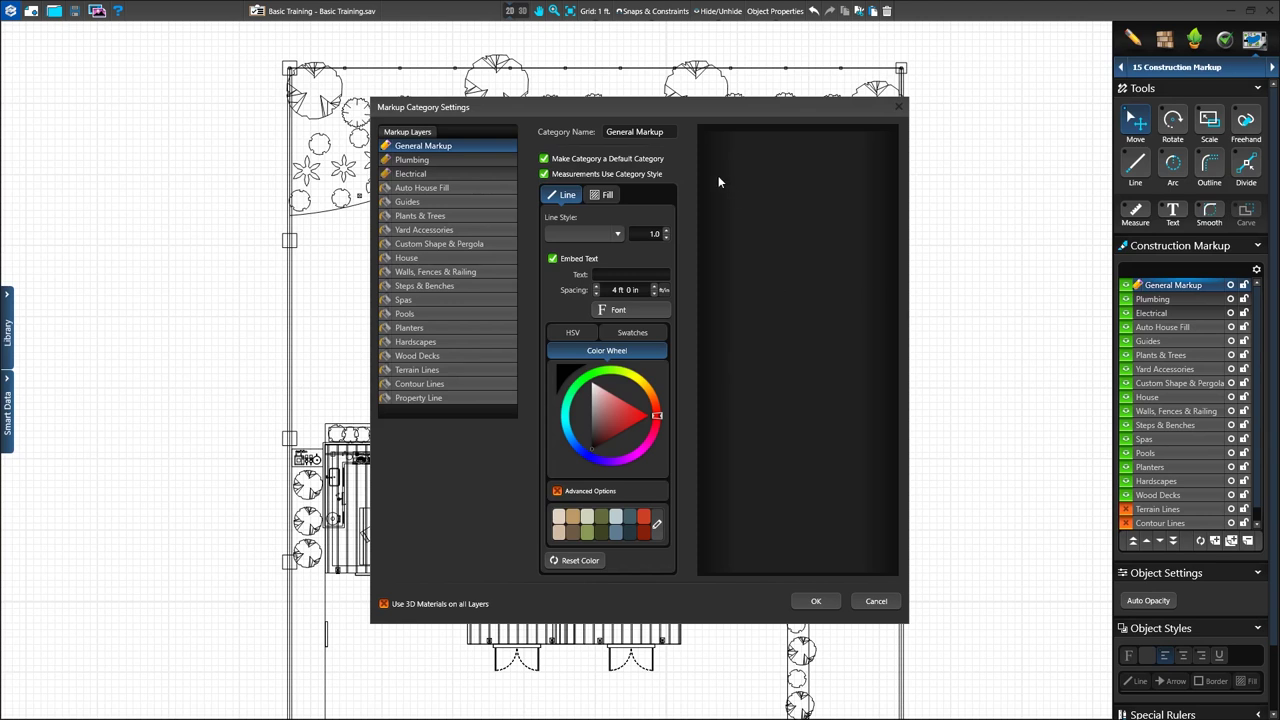
click(452, 231)
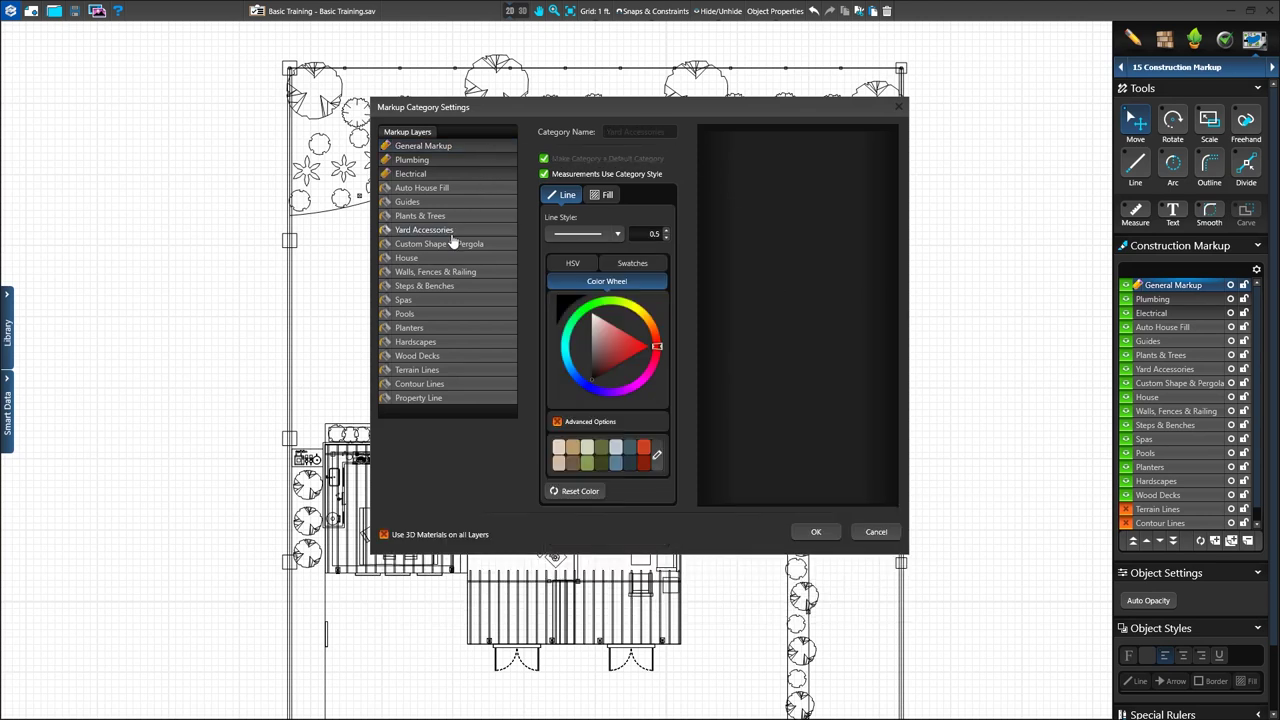
click(443, 147)
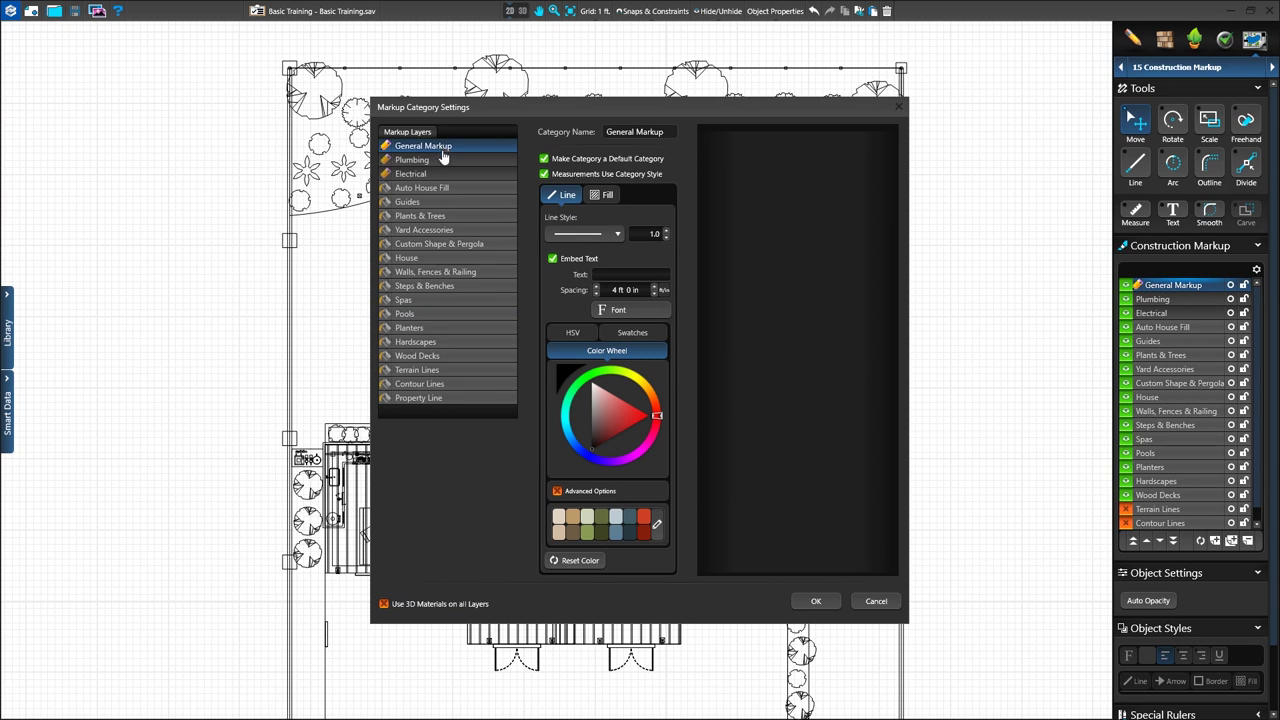
click(441, 162)
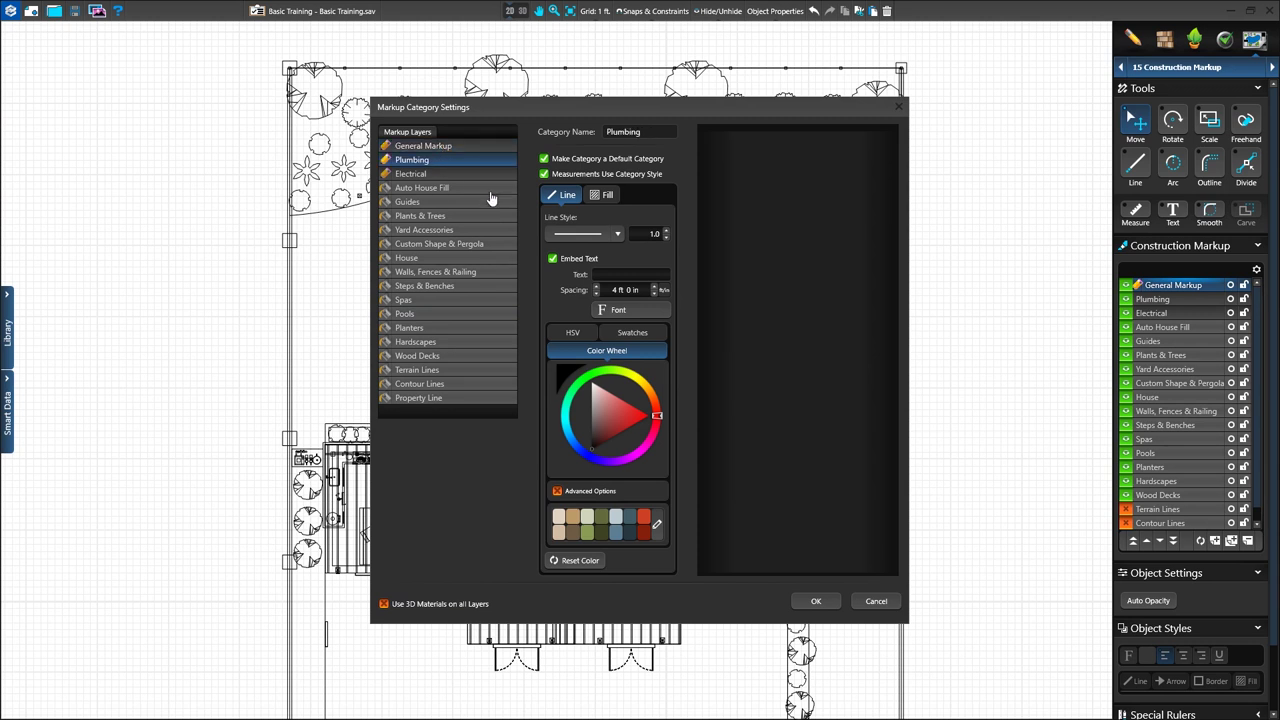
click(617, 234)
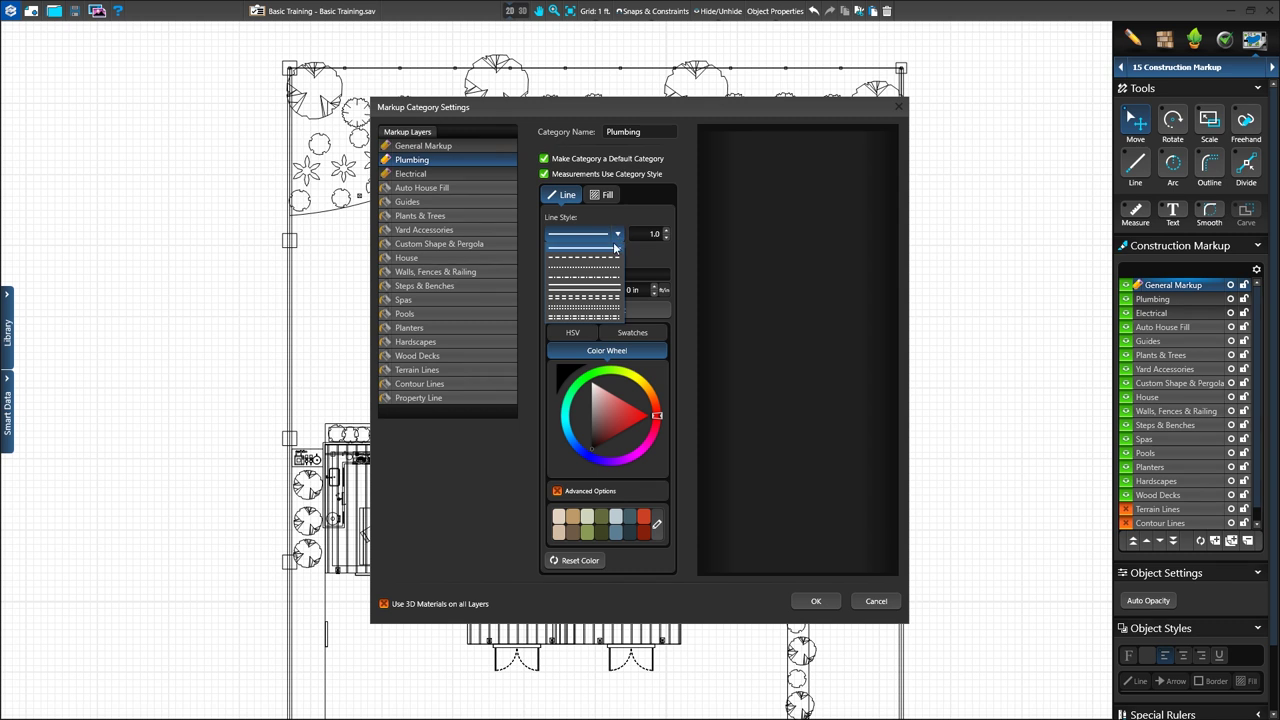
click(610, 258)
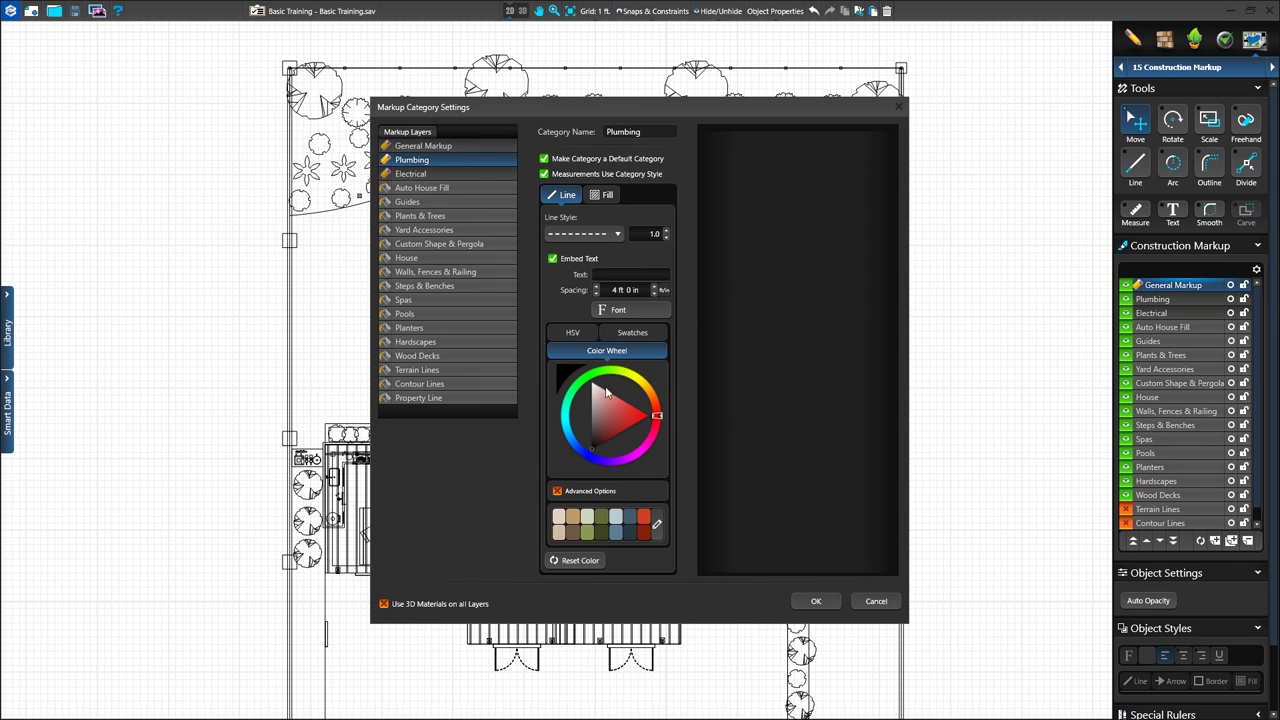
Step: Set the Plumbing layer's line color to dark blue
click(588, 458)
drag(588, 460, 579, 451)
click(614, 535)
click(630, 518)
click(630, 334)
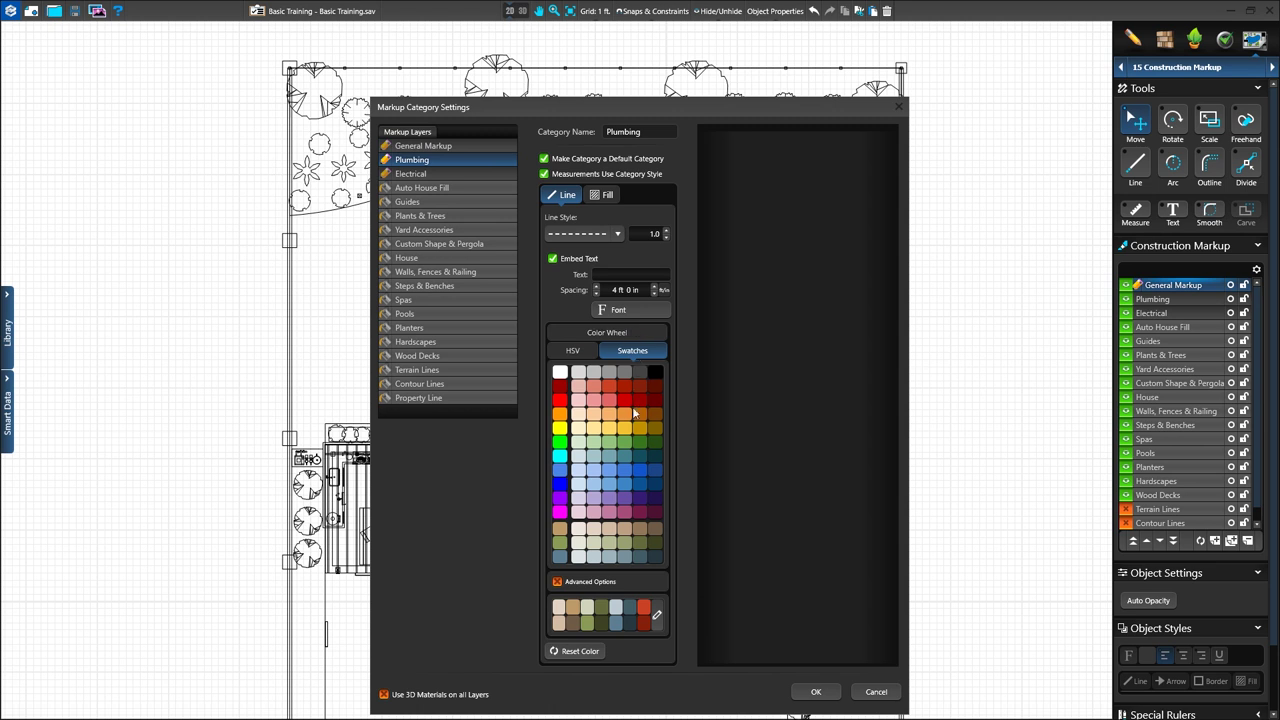
click(625, 472)
click(606, 333)
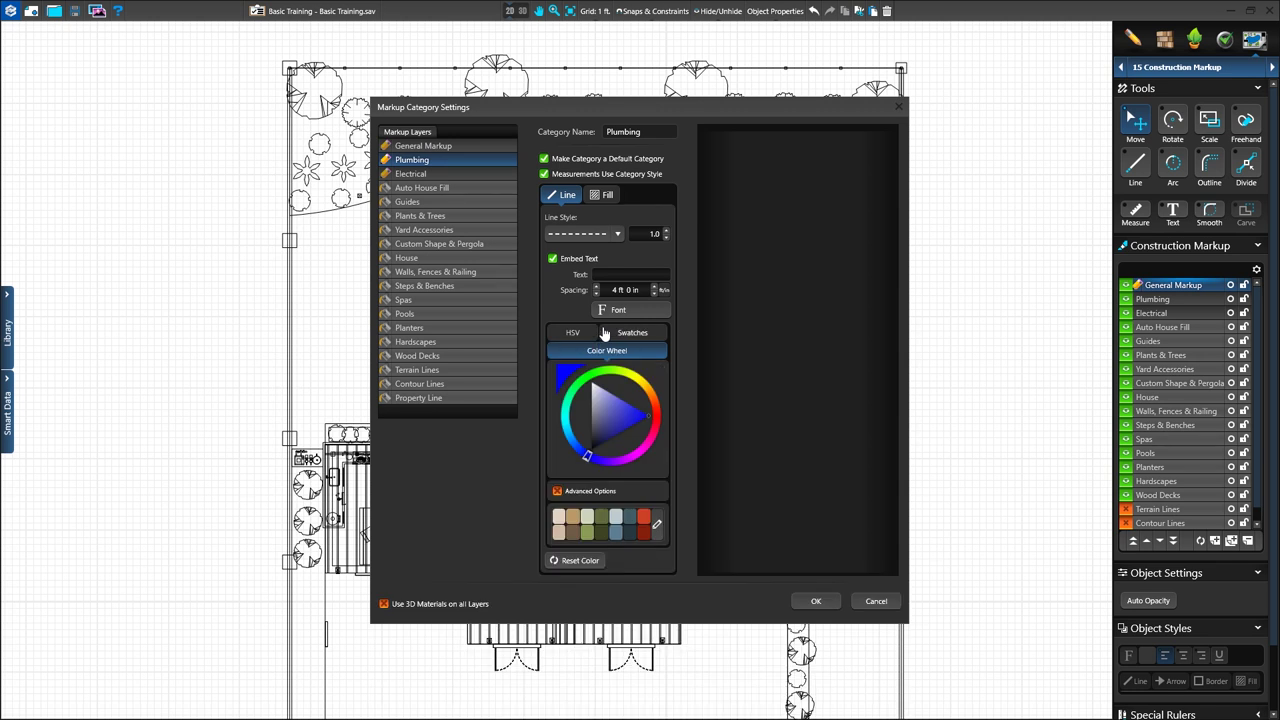
click(618, 428)
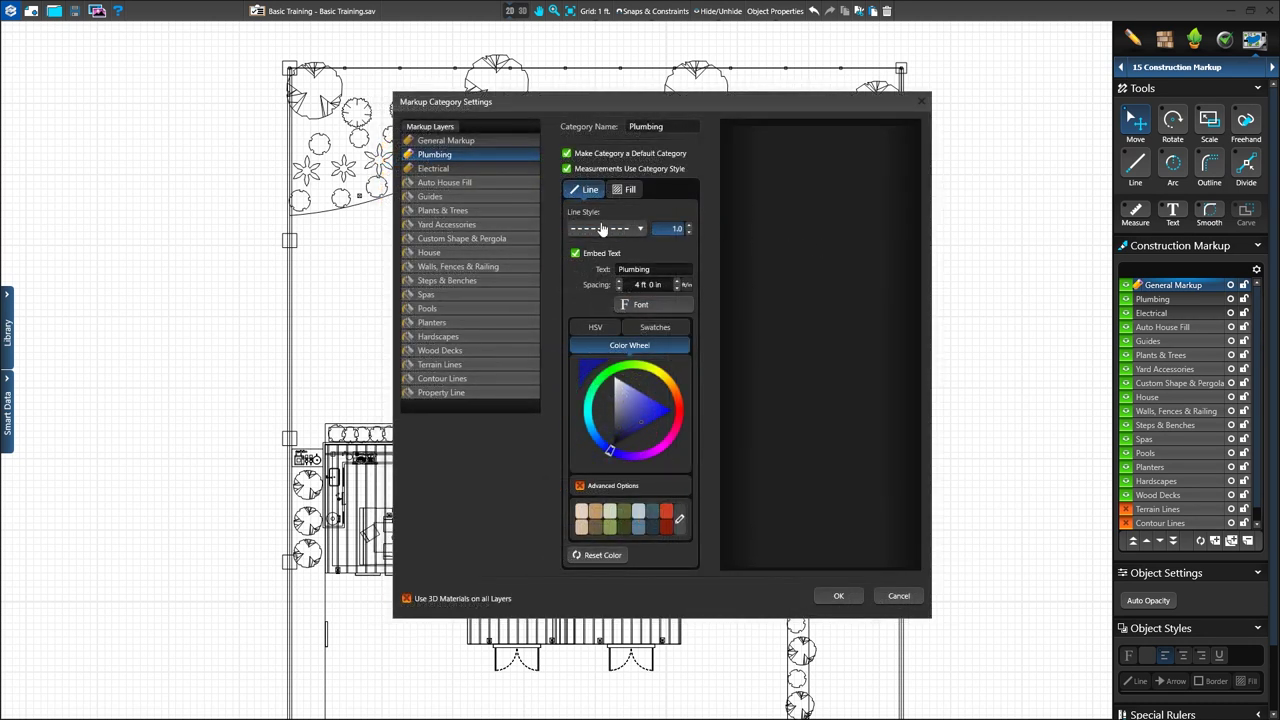
Step: Examine the Planters layer's fill options, including its patterns, color choices and artistic styles, keeping the Cross pattern
click(474, 330)
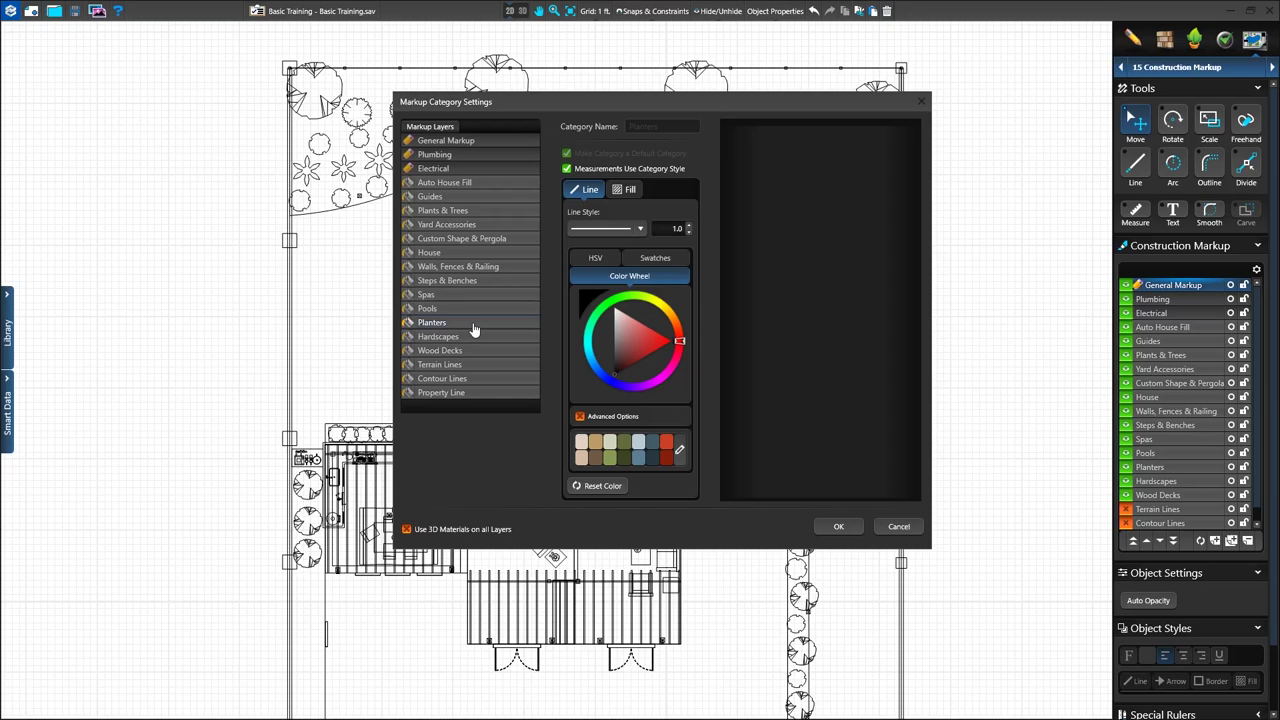
click(627, 191)
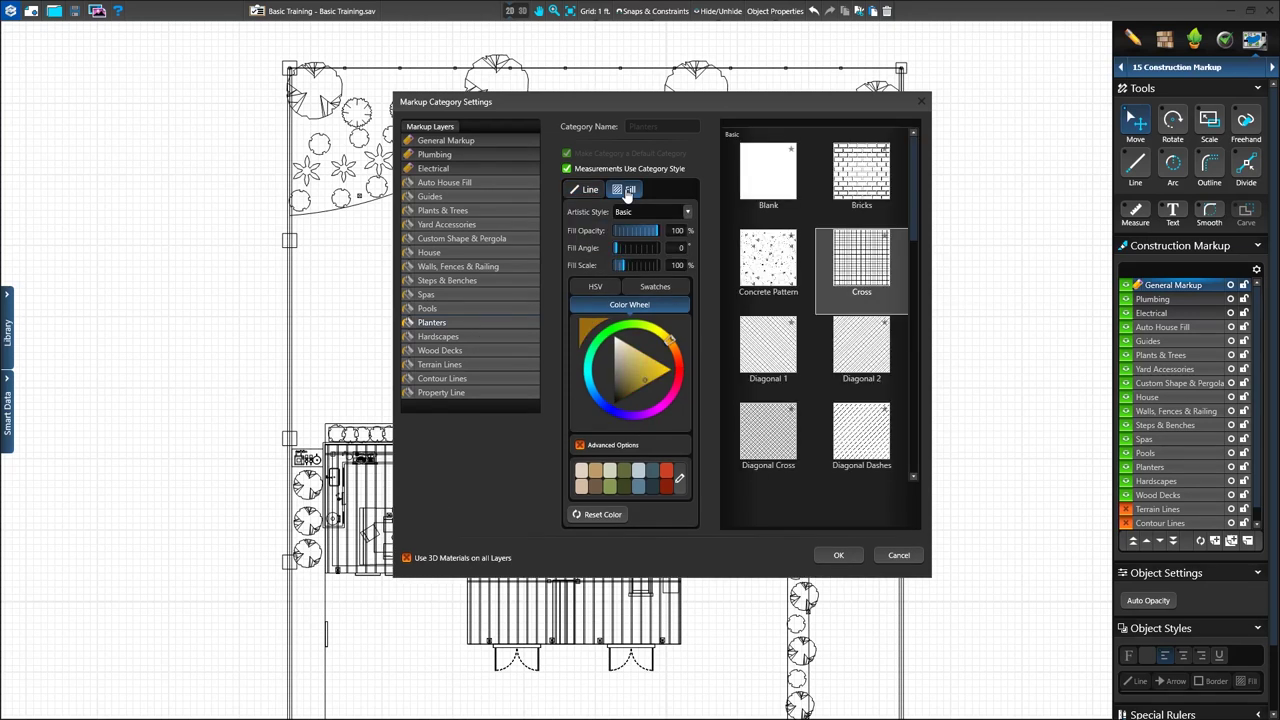
drag(914, 178, 914, 195)
click(860, 212)
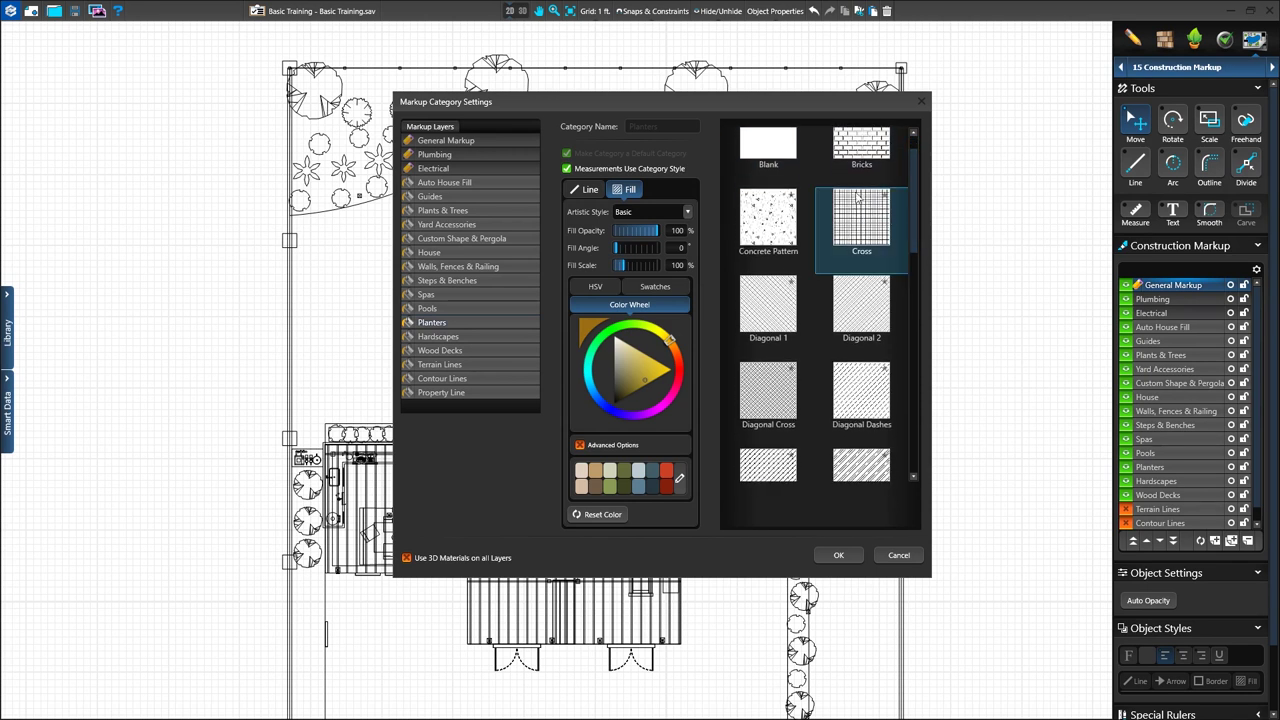
click(638, 367)
click(627, 354)
click(630, 367)
click(637, 376)
click(657, 288)
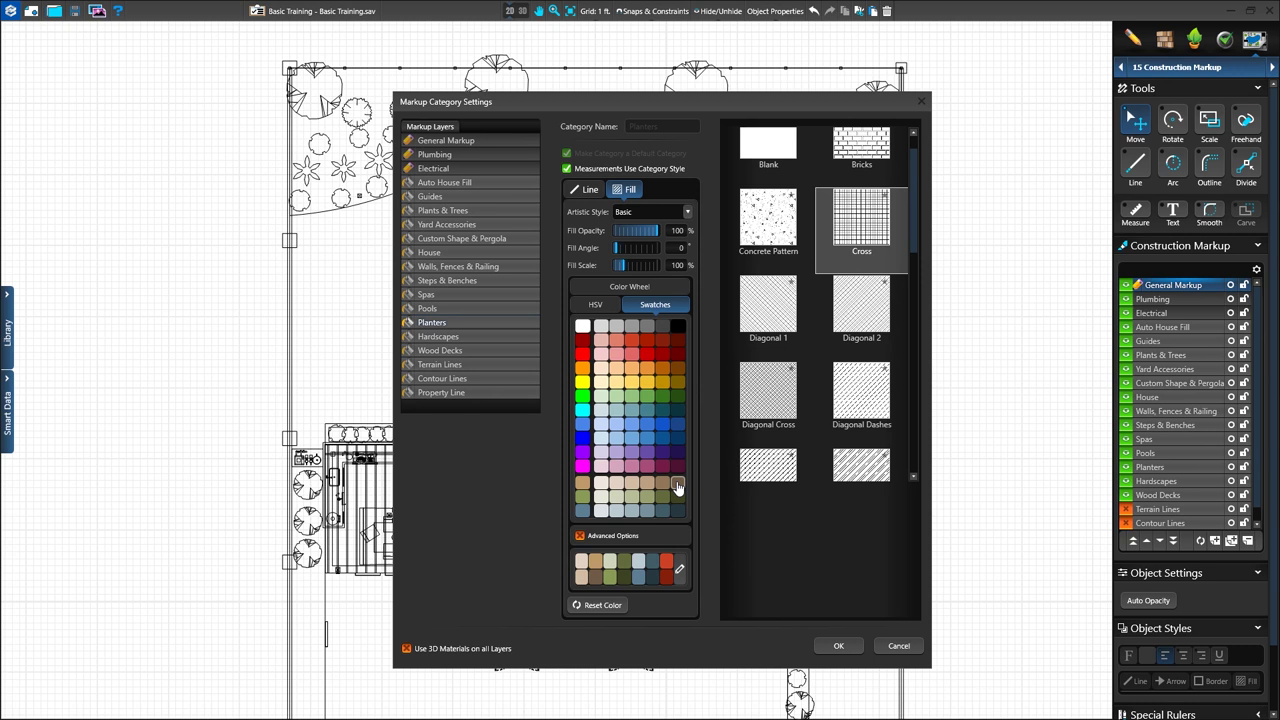
click(687, 212)
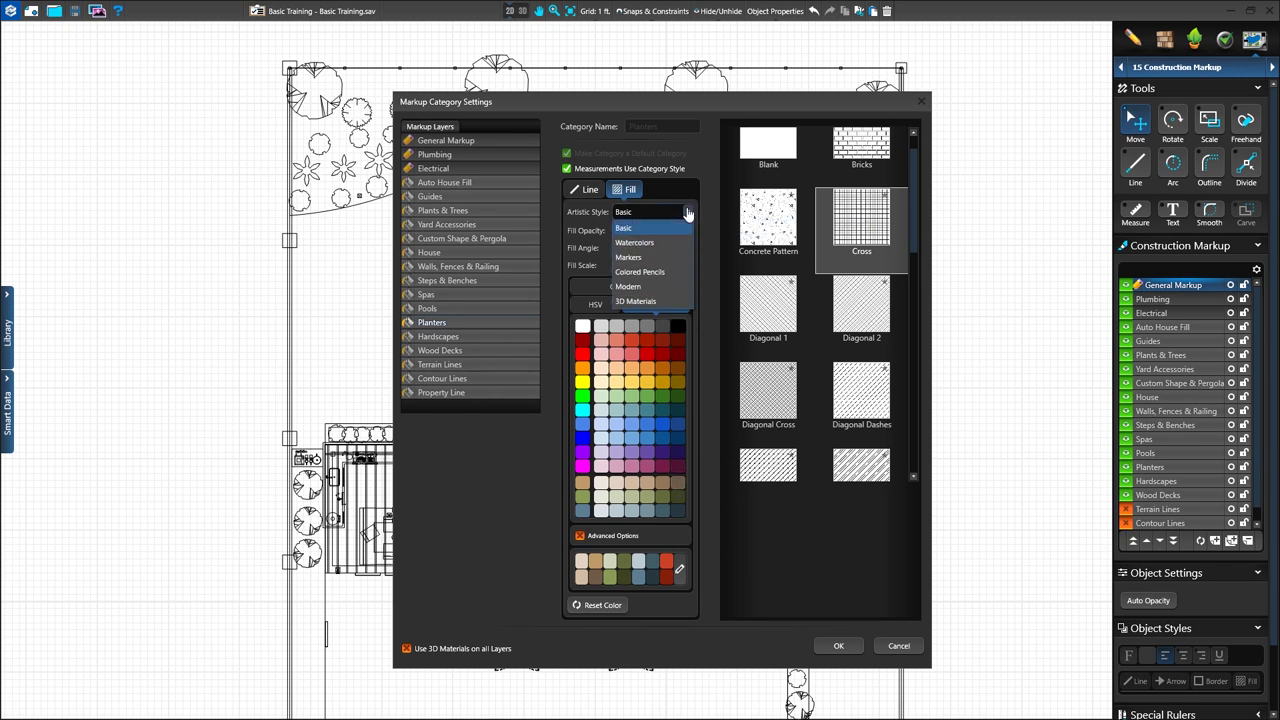
click(687, 212)
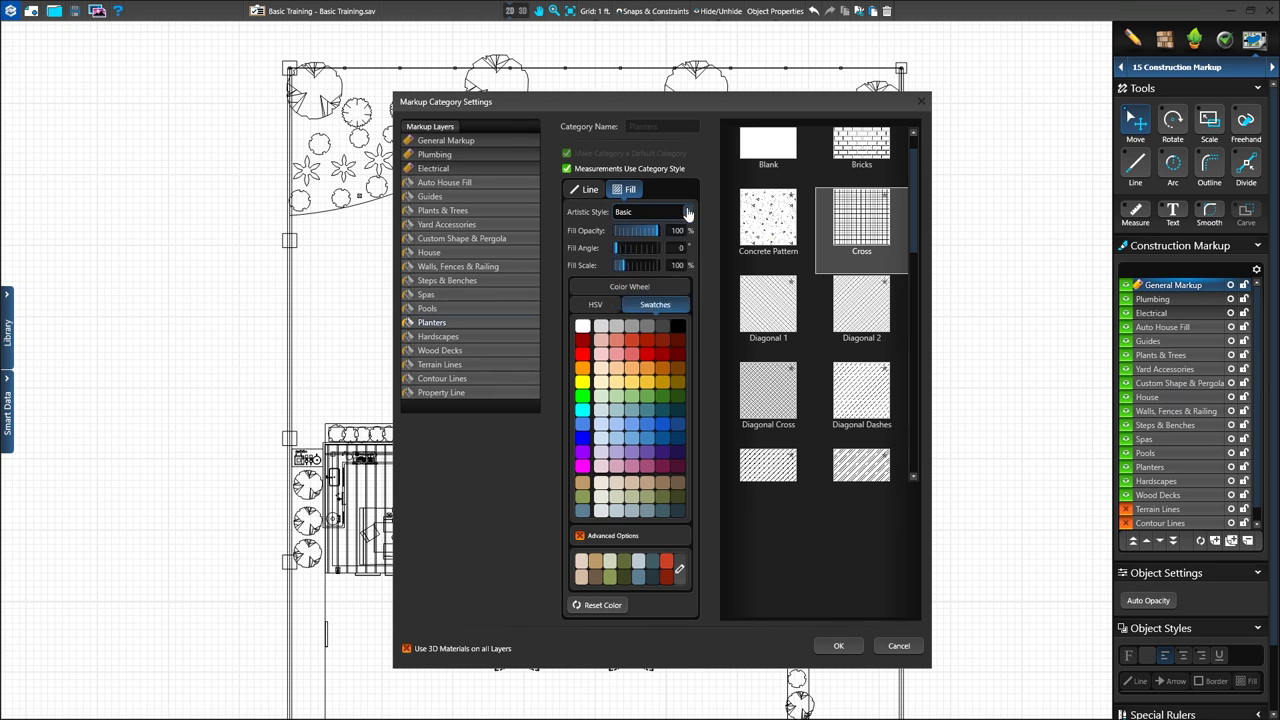
Step: Set the Plants & Trees layer's fill to the Green Leaves pattern in the Watercolors artistic style
click(458, 214)
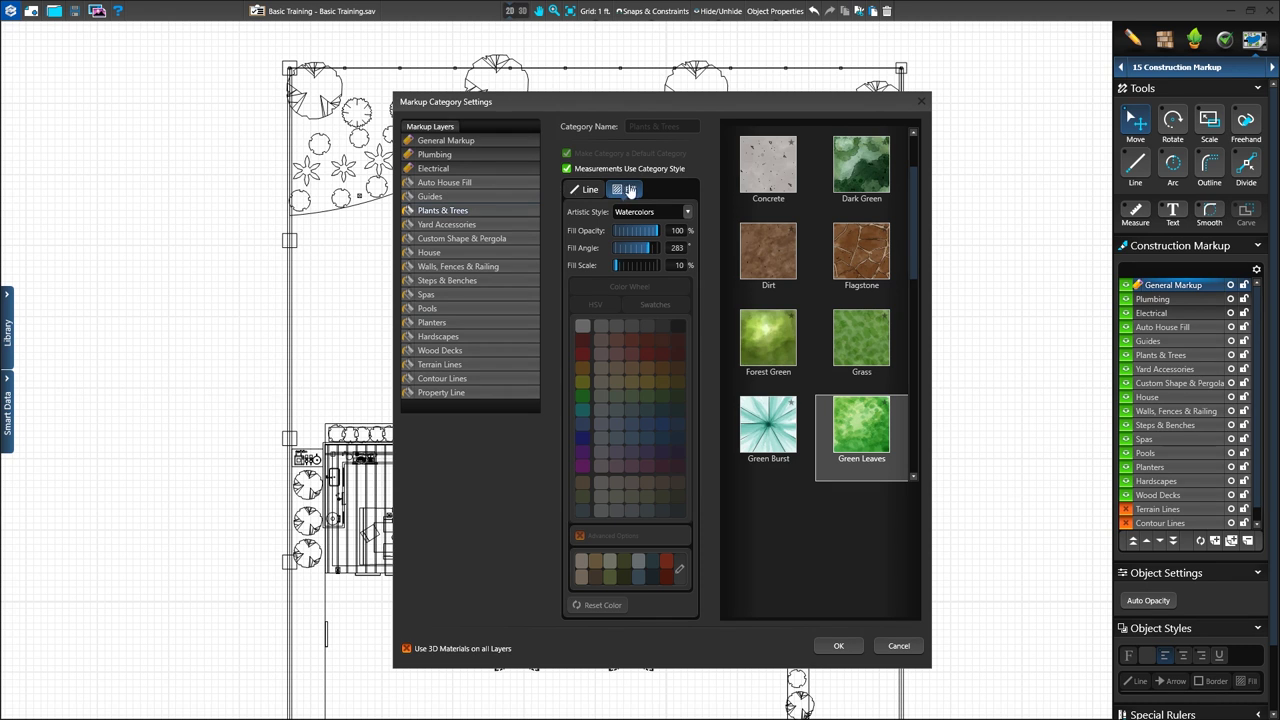
click(762, 182)
click(689, 213)
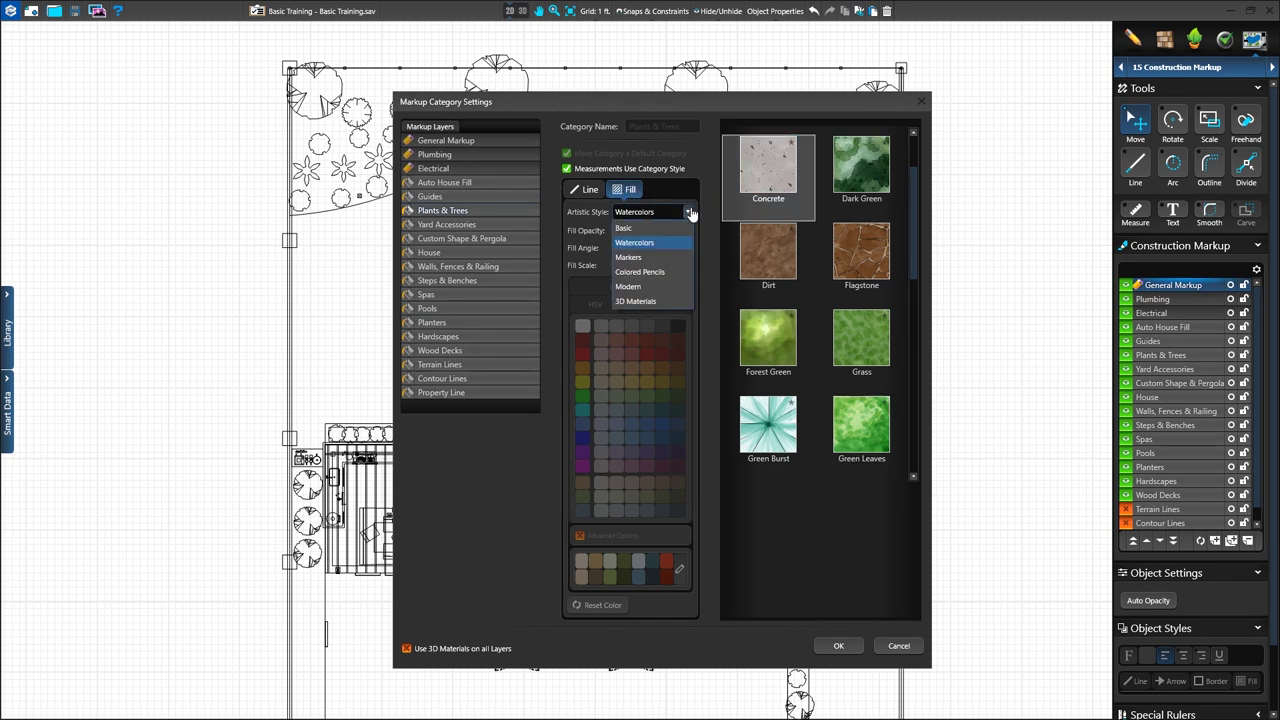
click(640, 247)
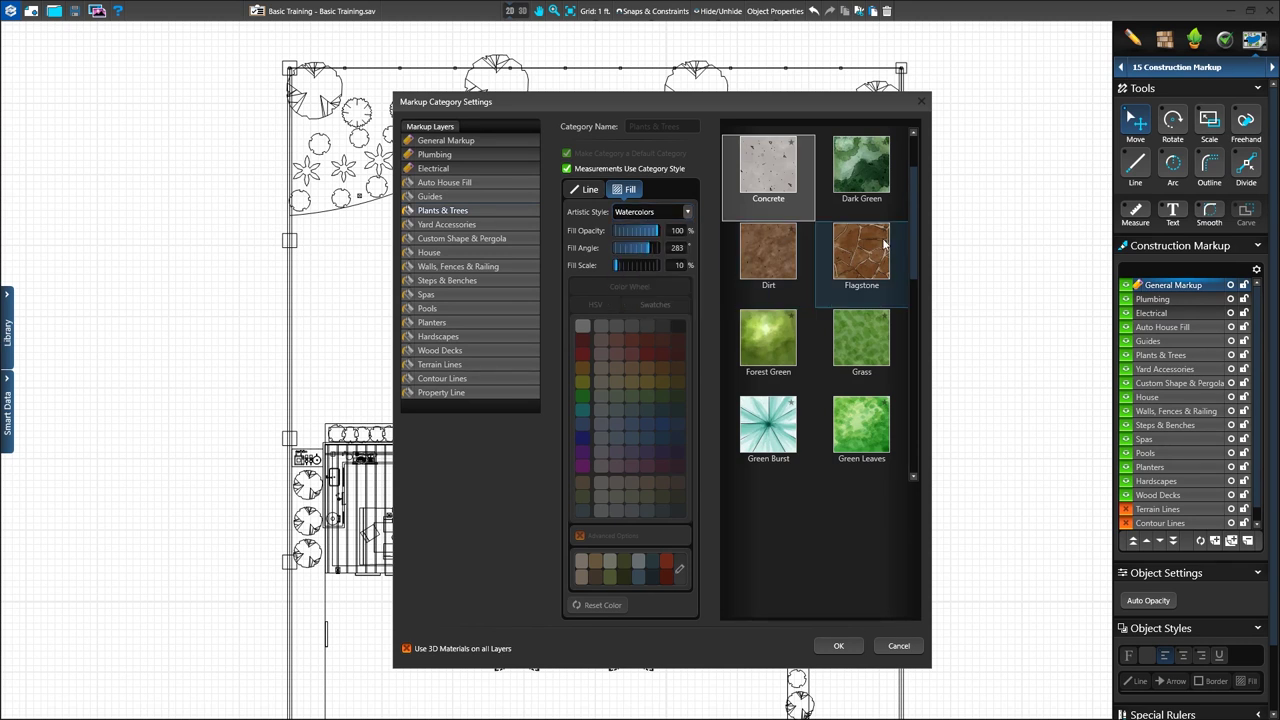
scroll(912, 243, up, 2)
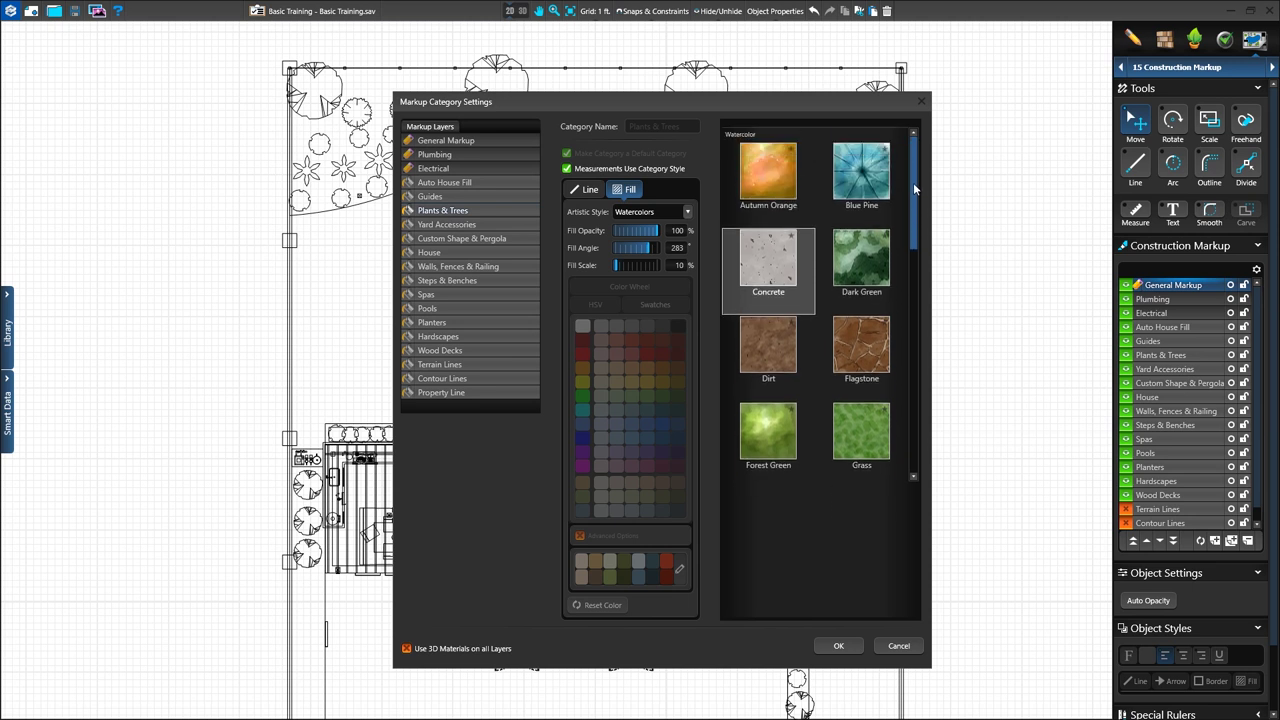
click(868, 181)
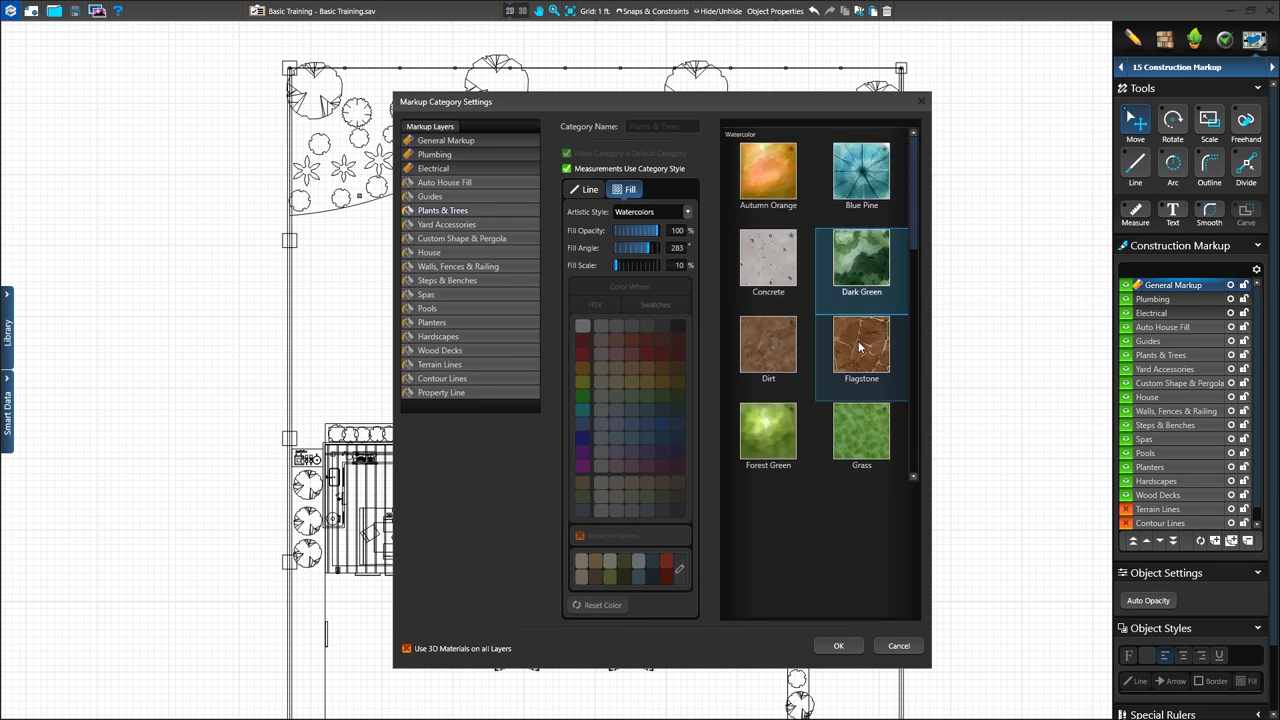
click(857, 428)
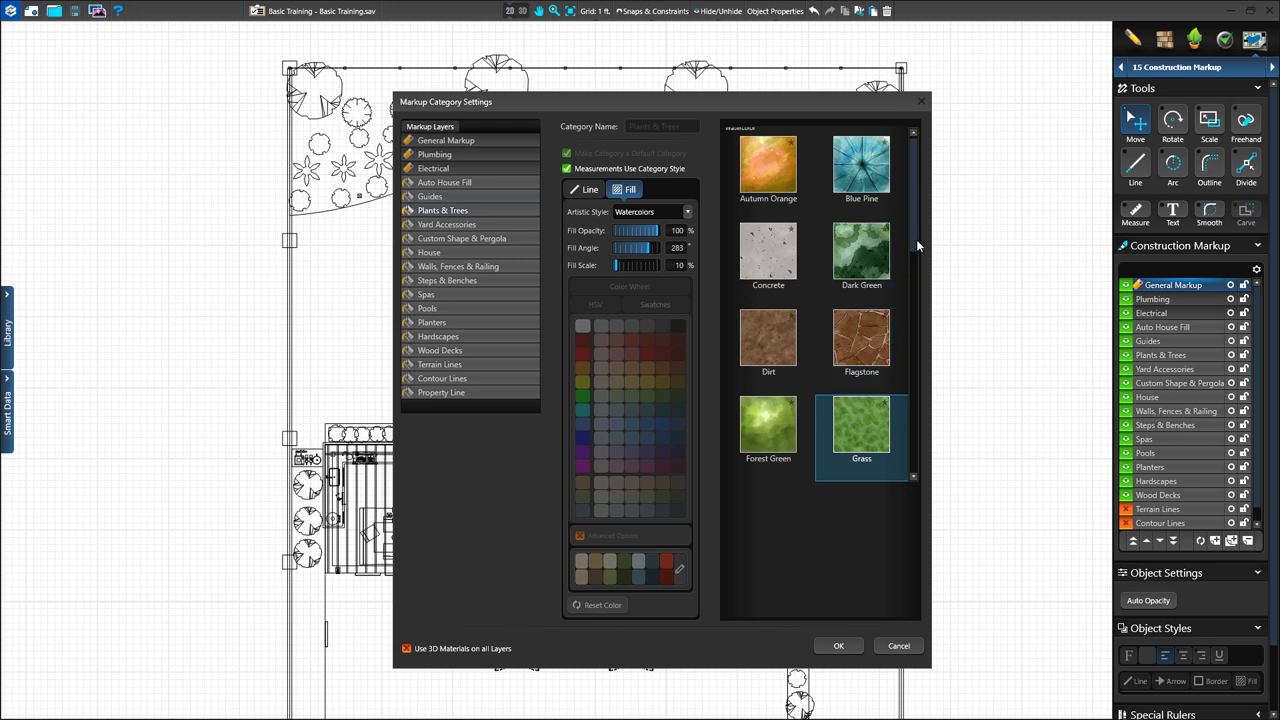
scroll(912, 228, down, 1)
scroll(912, 231, down, 2)
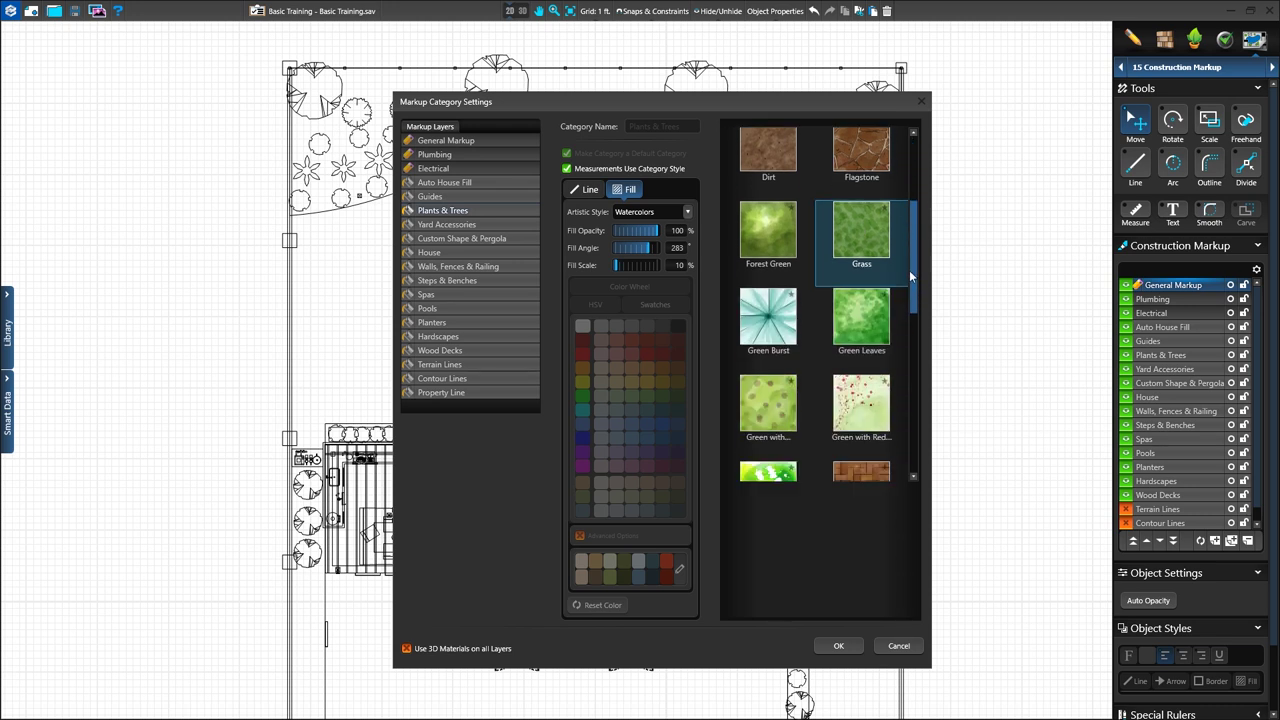
click(845, 316)
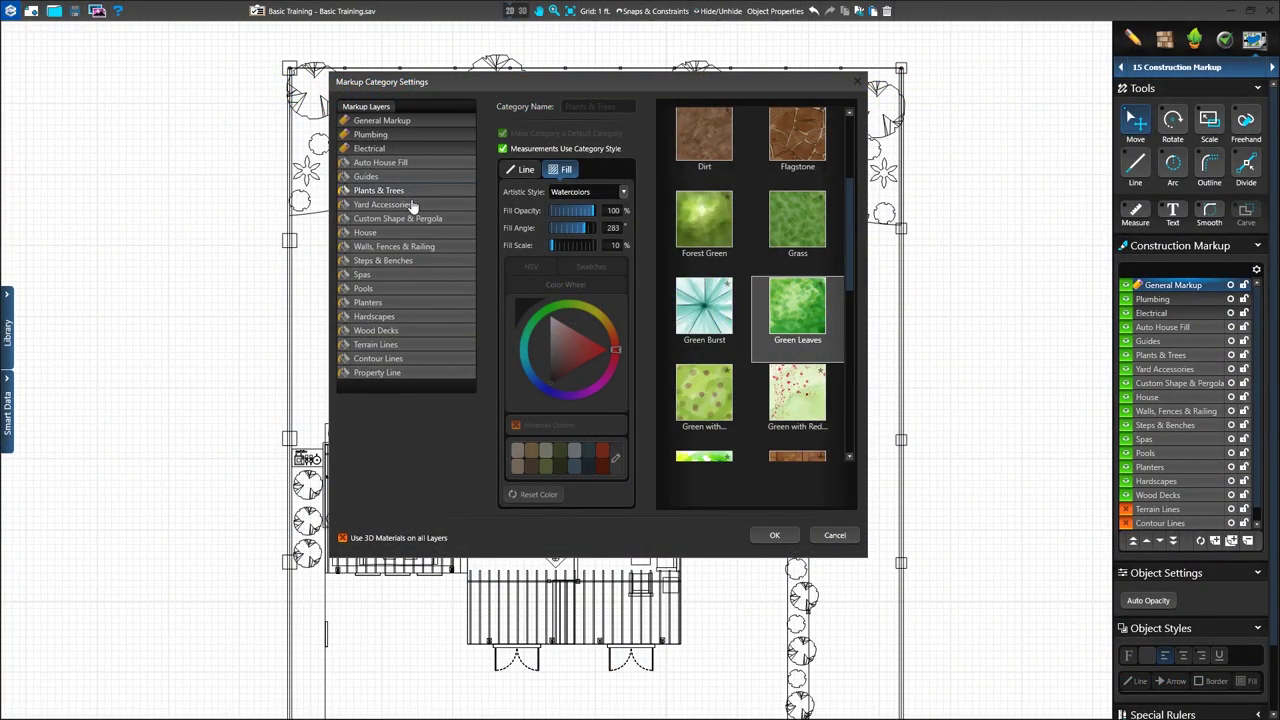
Step: Examine the artistic fill styles offered for the Pools layer and choose Basic
click(405, 293)
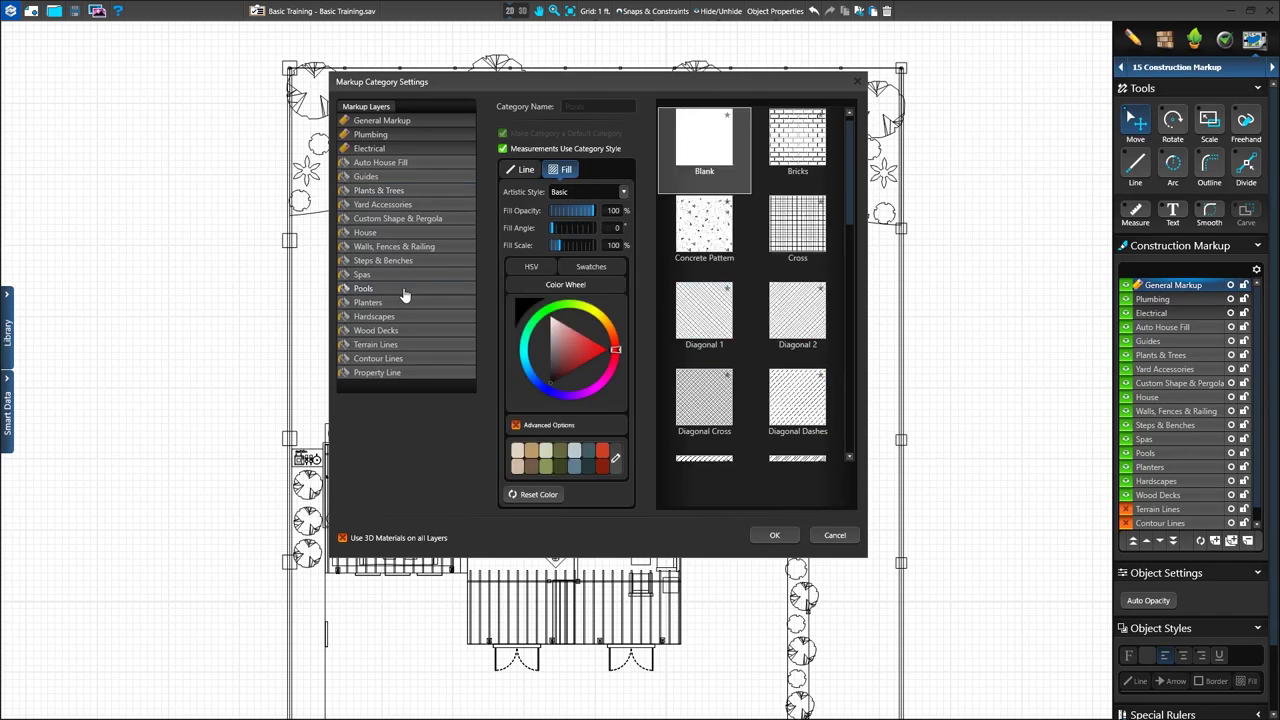
click(624, 192)
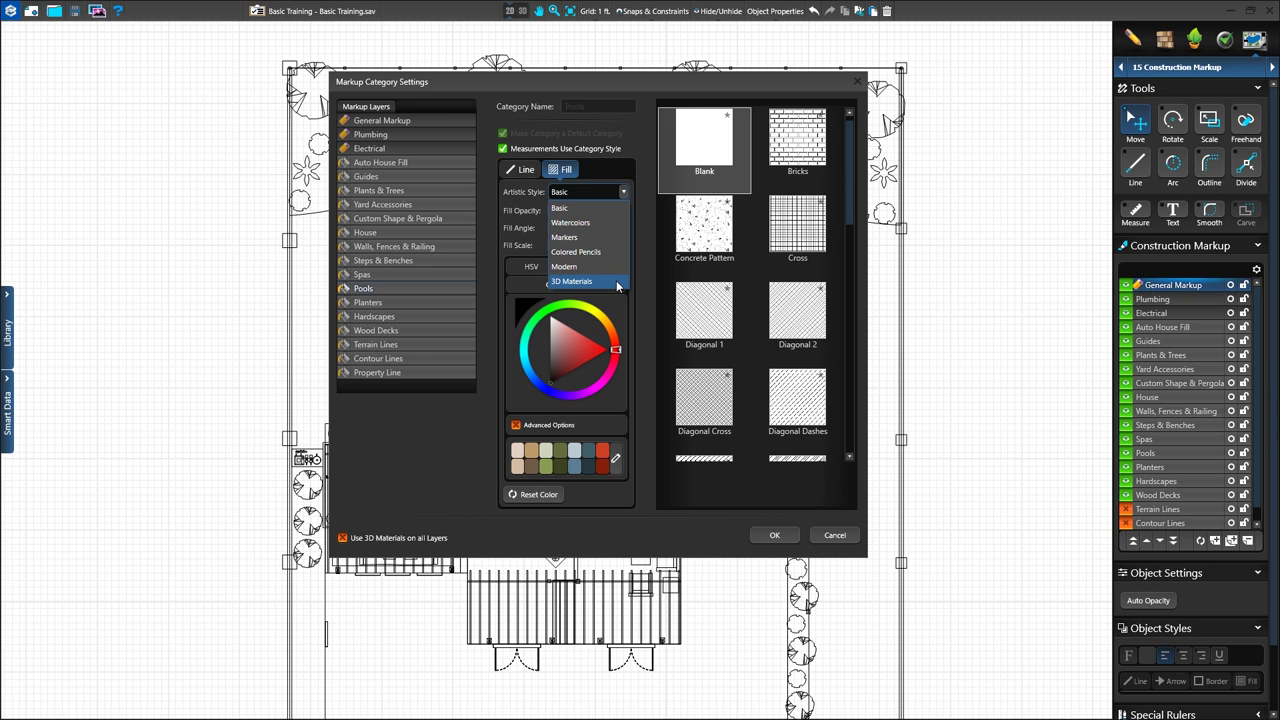
click(600, 207)
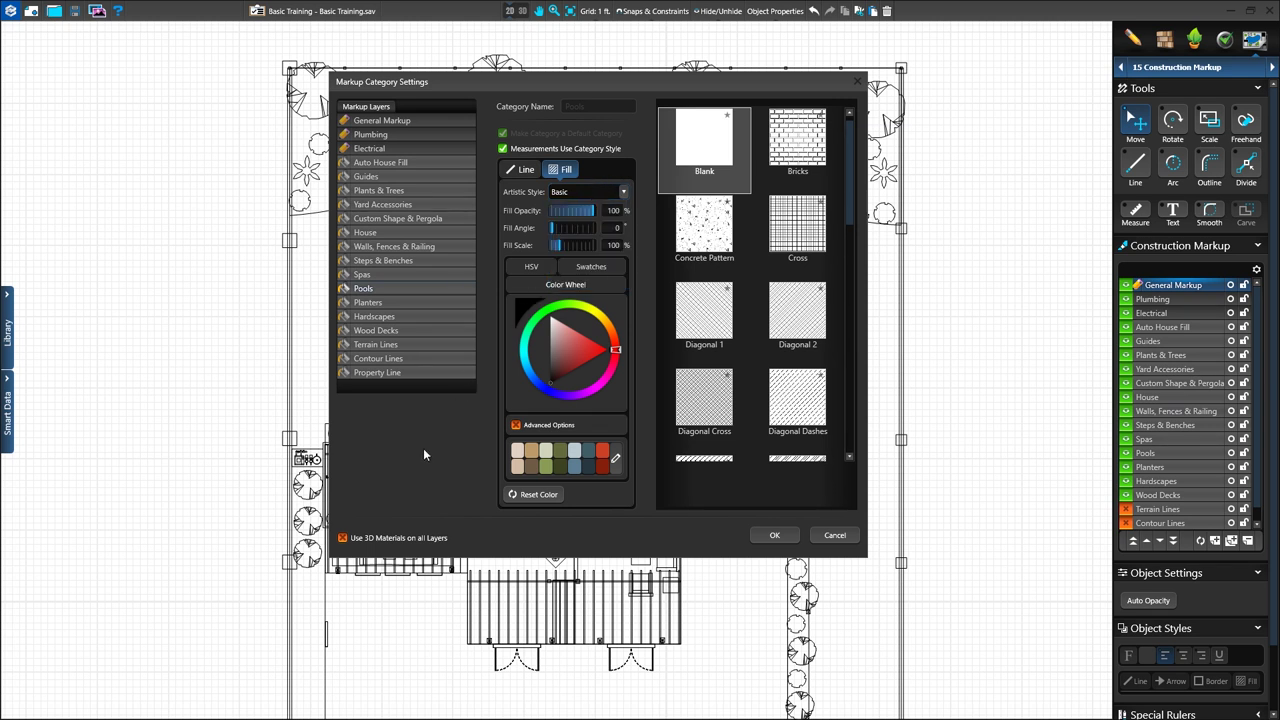
Step: Check the line and fill options with 3D materials used on all layers, turn that option back off, and apply the markup category settings
click(344, 539)
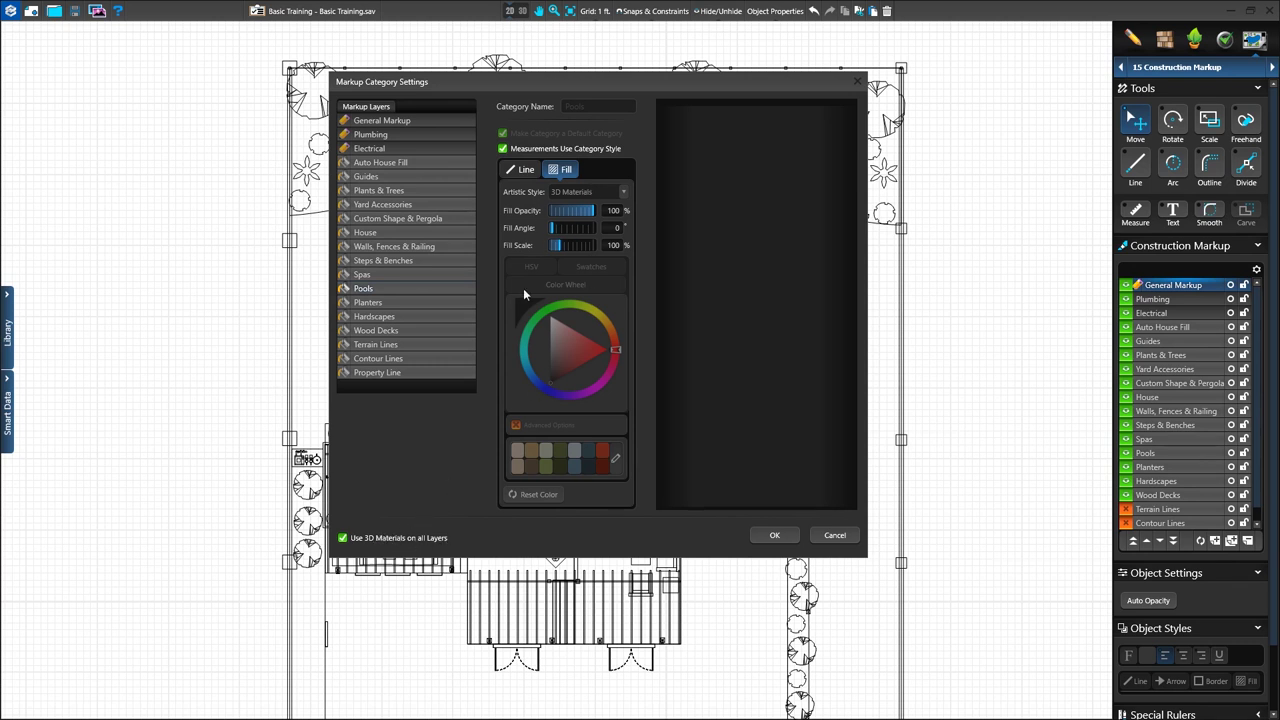
click(525, 172)
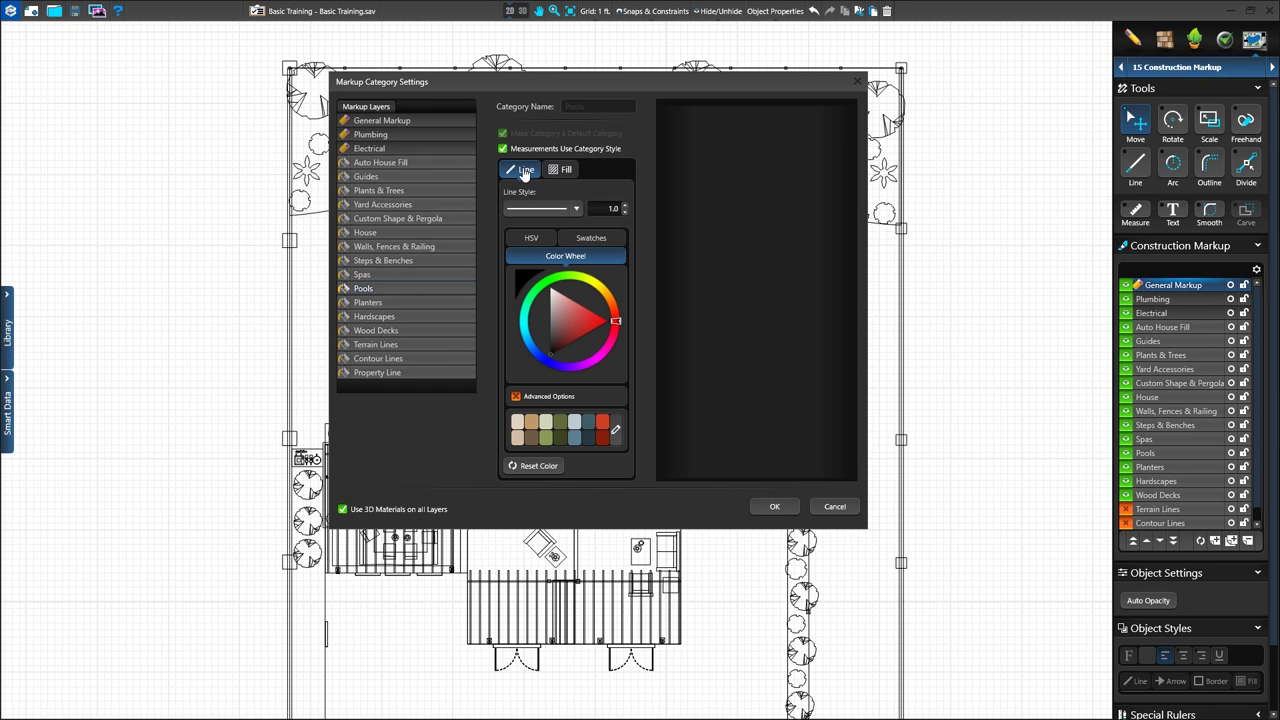
click(563, 170)
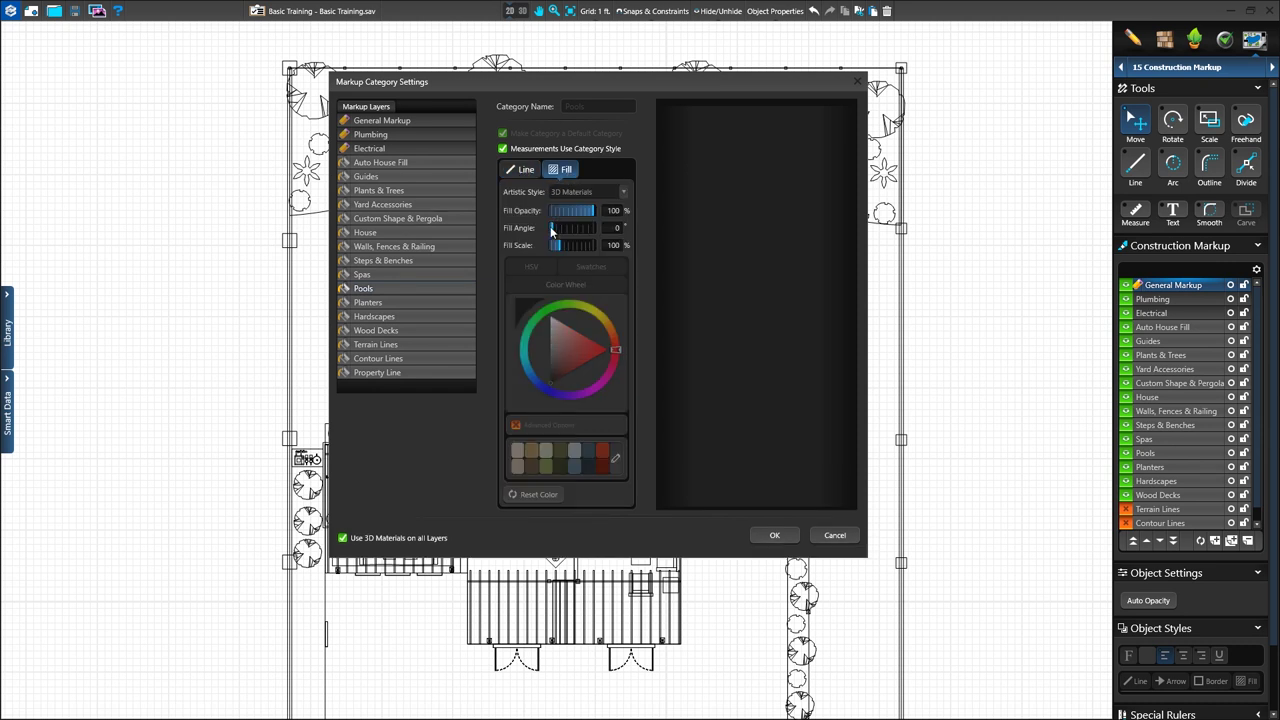
click(419, 530)
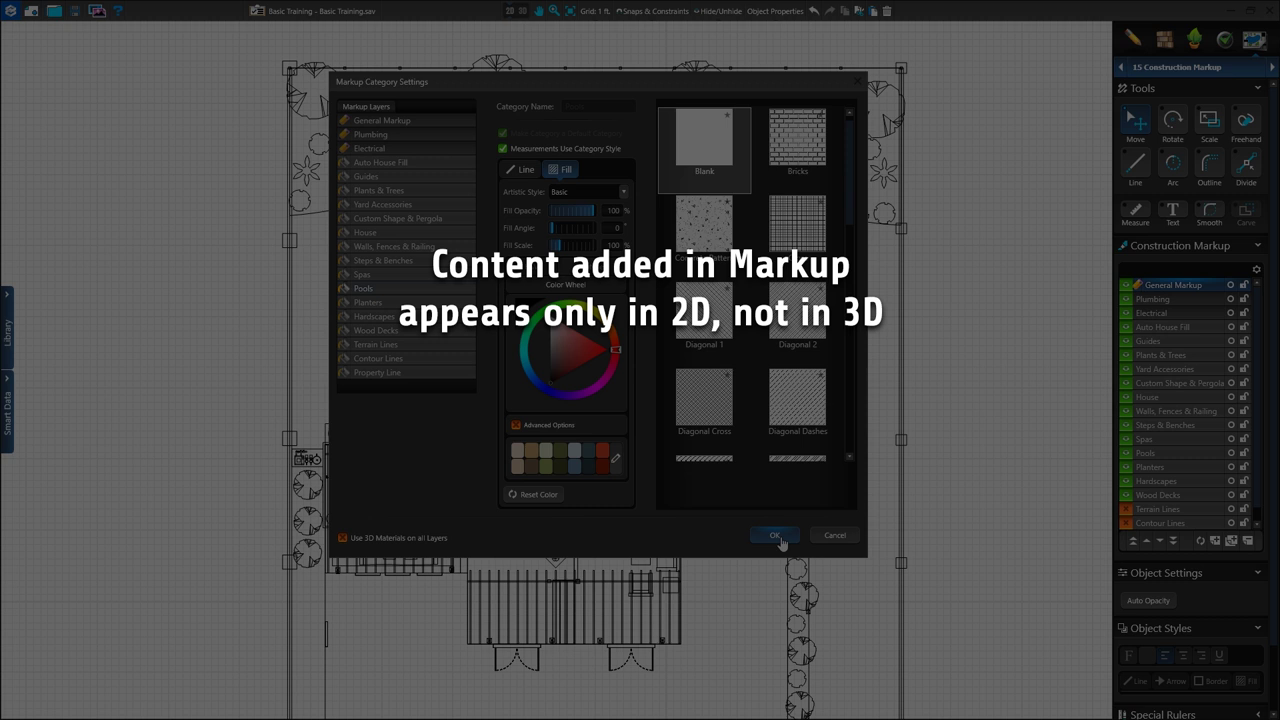
click(778, 536)
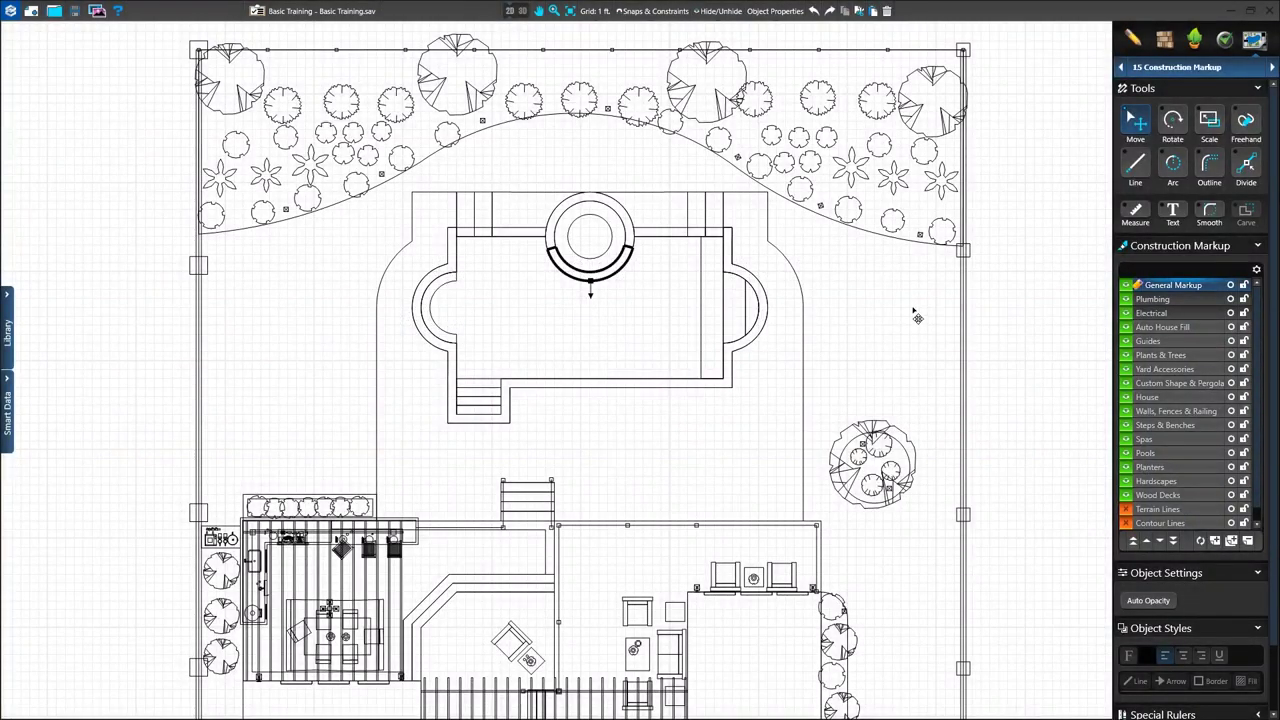
Step: Draw a line on the Plumbing layer from the pool just below the spa, west toward the side fence and down to the pool equipment
click(1158, 299)
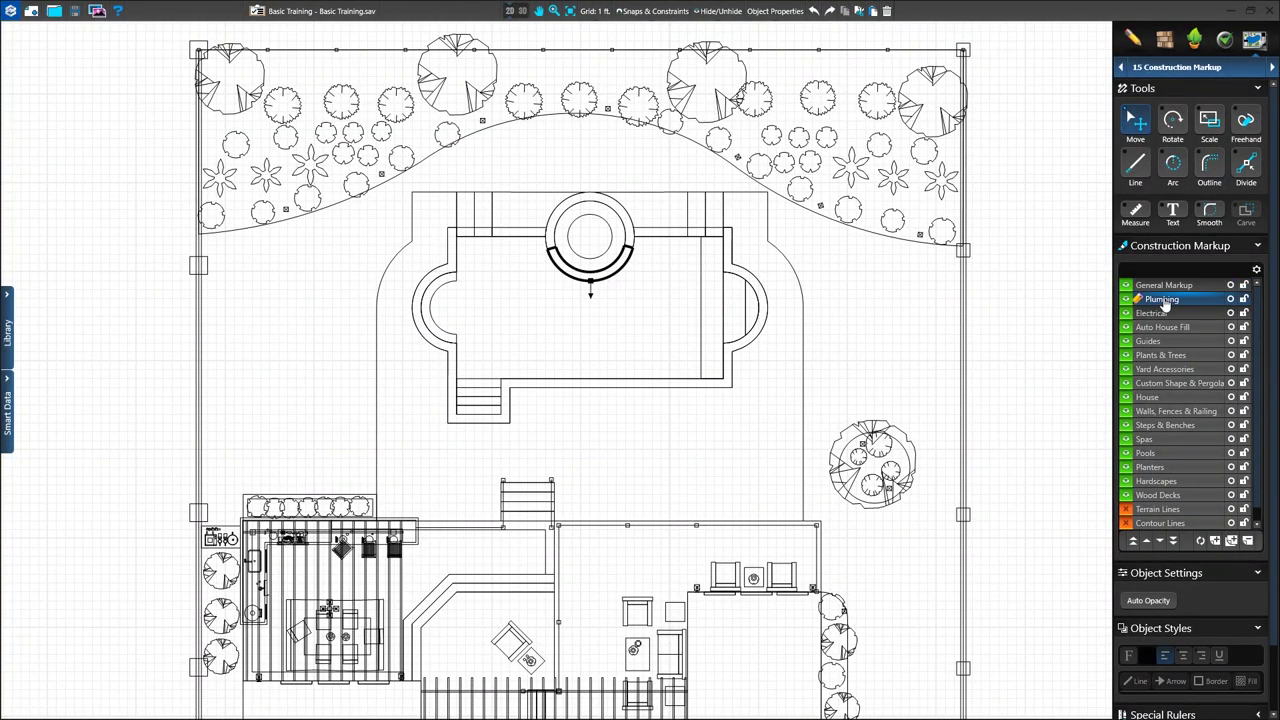
click(1138, 167)
click(590, 309)
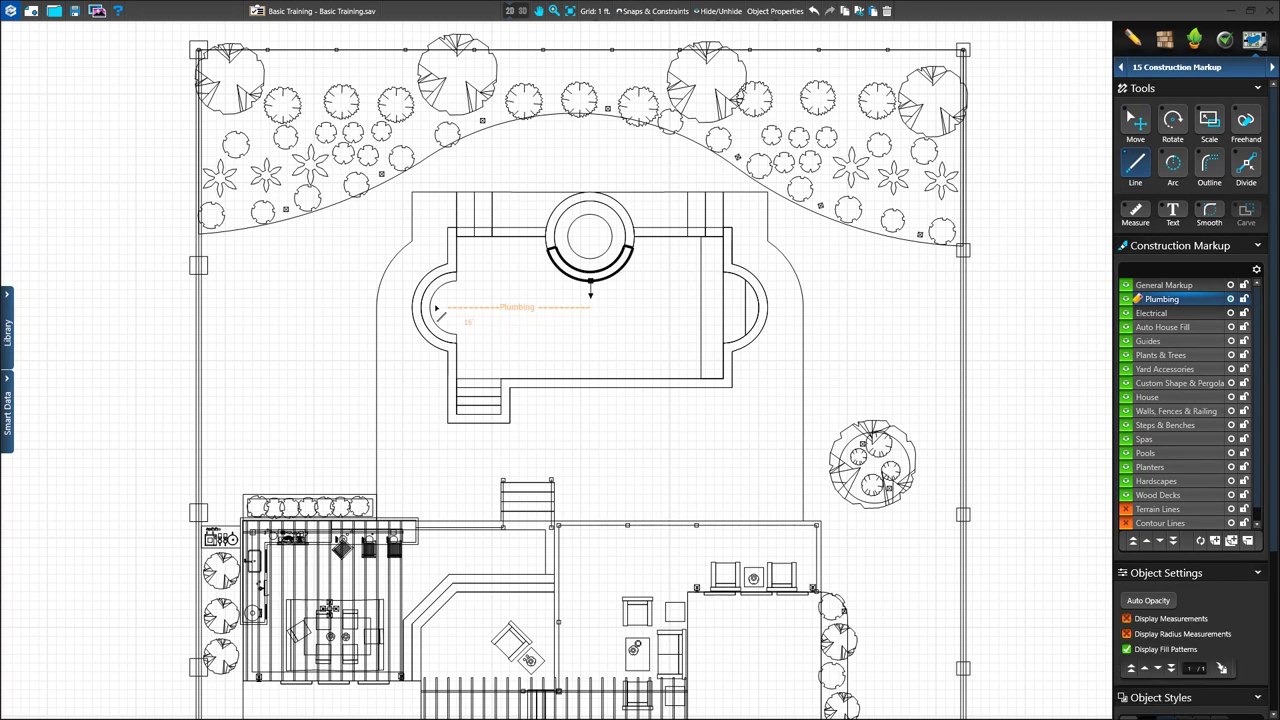
click(234, 309)
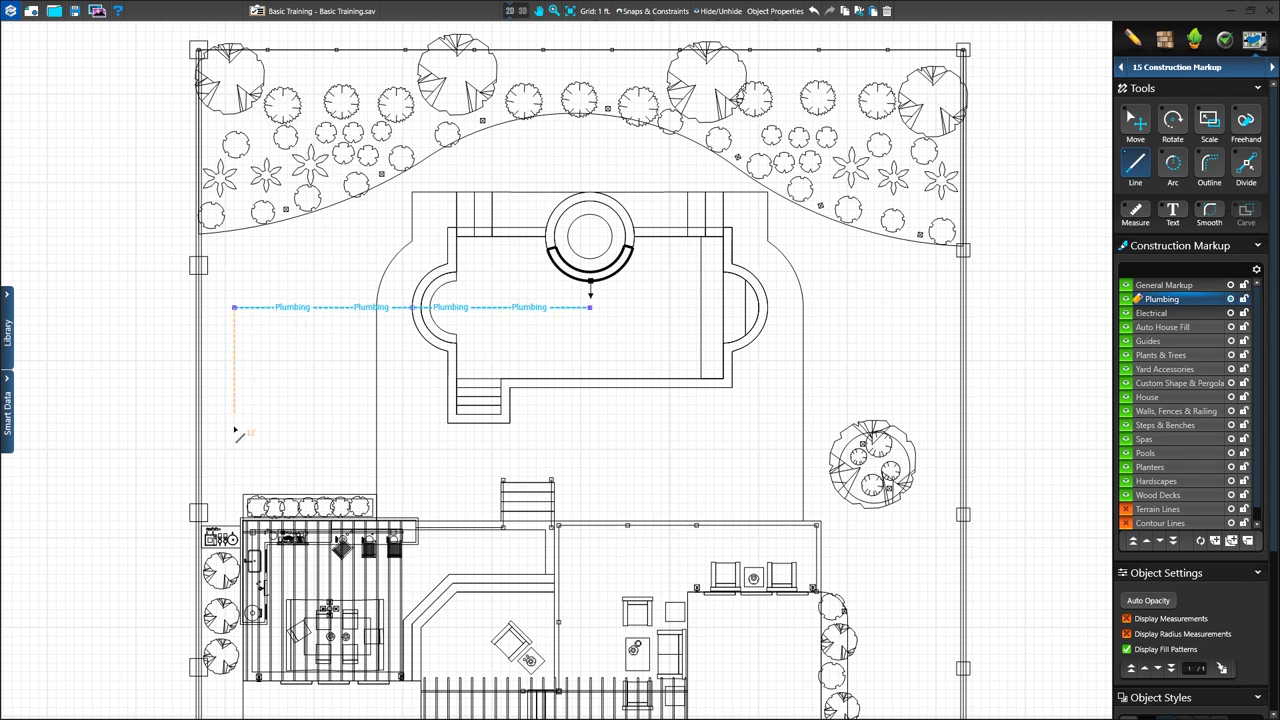
click(234, 526)
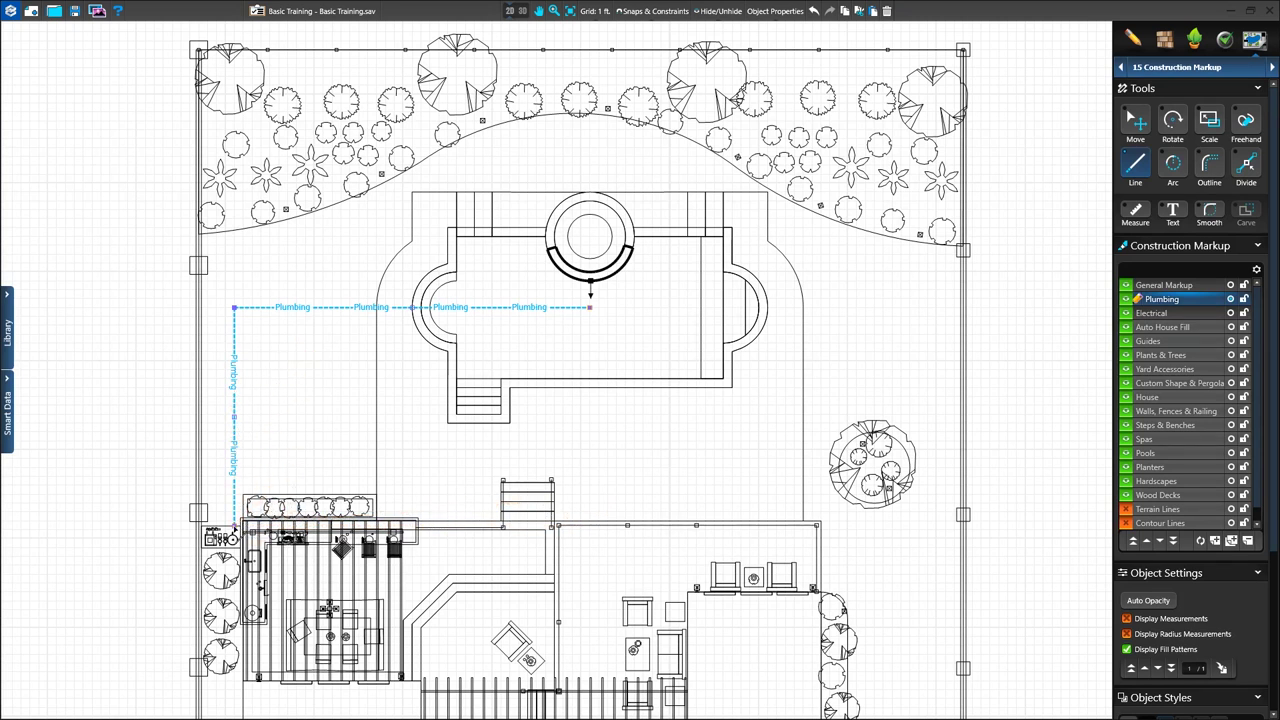
key(Return)
Step: Draw a second plumbing line from the spa centre up past the pool, west to the side fence and down to the pool equipment
click(590, 178)
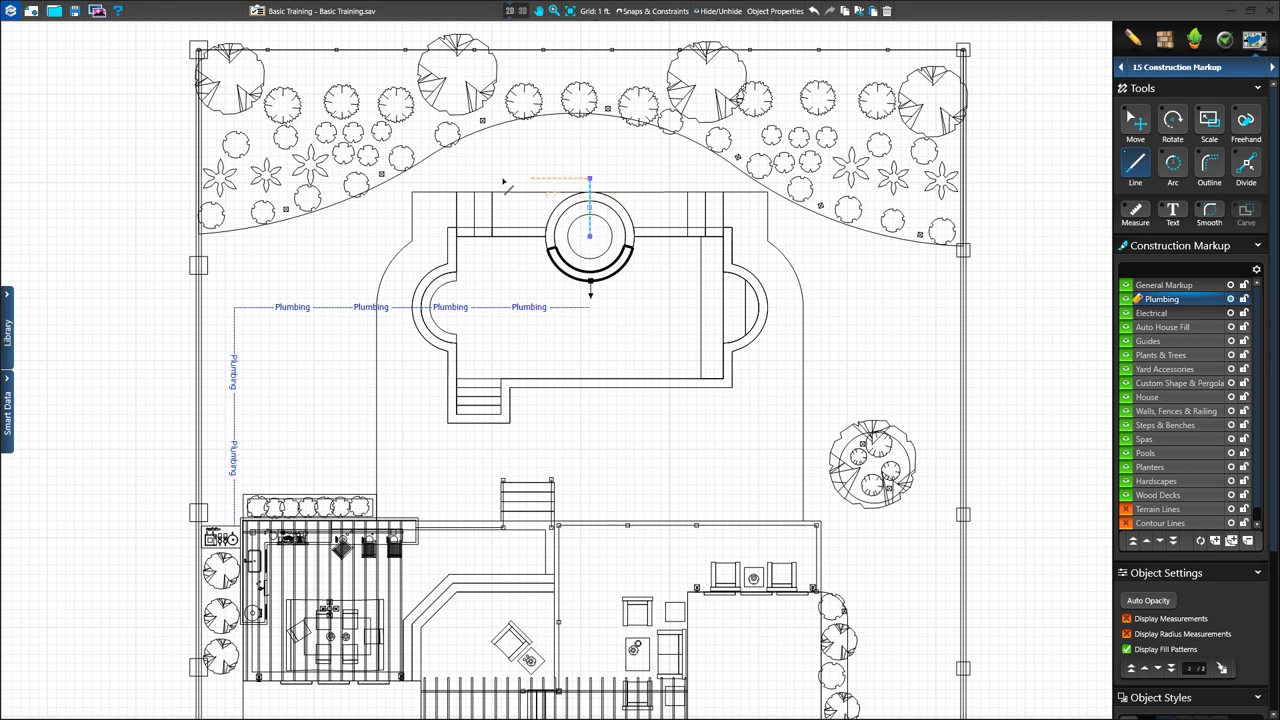
click(214, 178)
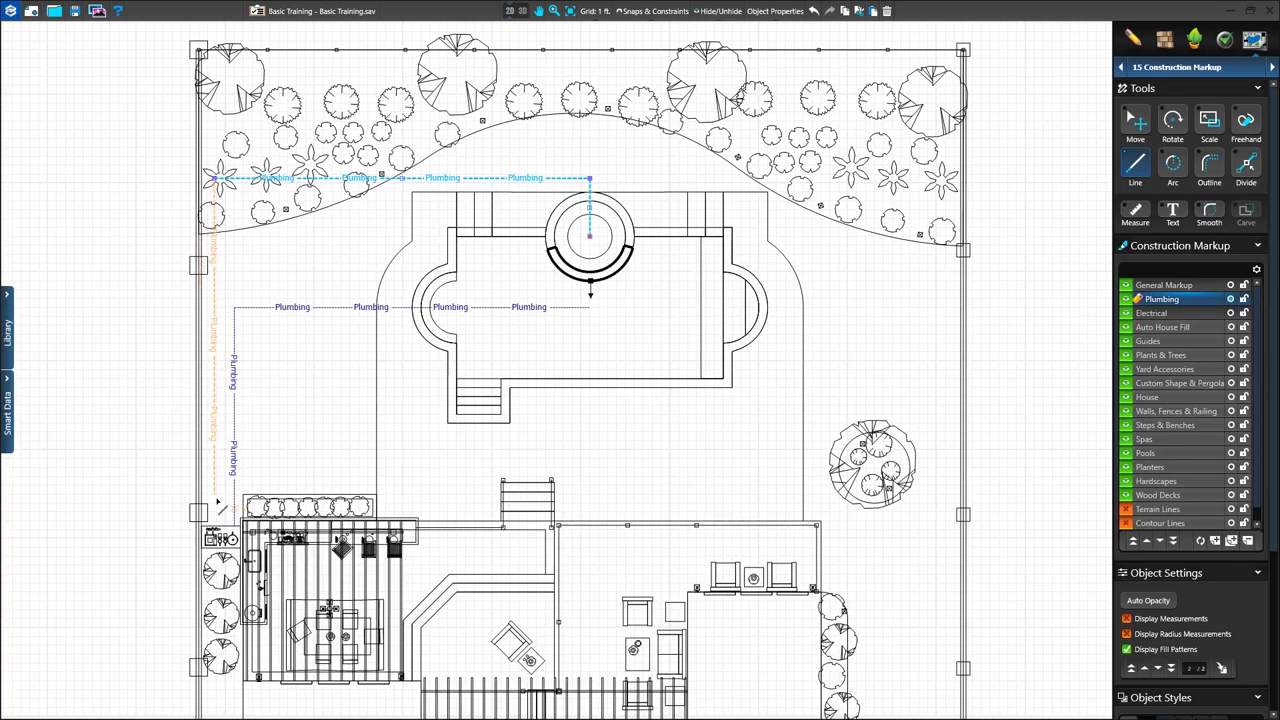
click(213, 524)
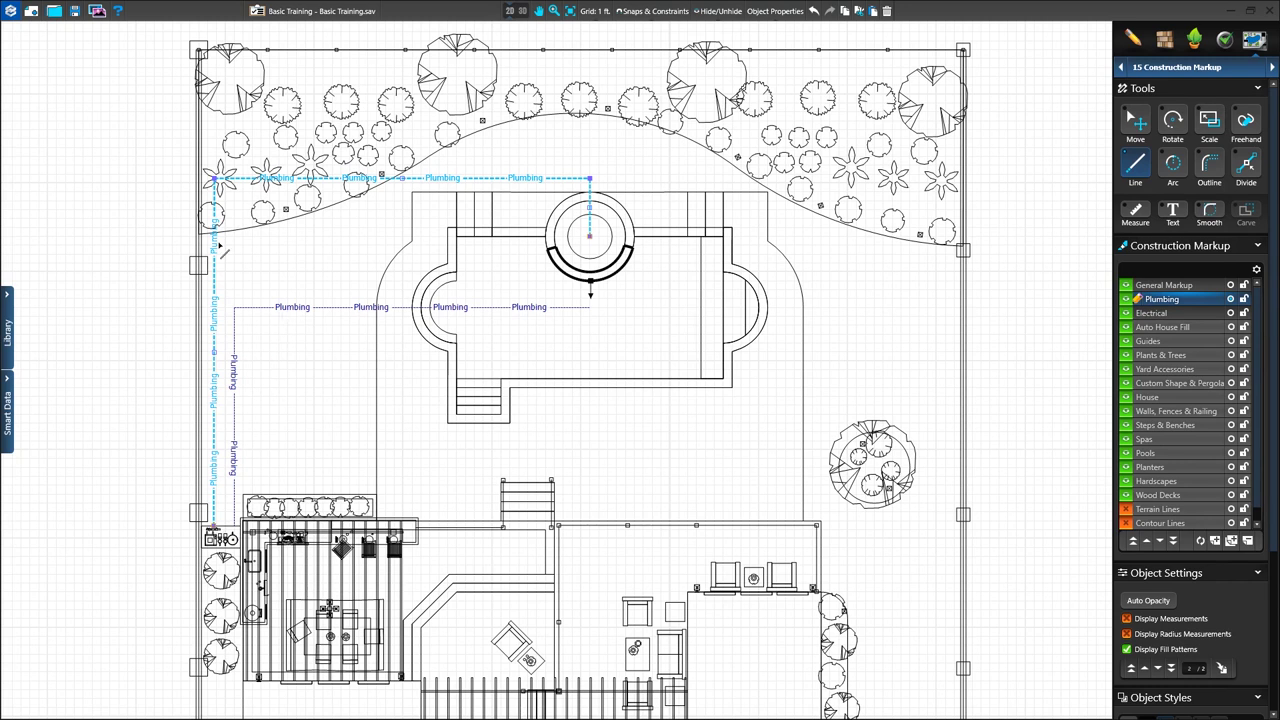
key(Escape)
Step: Select the pool's plumbing line and try different embedded text spacing, returning it to 4 ft 0 in
scroll(748, 404, up, 2)
click(717, 345)
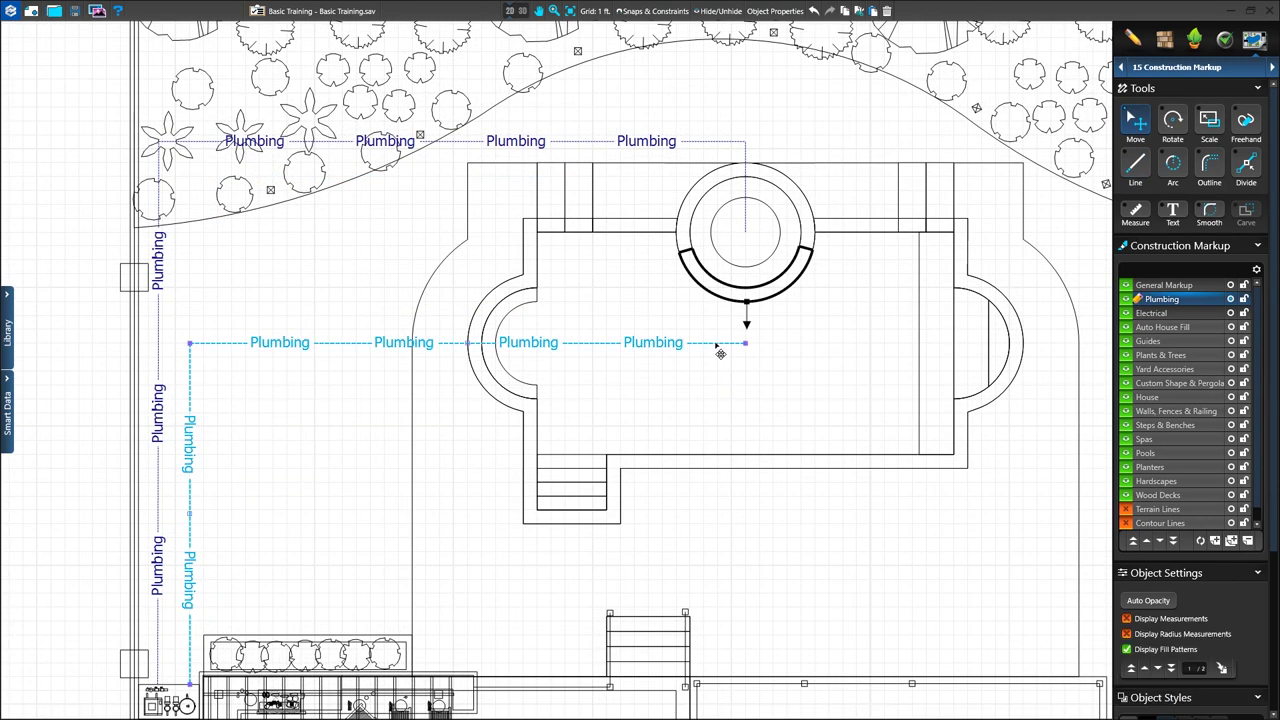
drag(1274, 348, 1274, 542)
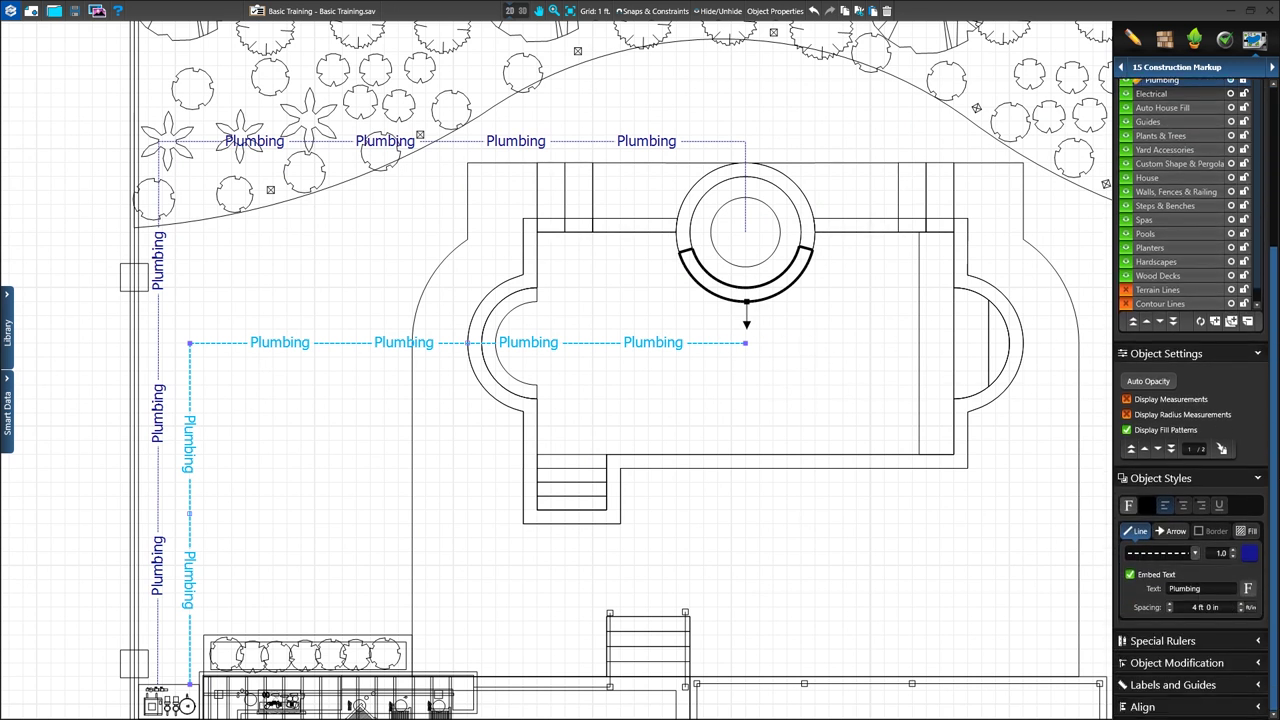
click(1171, 605)
click(1171, 607)
click(1171, 613)
click(1171, 613)
Step: Set the font size of the pool plumbing line's embedded text to 12
click(1248, 590)
click(700, 315)
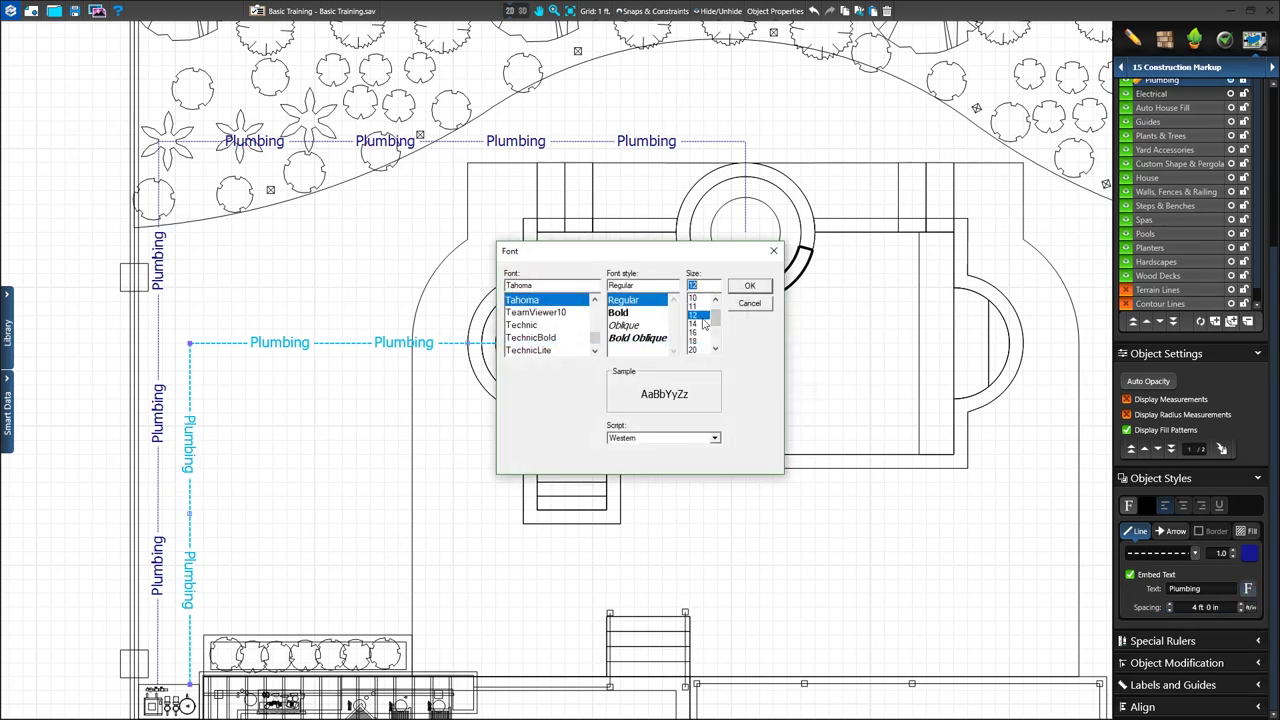
click(751, 286)
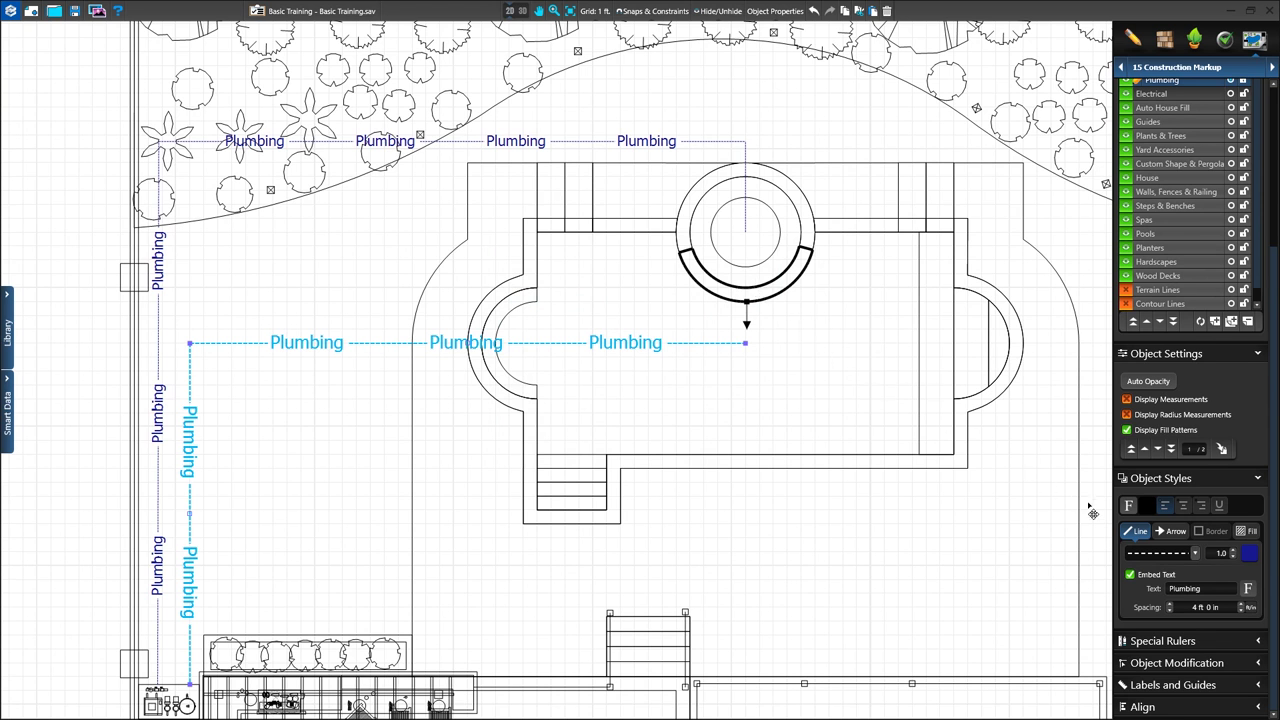
Step: Return the pool plumbing line's embedded text to its smaller font size and toggle its measurement display on and off
click(1247, 590)
scroll(700, 320, up, 2)
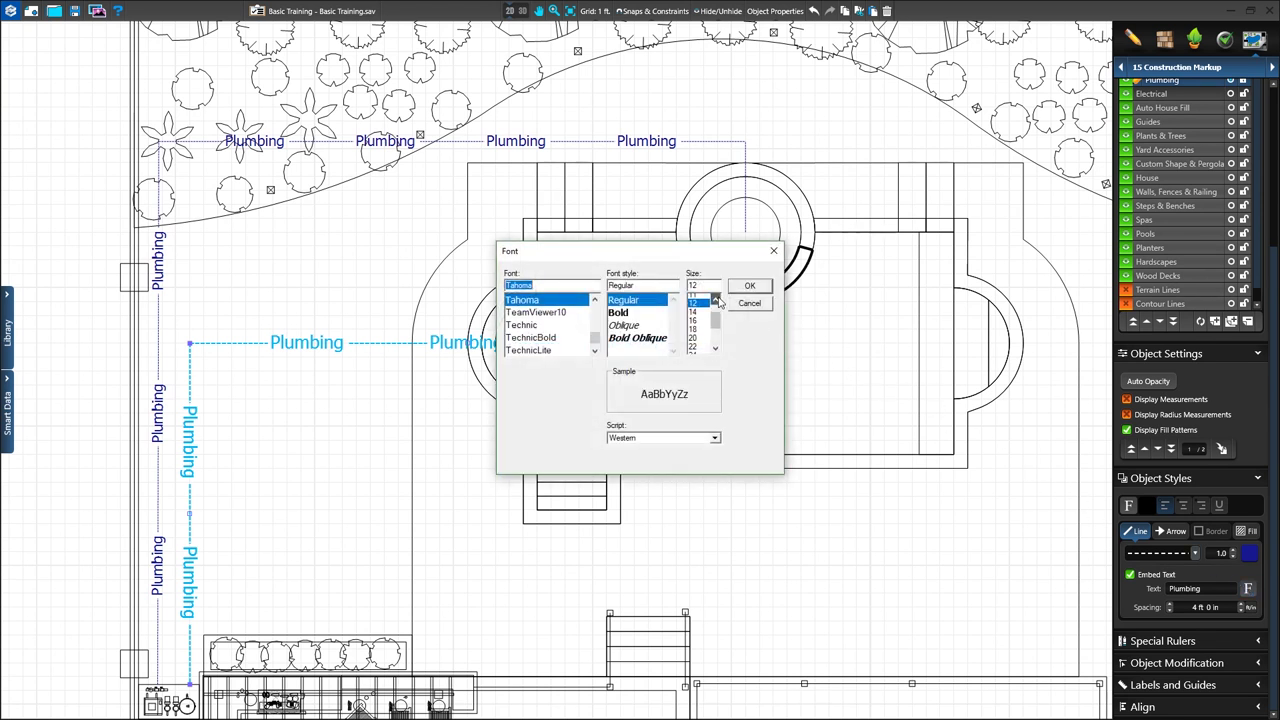
click(693, 299)
click(749, 286)
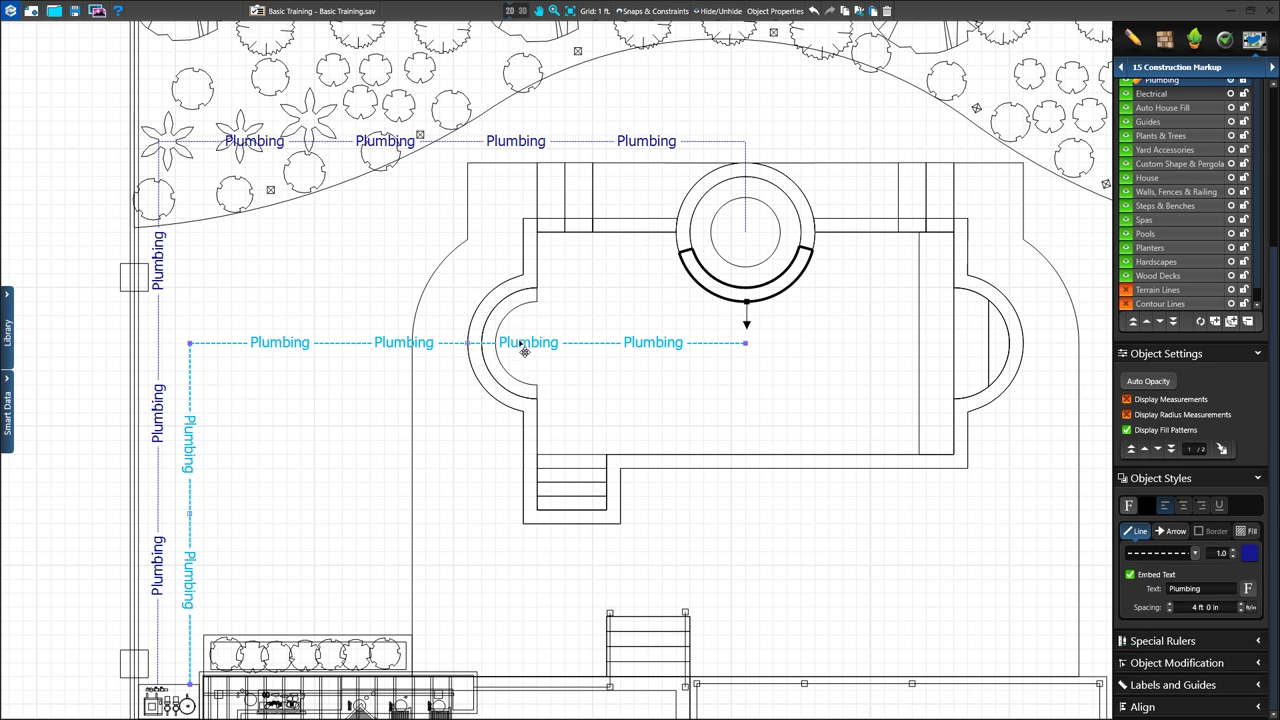
click(1165, 405)
click(1165, 405)
Step: Select both plumbing lines, check their combined length in the object properties and Smart Data, and clear the selection
click(640, 145)
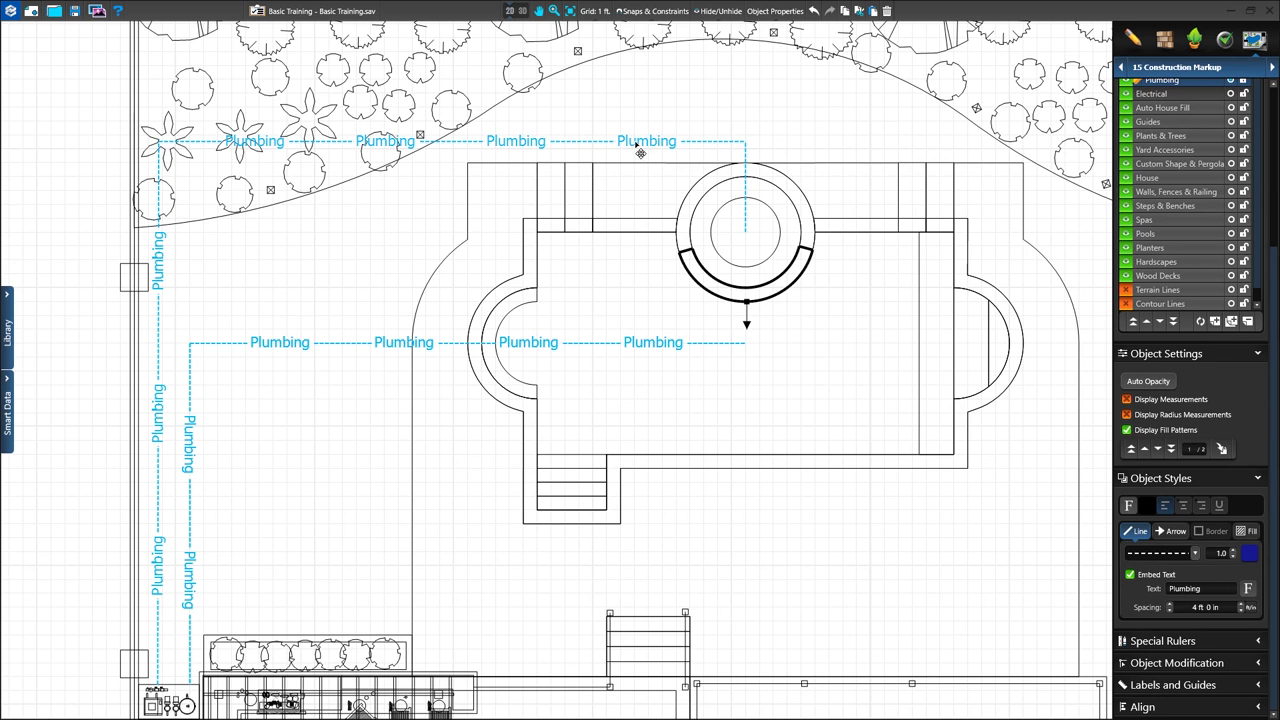
click(776, 11)
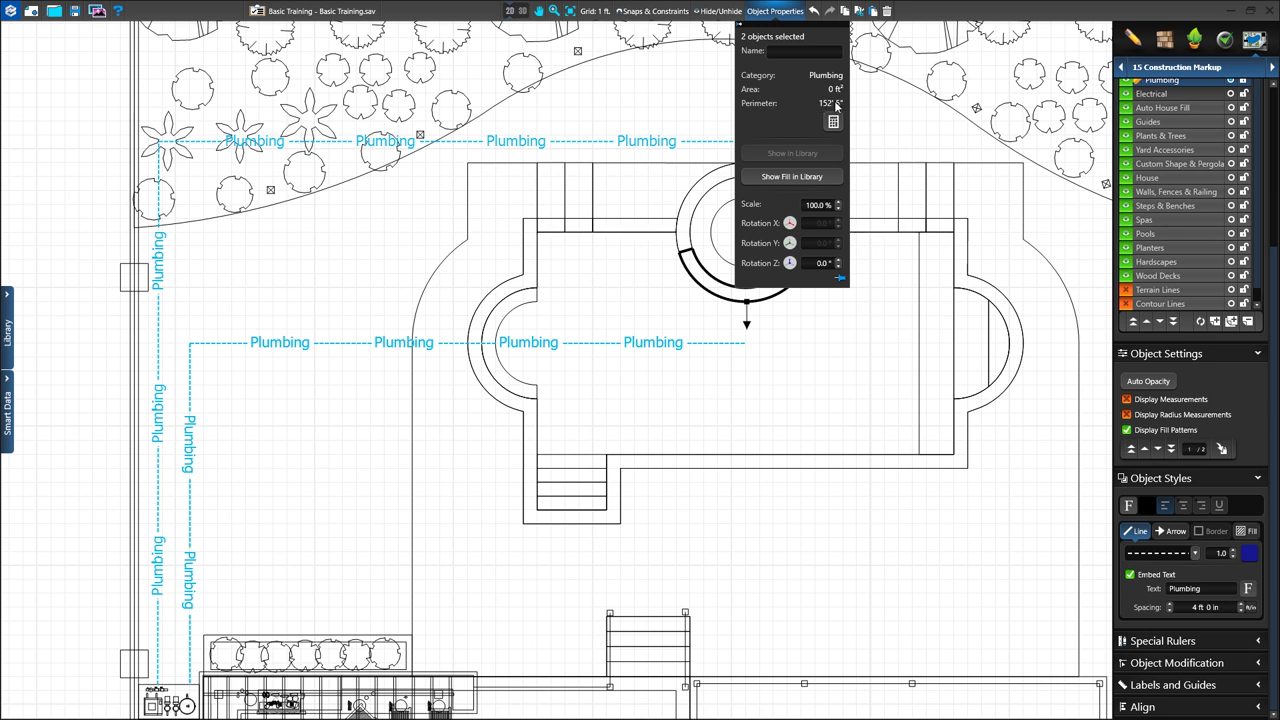
click(785, 12)
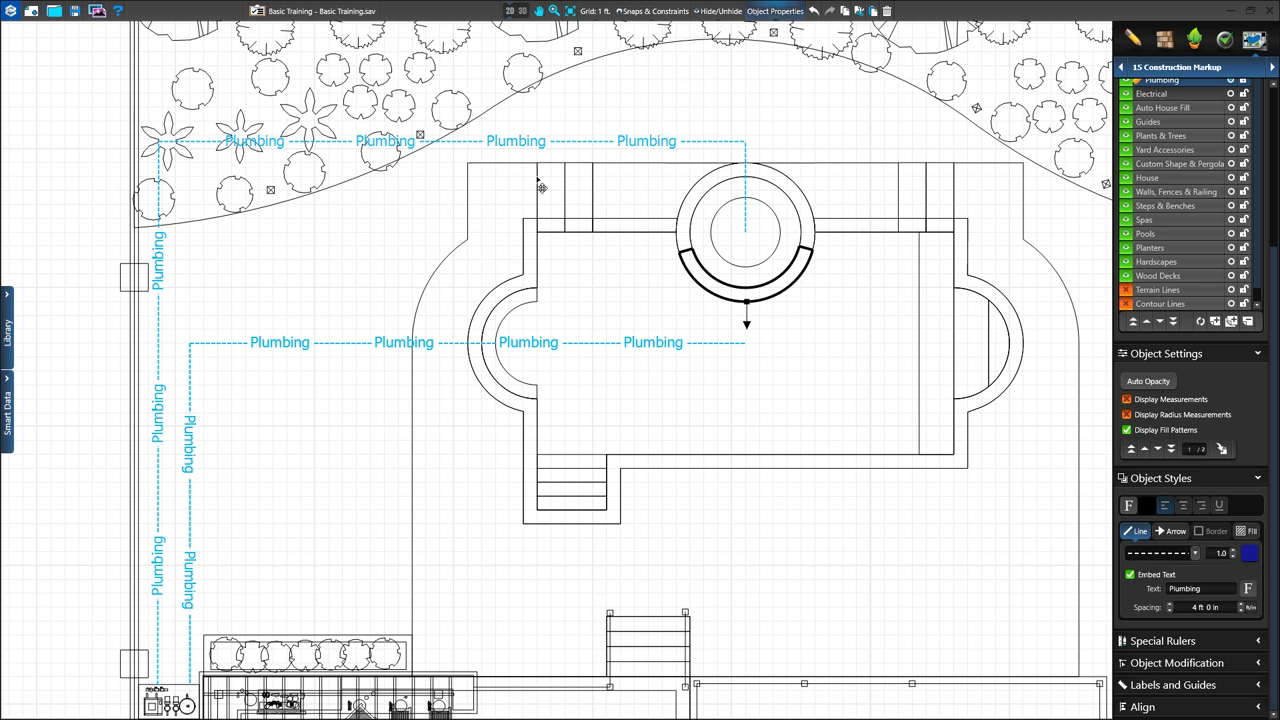
click(7, 396)
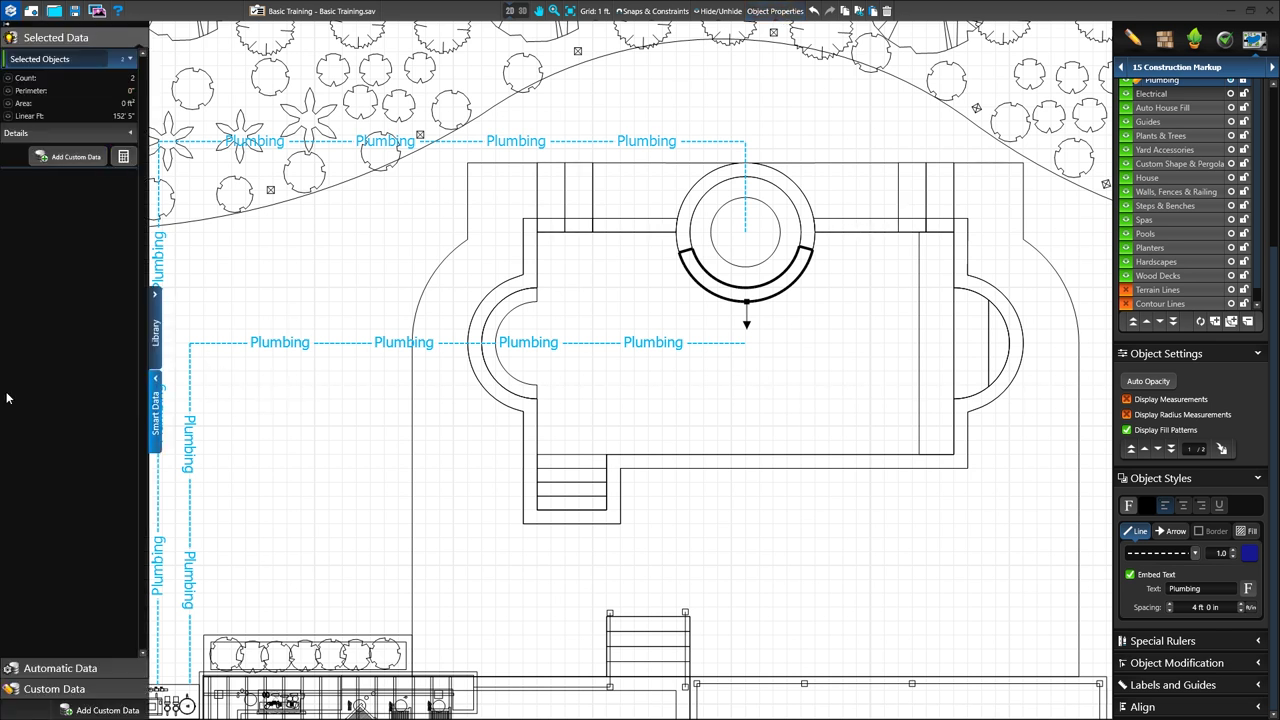
mouse_move(106, 118)
scroll(690, 313, down, 3)
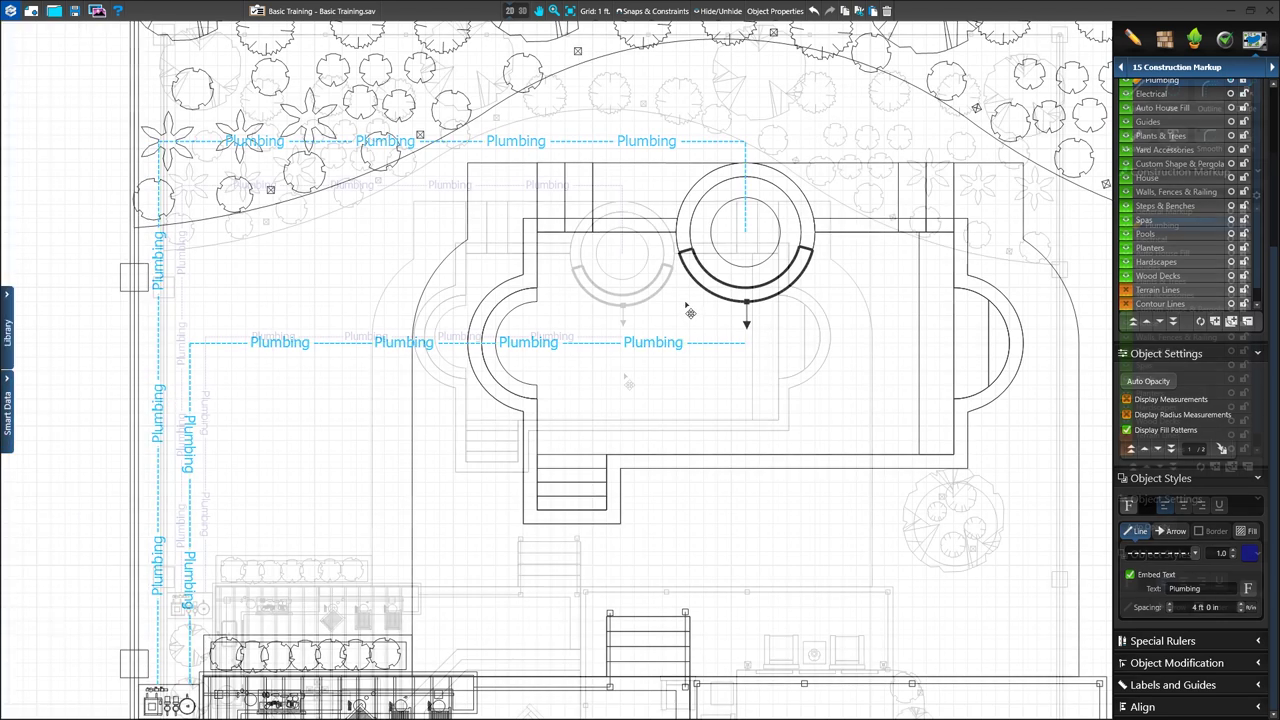
key(Escape)
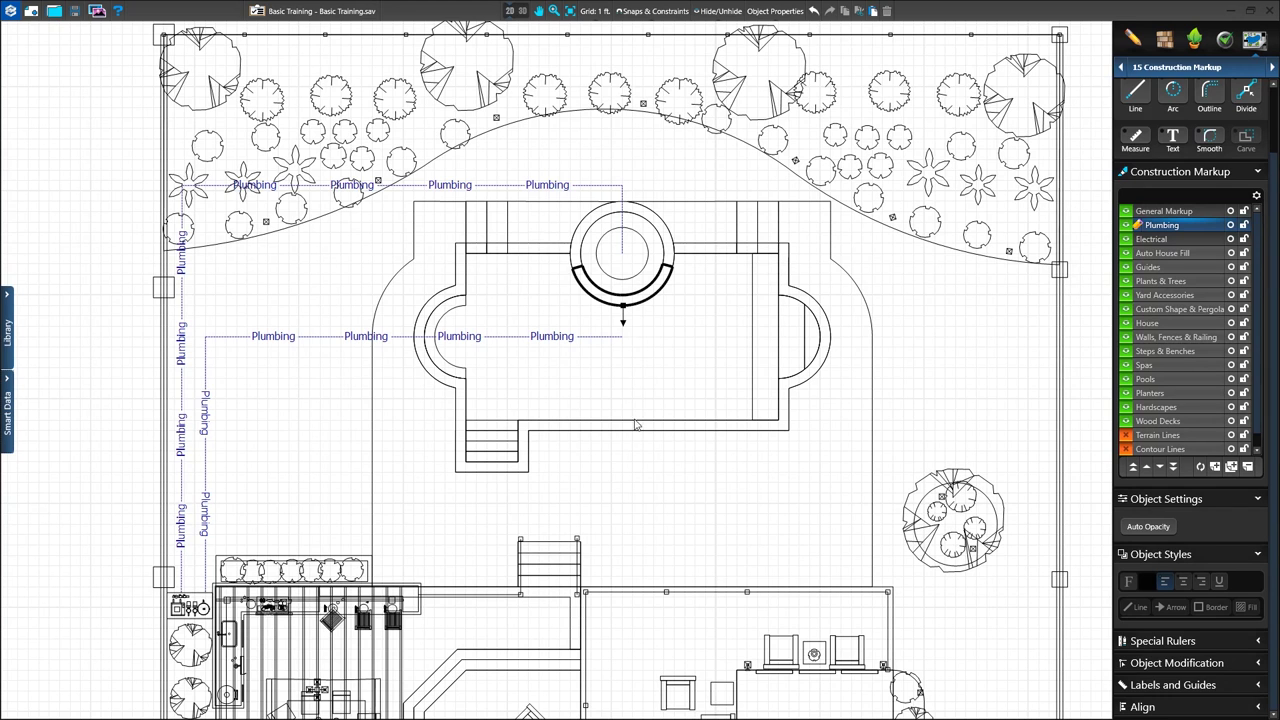
Step: Select the pool and examine the tools, object settings, and line and fill style options available for it
click(636, 426)
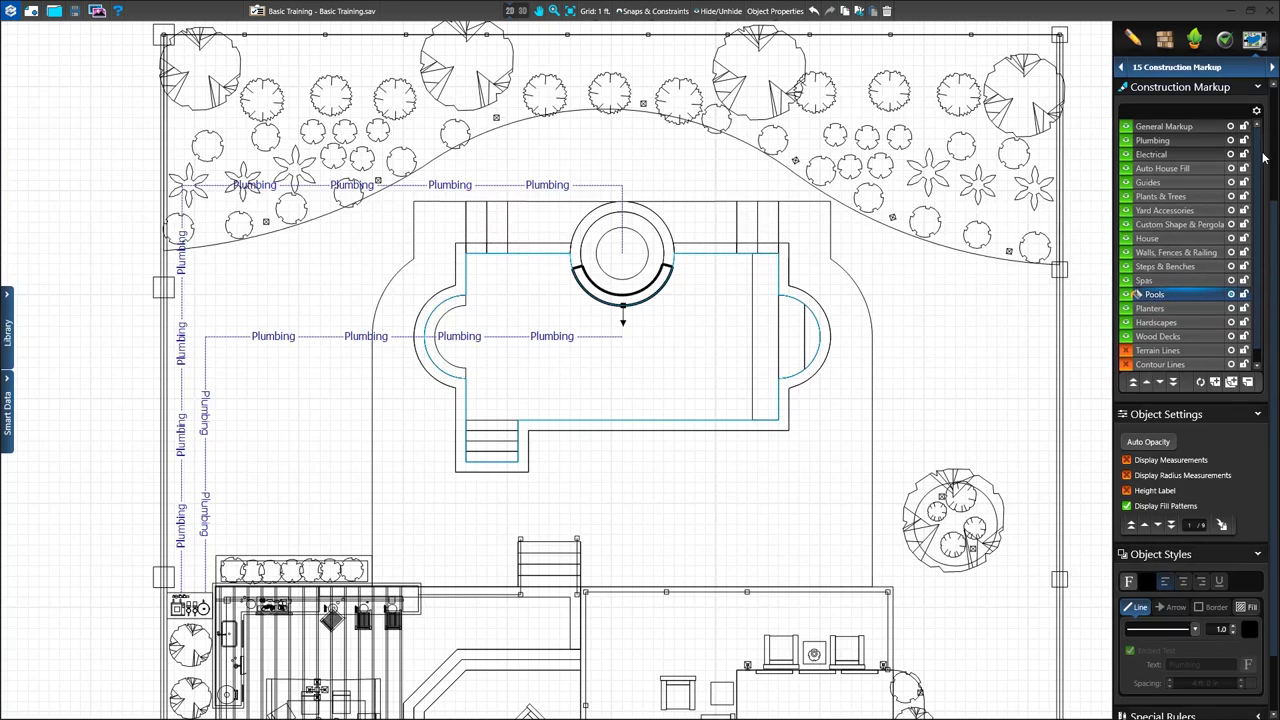
scroll(1268, 160, up, 3)
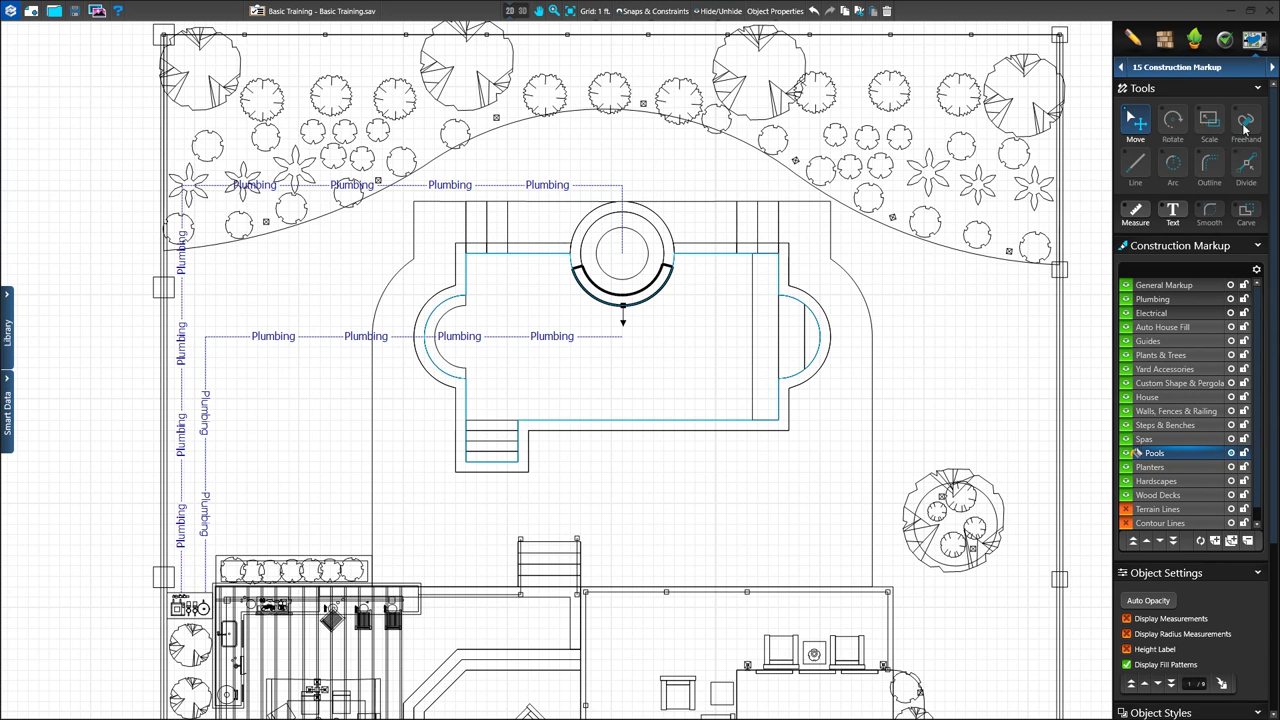
scroll(1244, 124, down, 5)
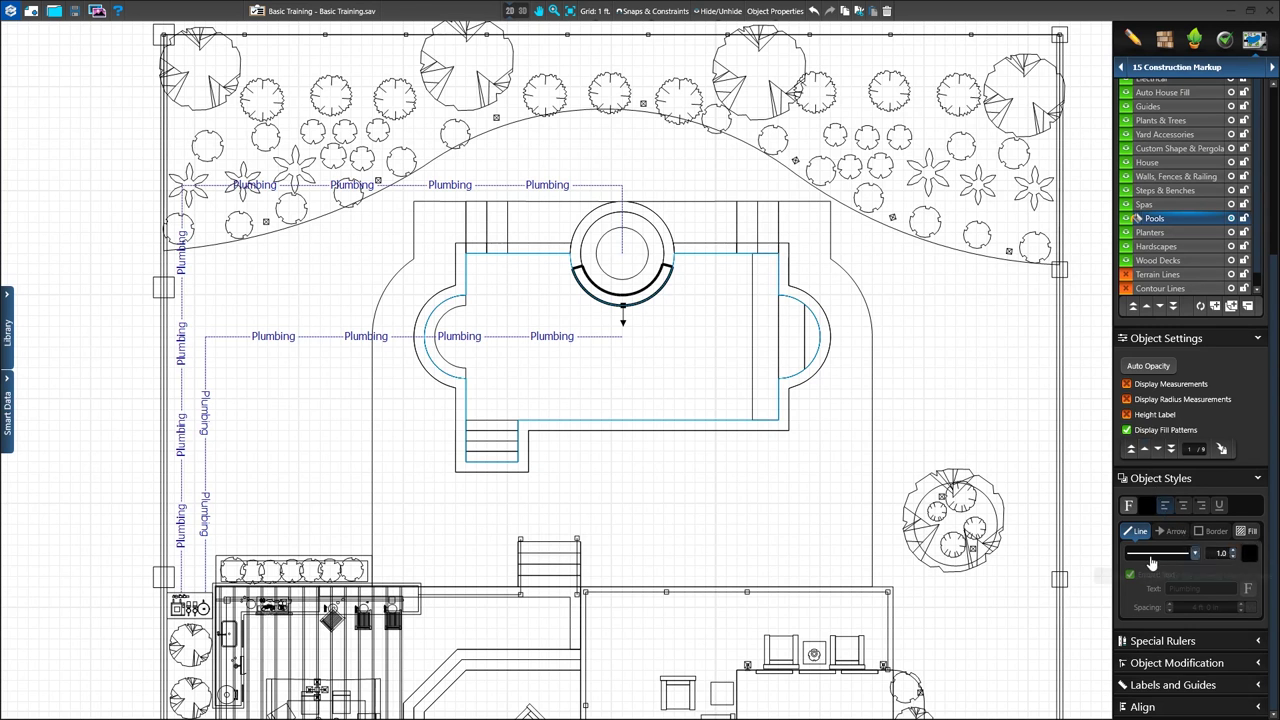
click(1245, 531)
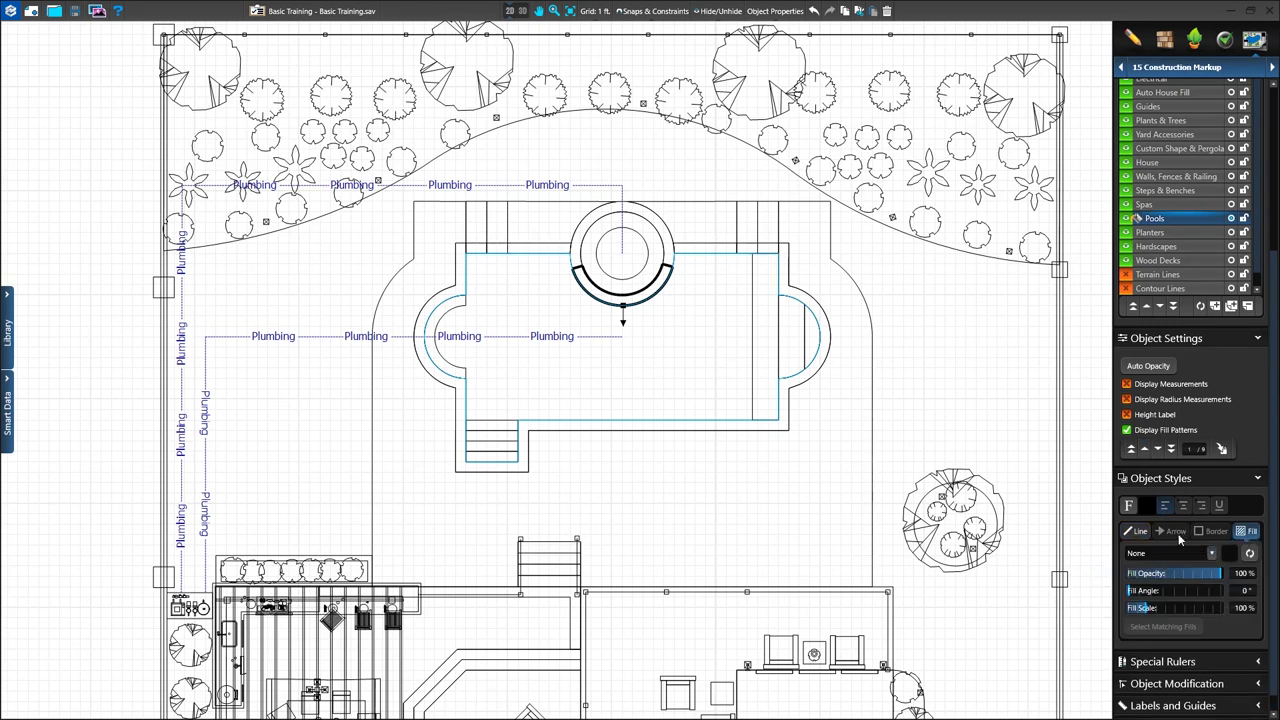
click(1135, 533)
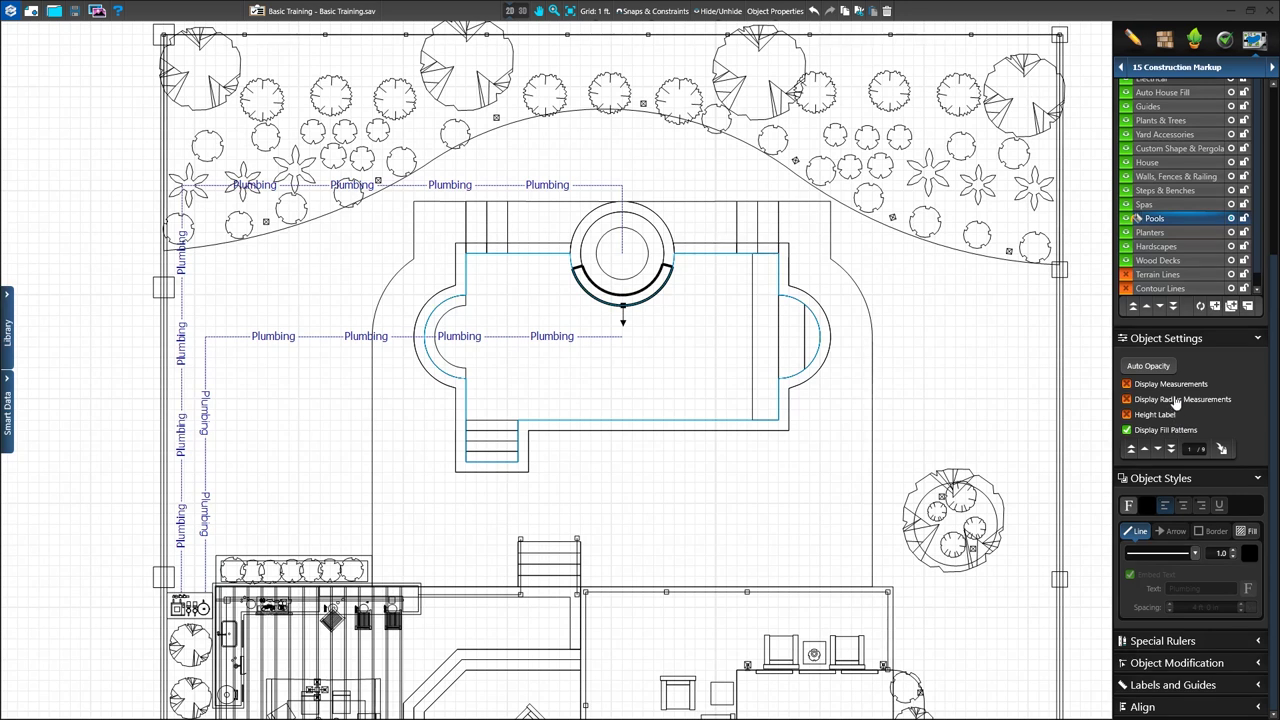
scroll(1176, 402, up, 3)
scroll(594, 334, down, 2)
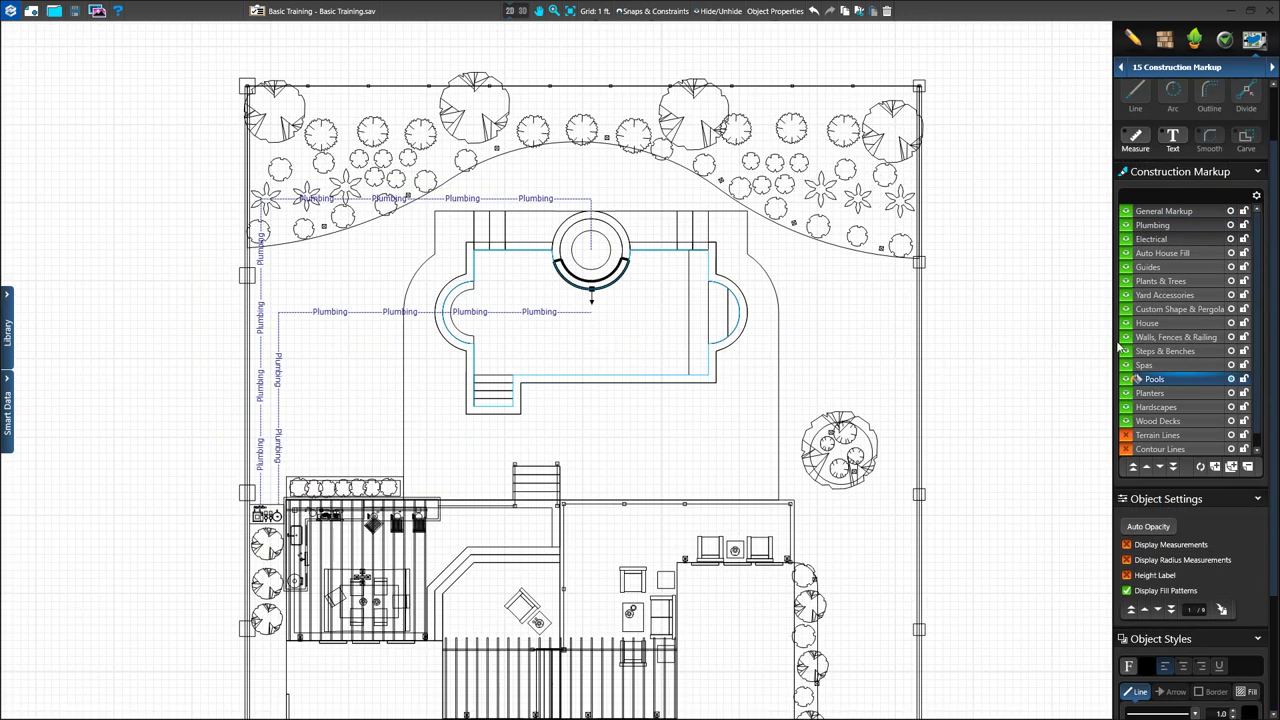
Step: Add a center line ruler across the pool's length with 3 ft spacing, referenced to the house corners
drag(1274, 358, 1275, 497)
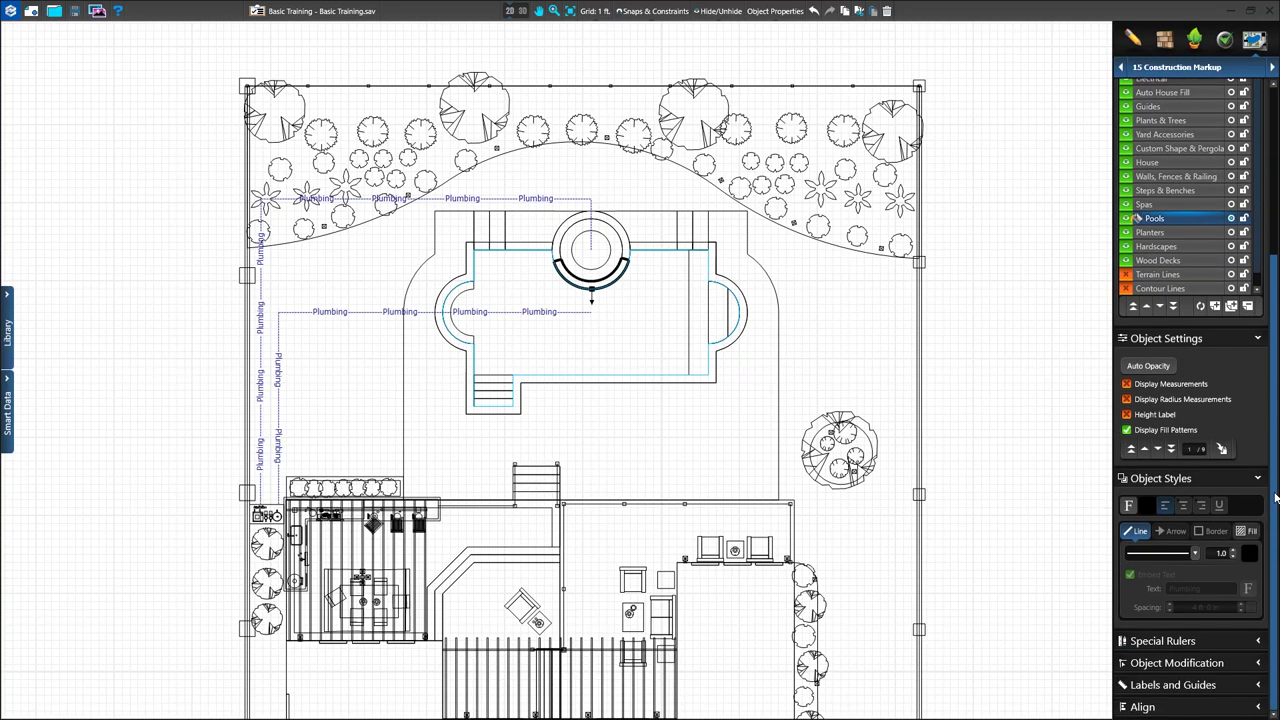
click(1228, 640)
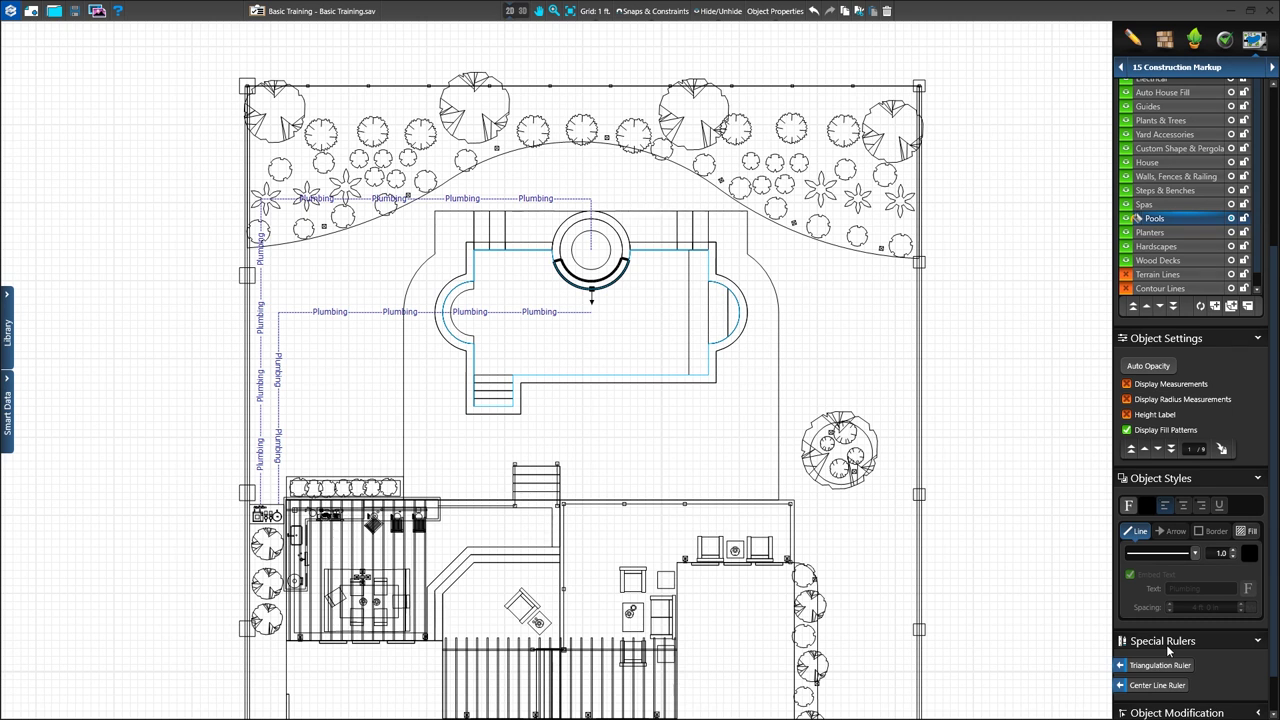
click(1158, 685)
click(1156, 686)
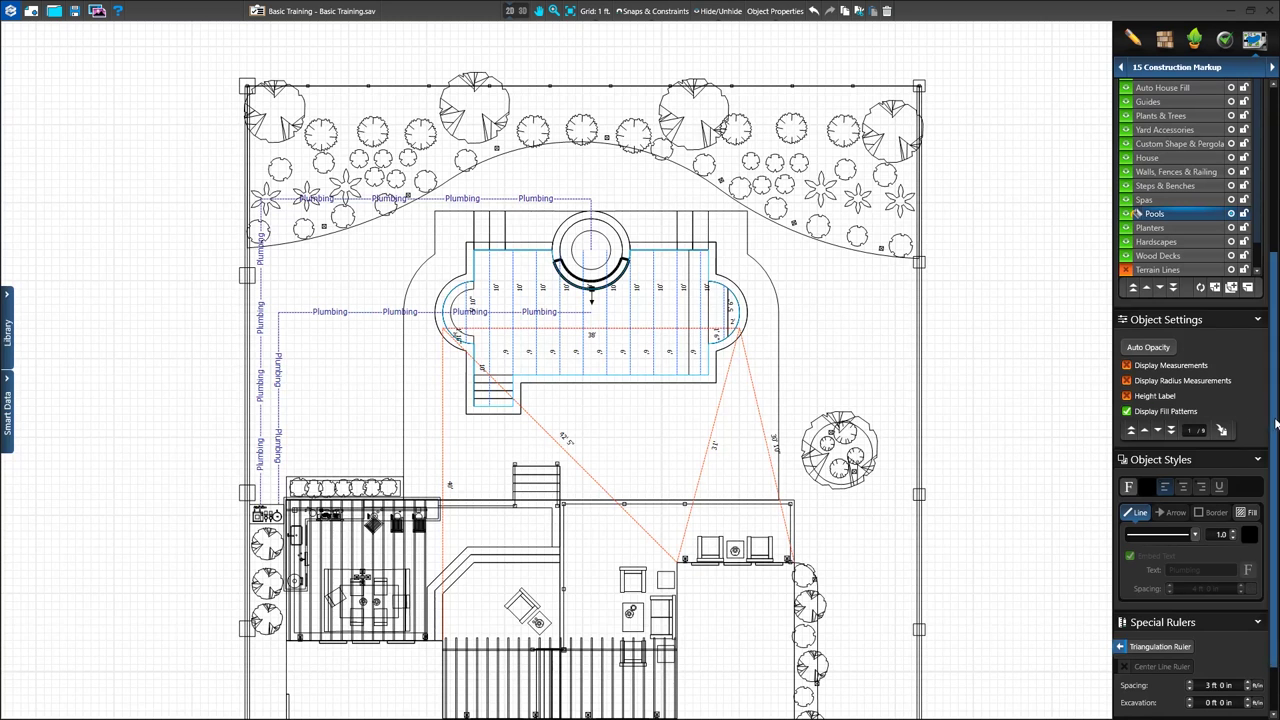
scroll(1268, 502, down, 2)
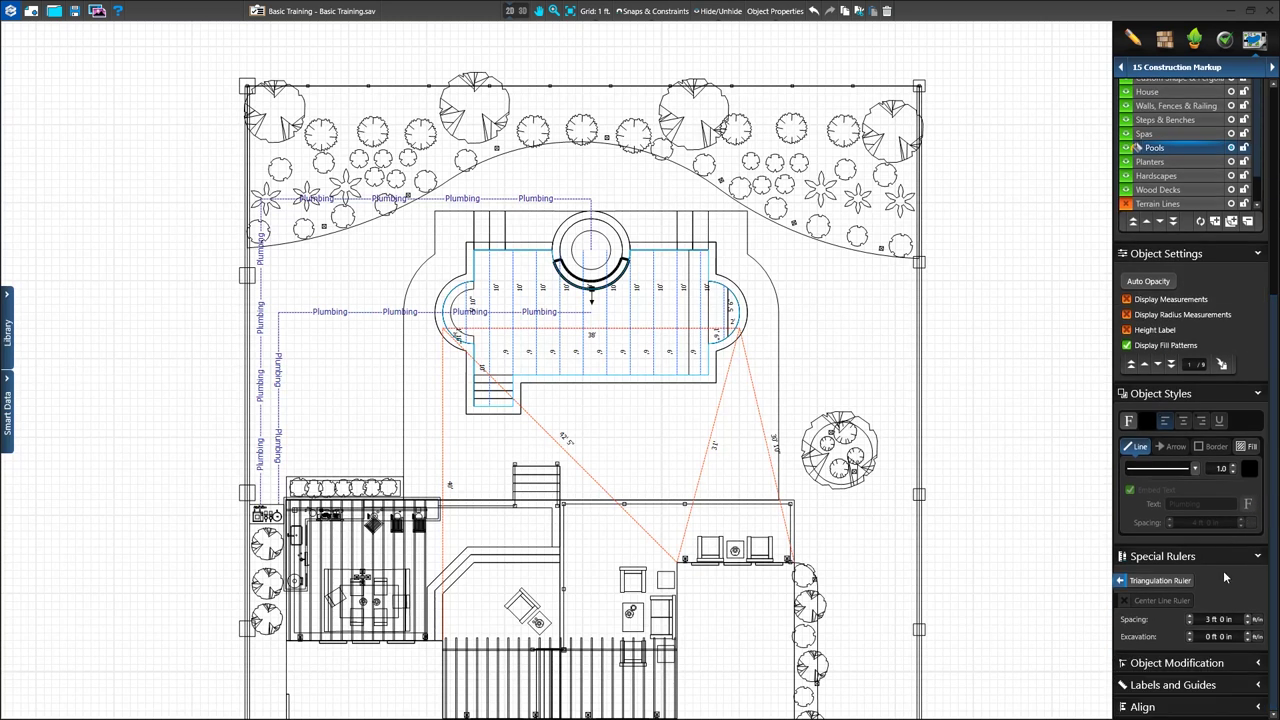
scroll(1223, 570, up, 6)
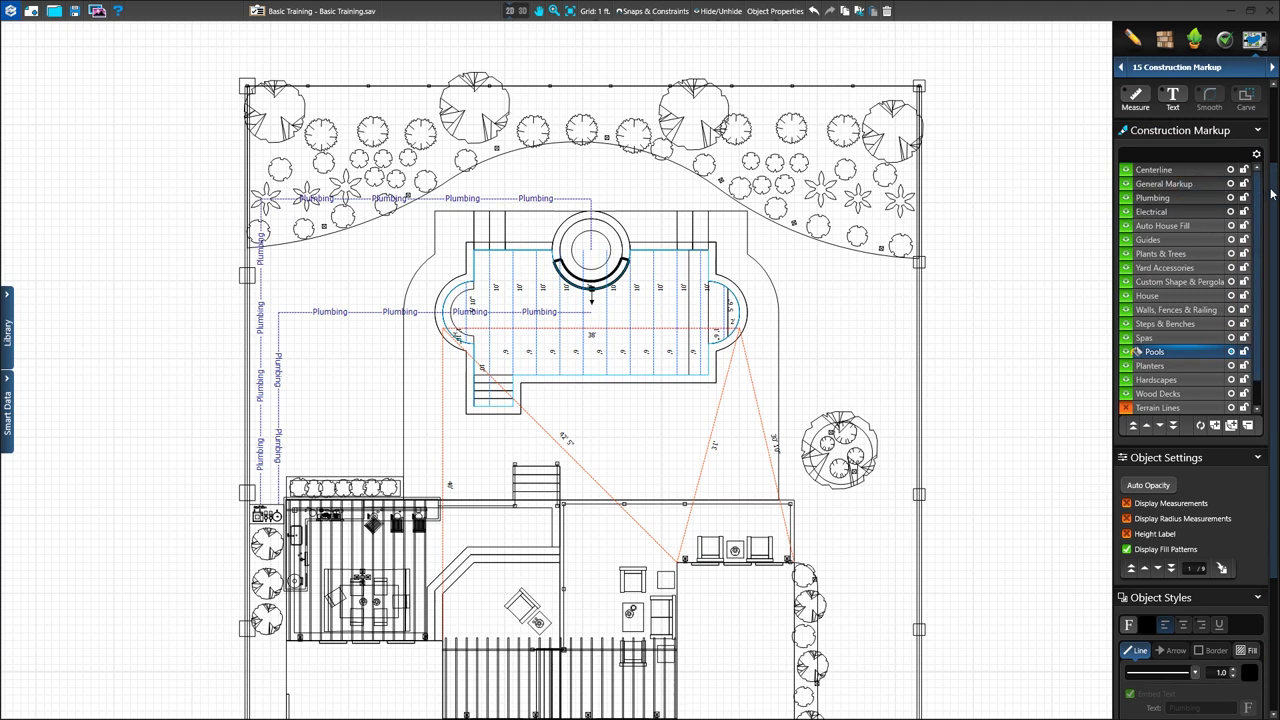
Step: Set the pool center line ruler's excavation to 1 ft
scroll(1272, 193, down, 6)
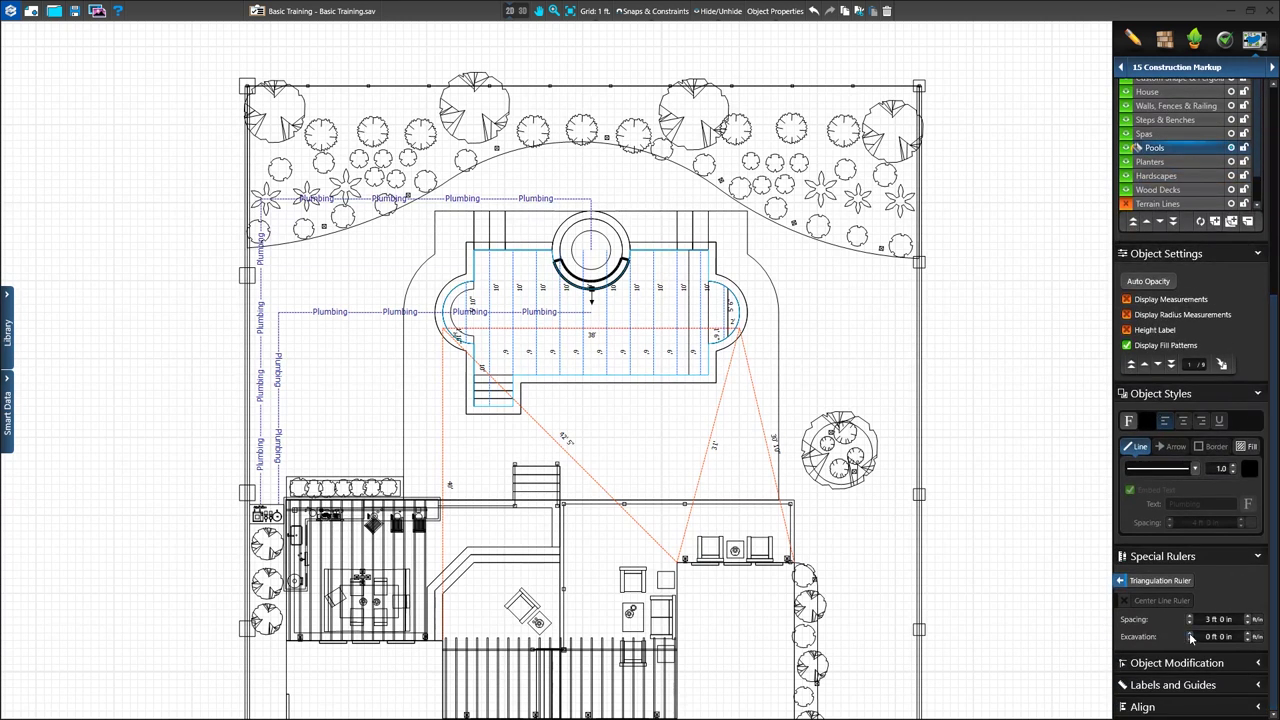
click(1190, 634)
click(1190, 634)
click(1190, 640)
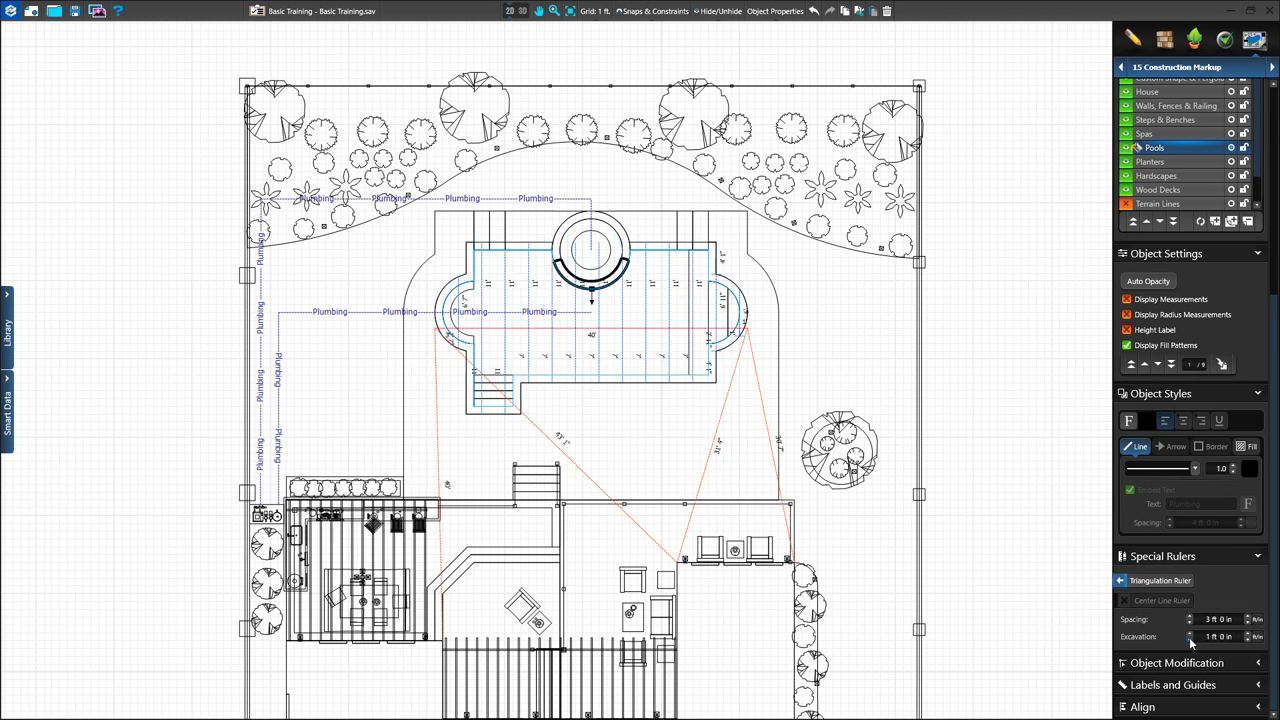
Step: Raise the center line ruler's spacing to 5 ft and return it to 3 ft
click(1190, 617)
click(1190, 617)
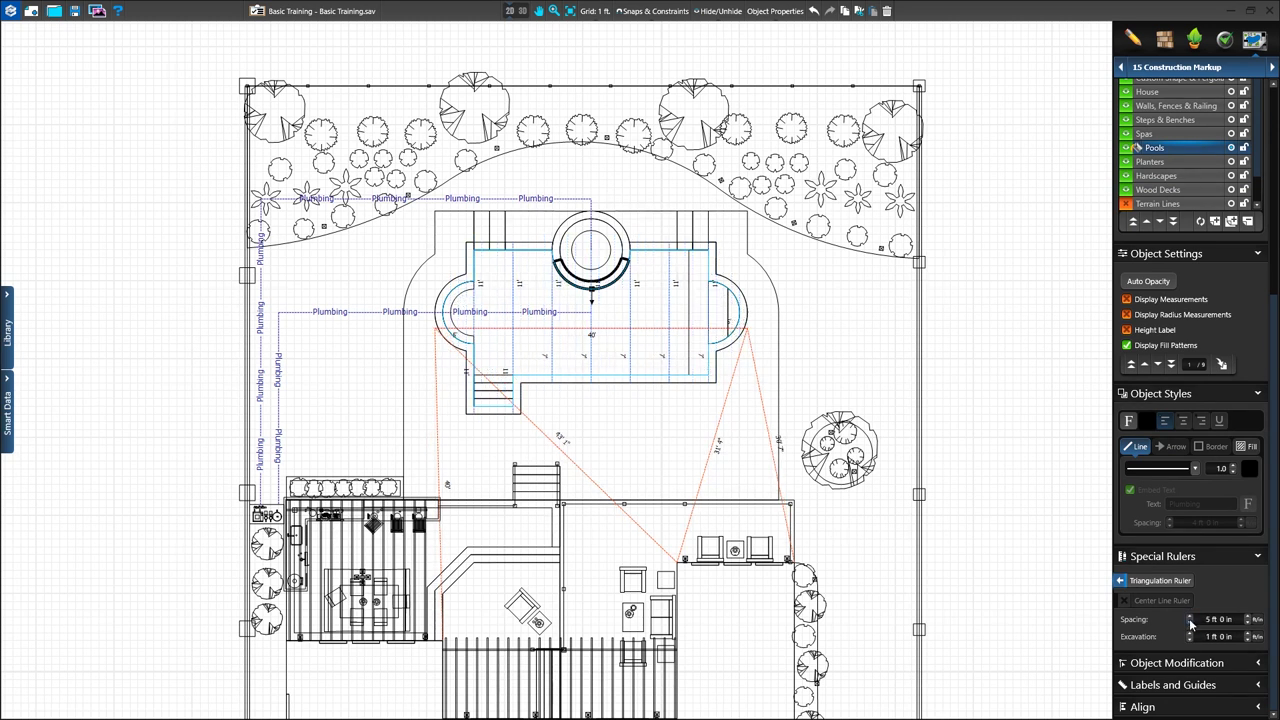
click(1190, 623)
click(1190, 623)
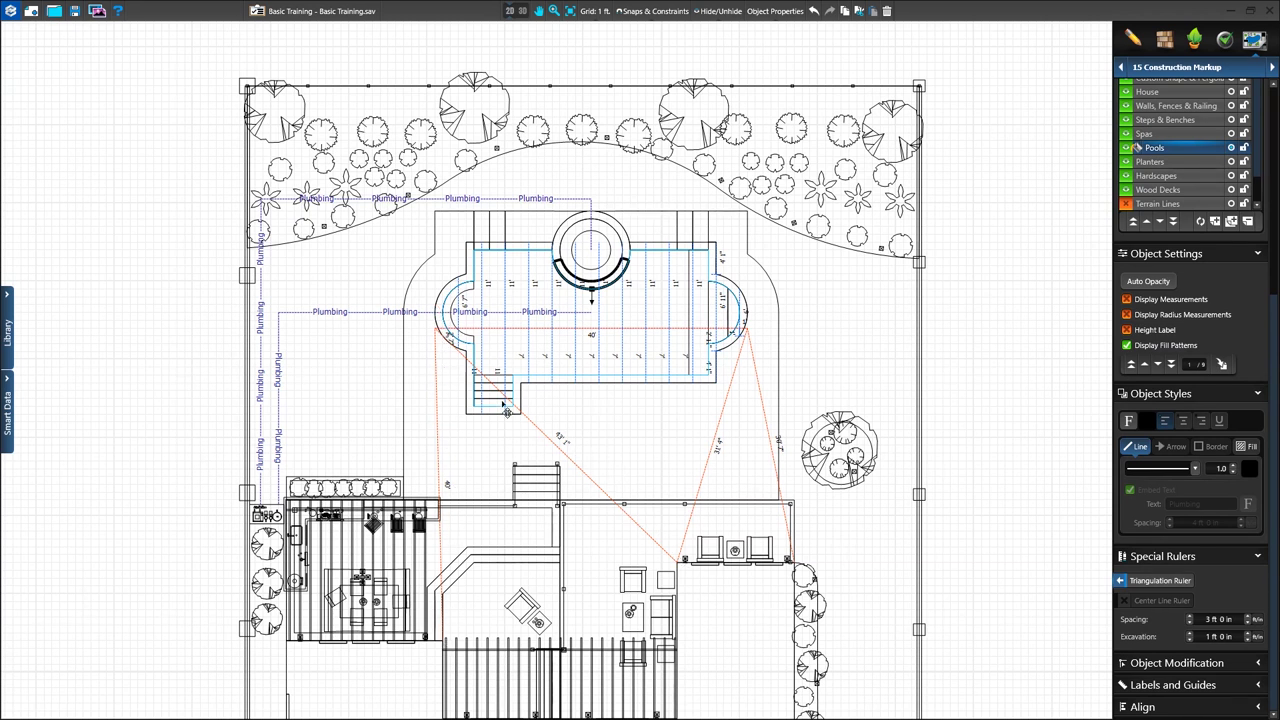
Step: Move the ruler's reference point from the left house corner to the upper-left property corner, and remove the center line ruler
click(438, 379)
drag(443, 643, 248, 87)
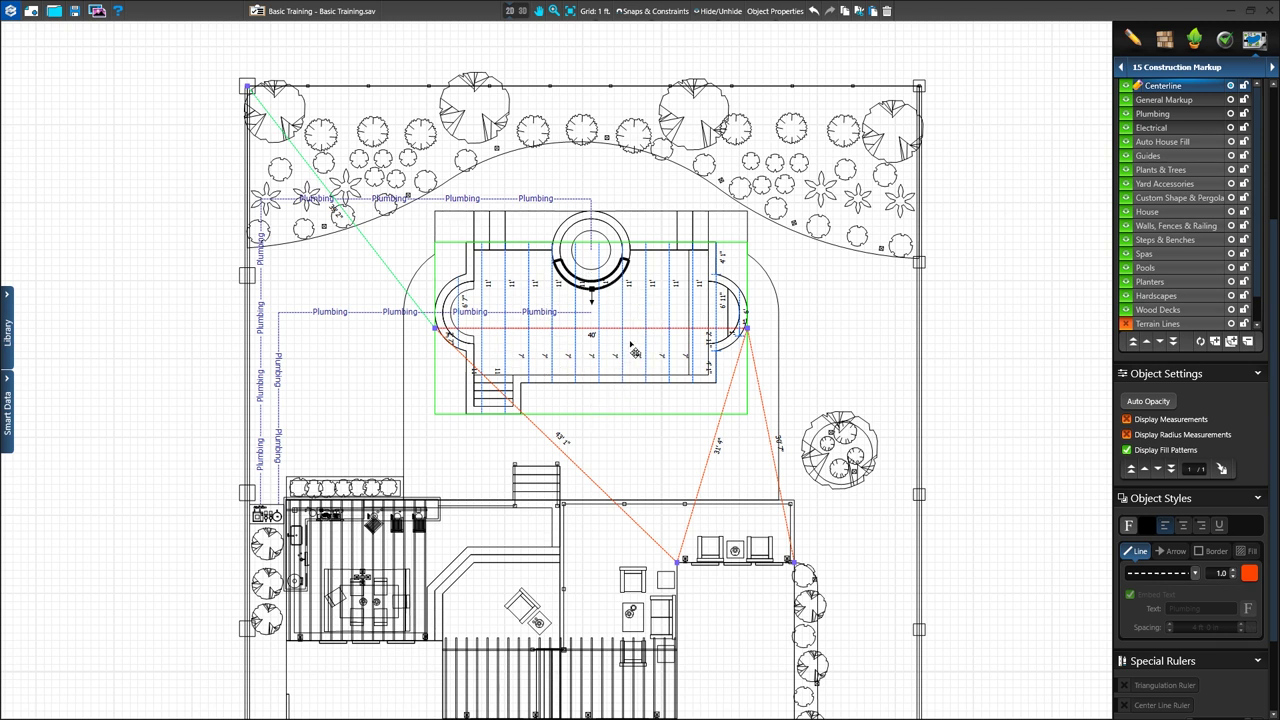
key(Escape)
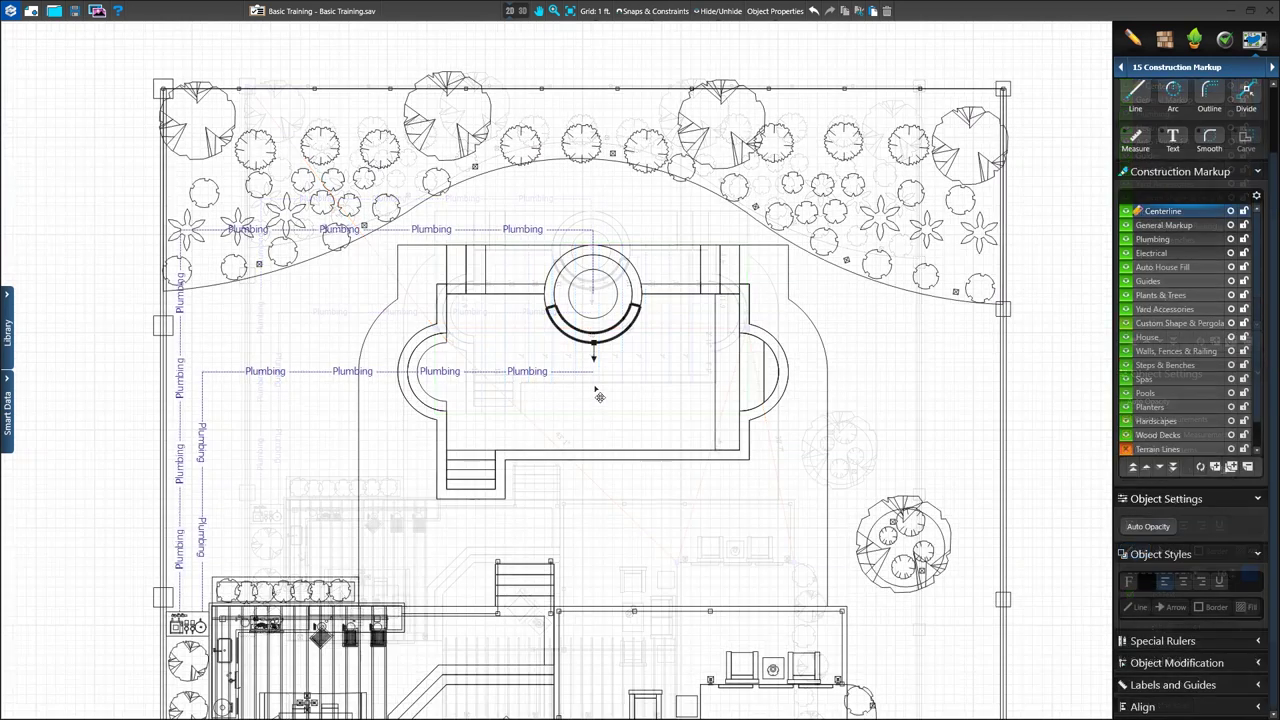
Step: Select the pool and set its outline thickness to 4.0
click(606, 458)
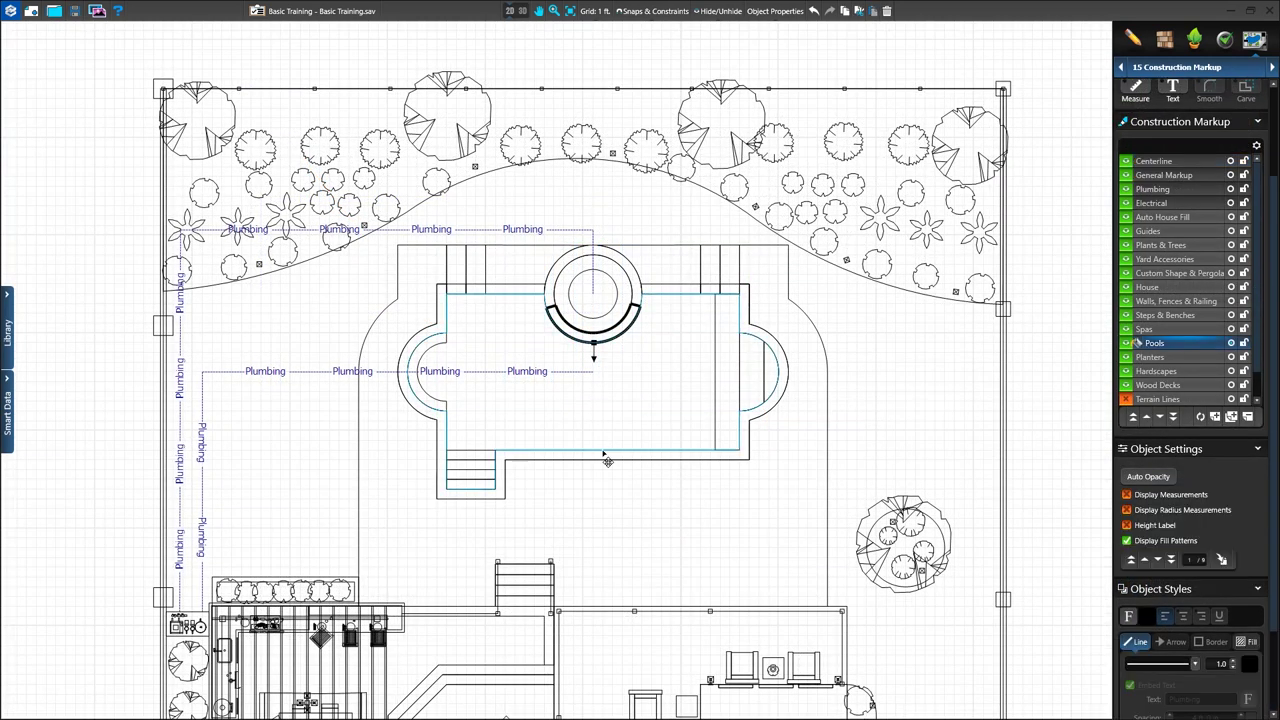
drag(1272, 516, 1274, 625)
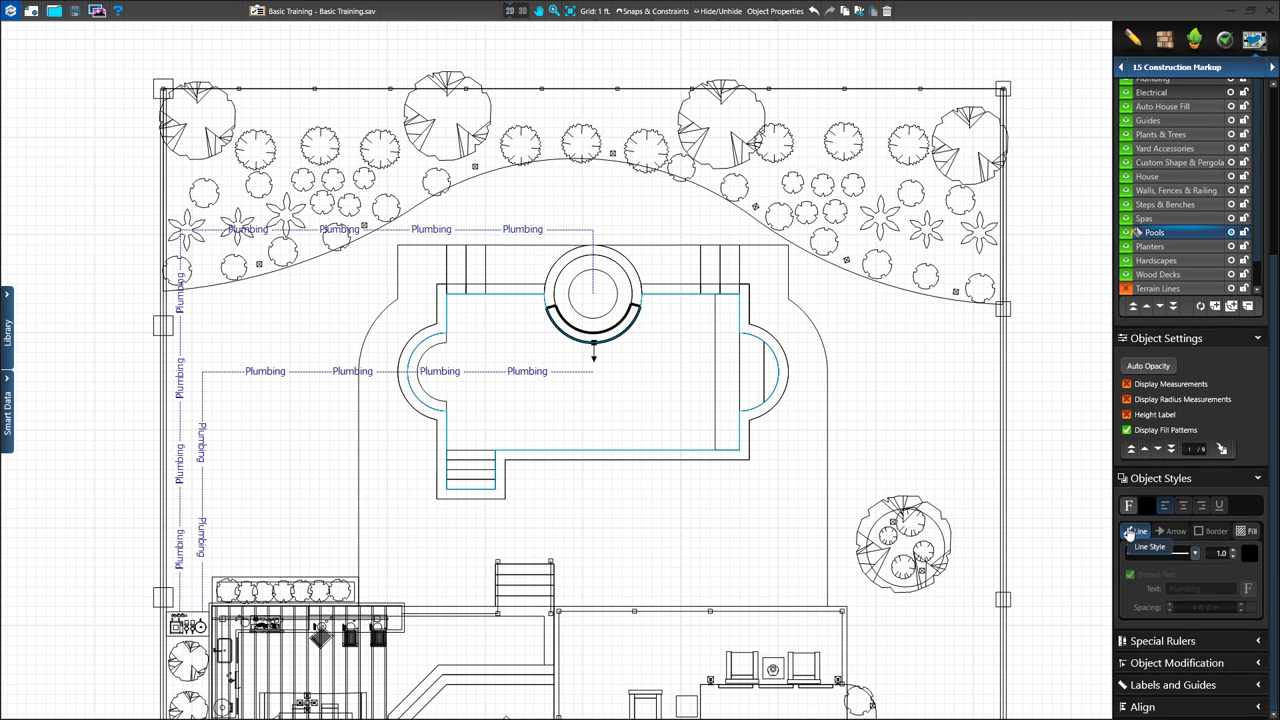
click(1234, 551)
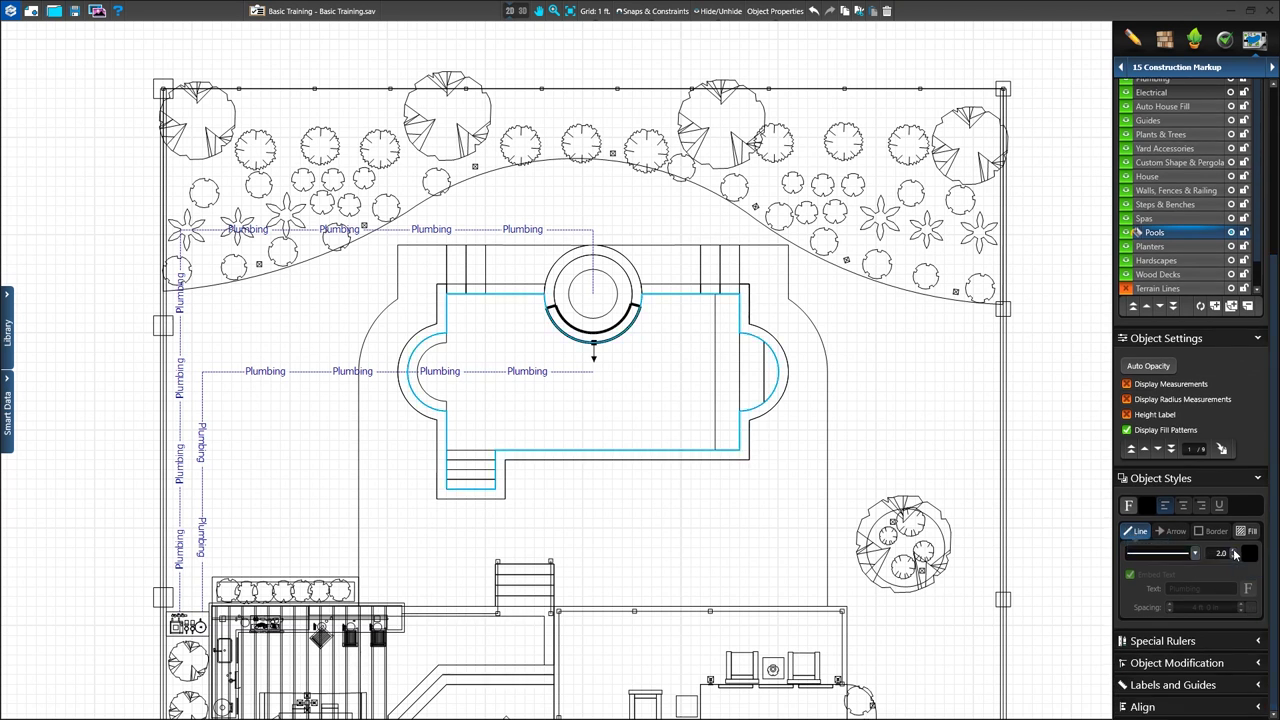
click(1234, 551)
click(1234, 551)
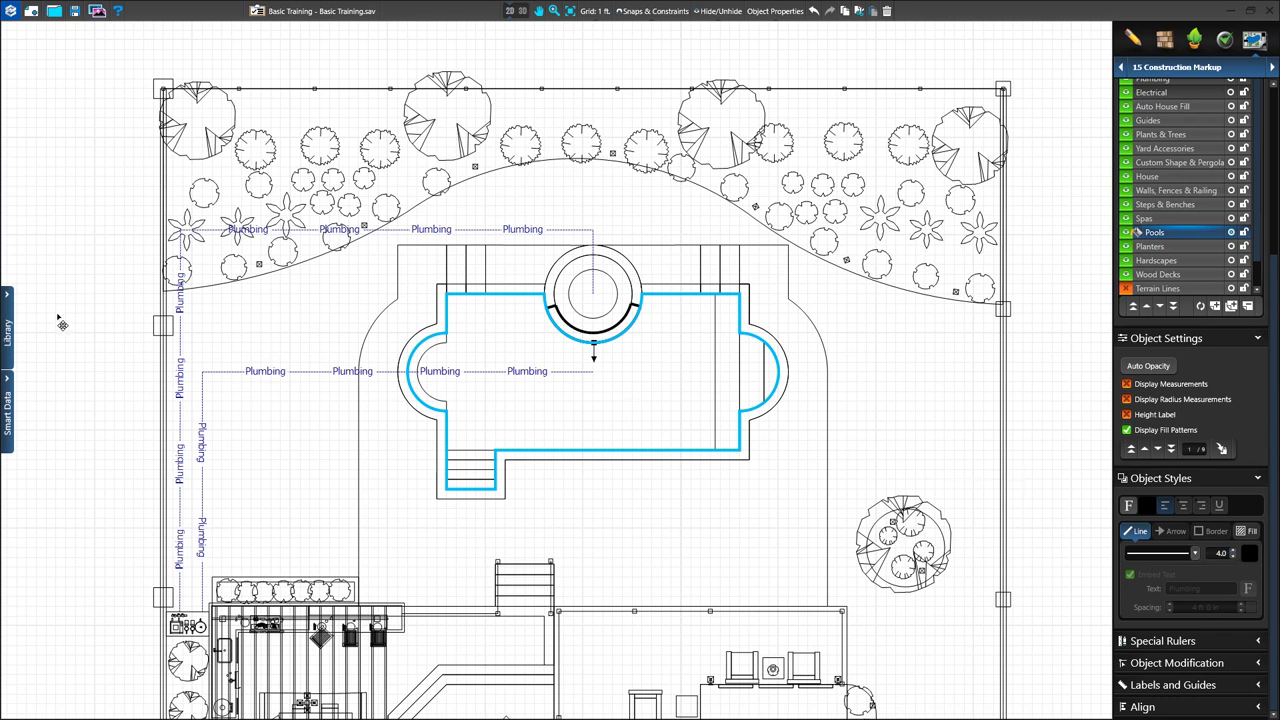
Step: Show the Basic fill patterns in the library and apply the Diagonal Cross pattern to the pool
click(6, 324)
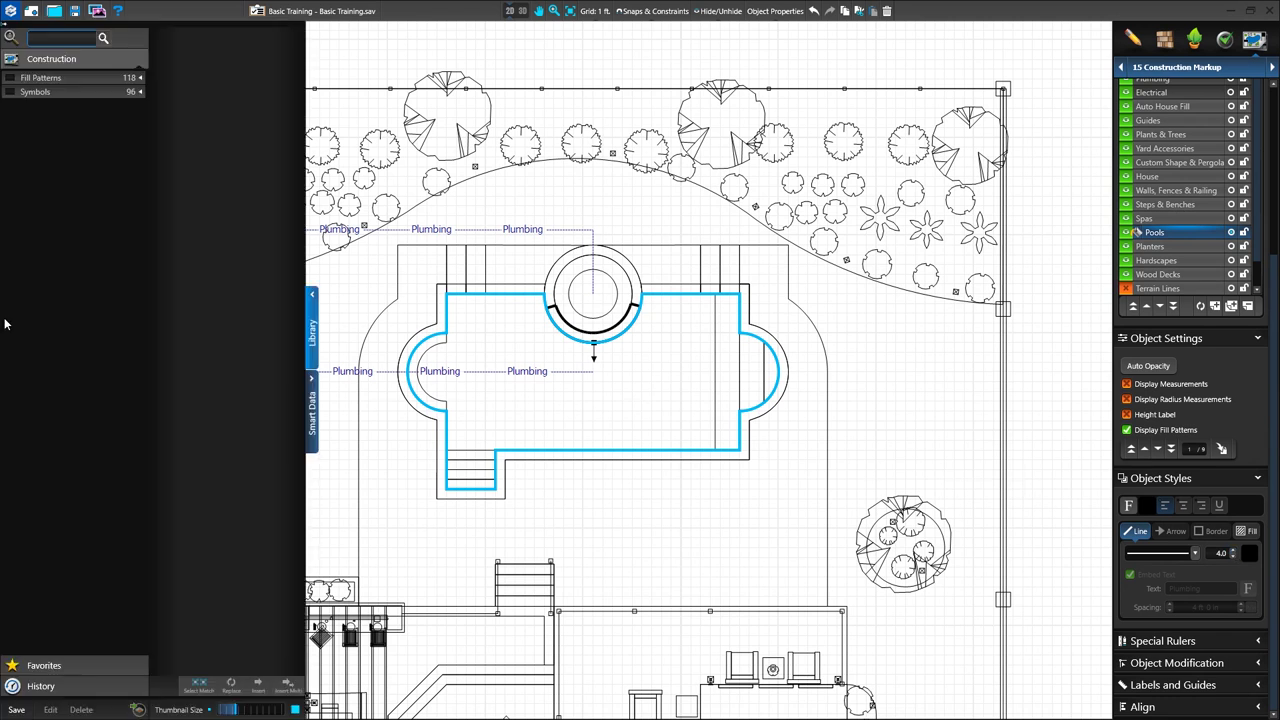
click(140, 78)
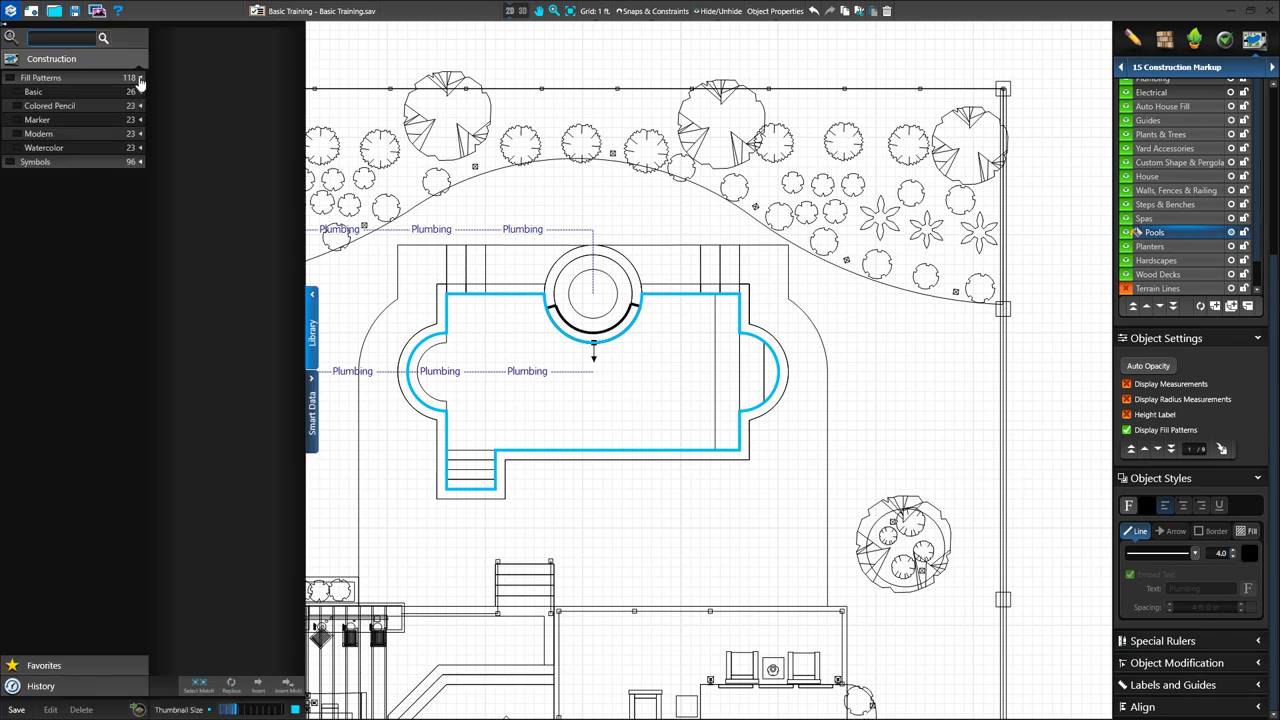
click(16, 94)
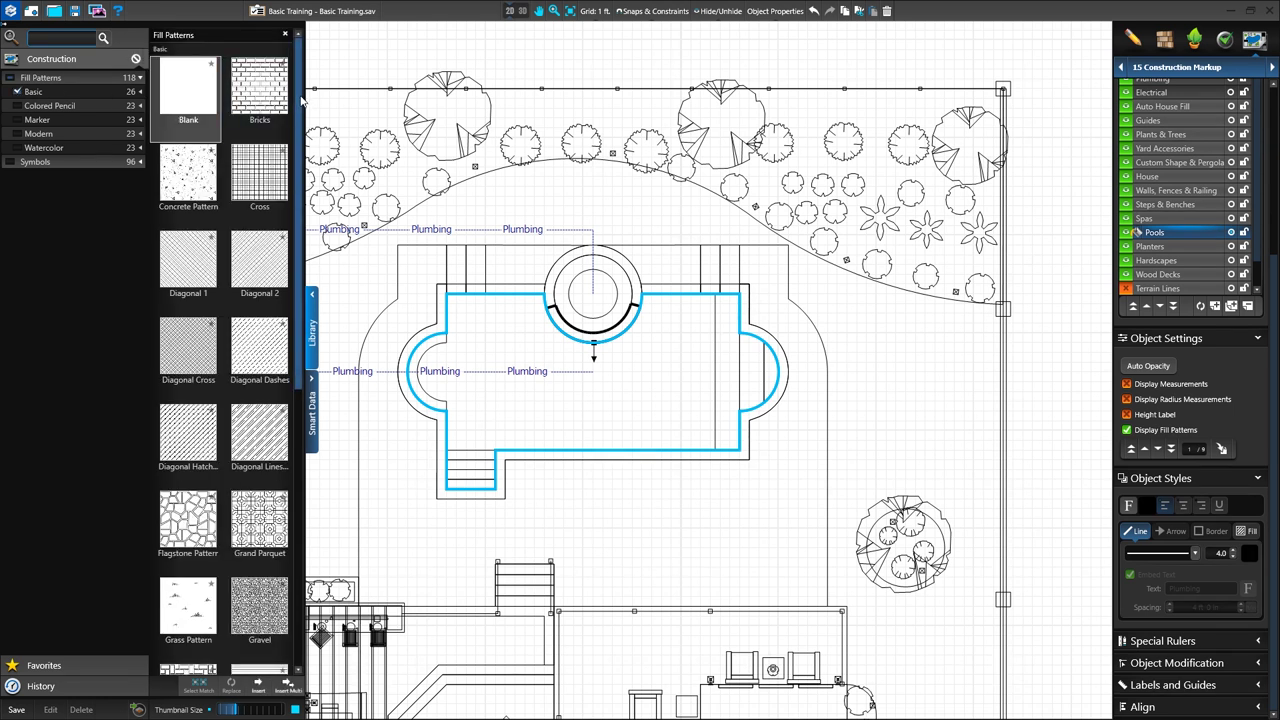
mouse_move(301, 96)
mouse_down()
mouse_move(304, 390)
mouse_move(295, 75)
mouse_up()
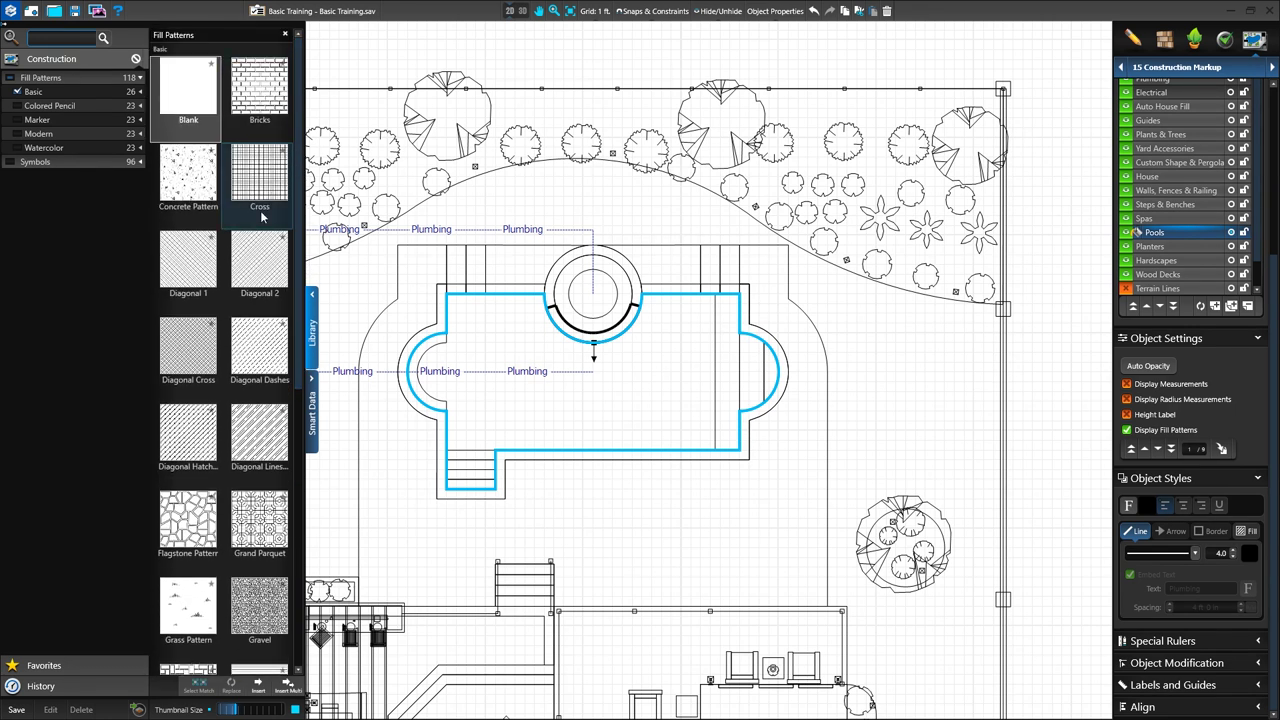
click(184, 356)
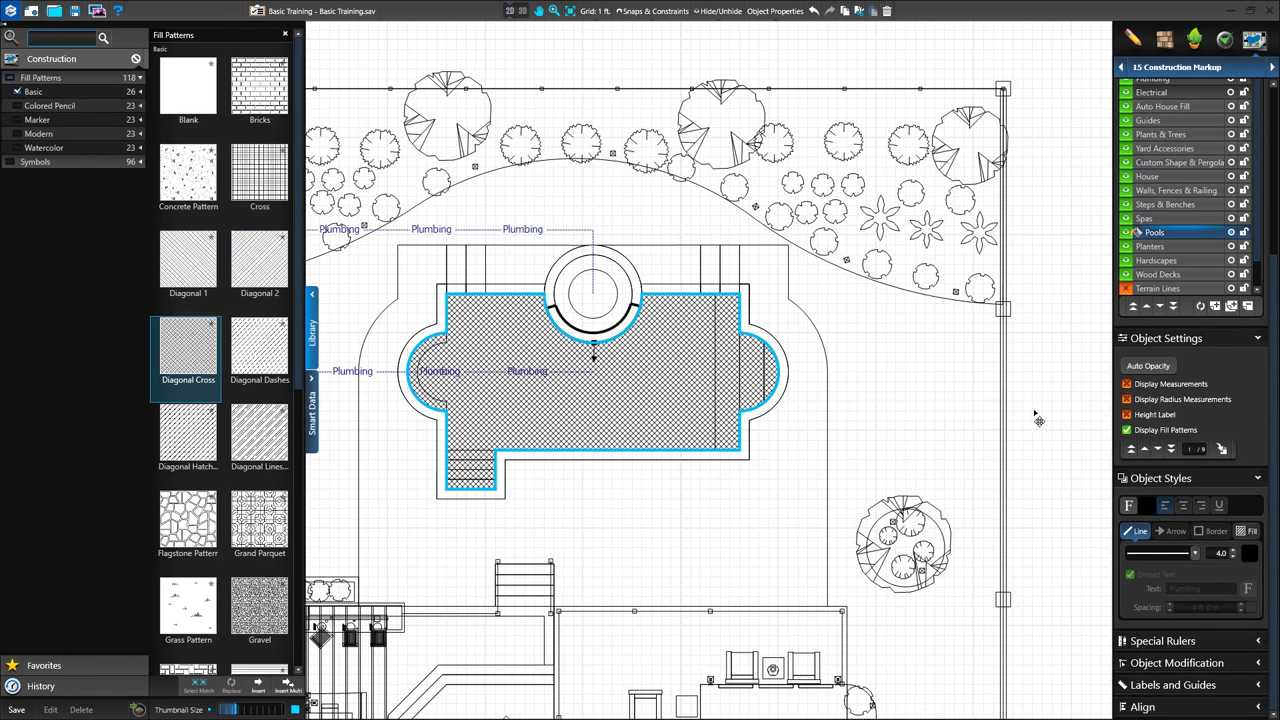
Step: Change the color of the pool's fill pattern to a light blue swatch
click(1251, 531)
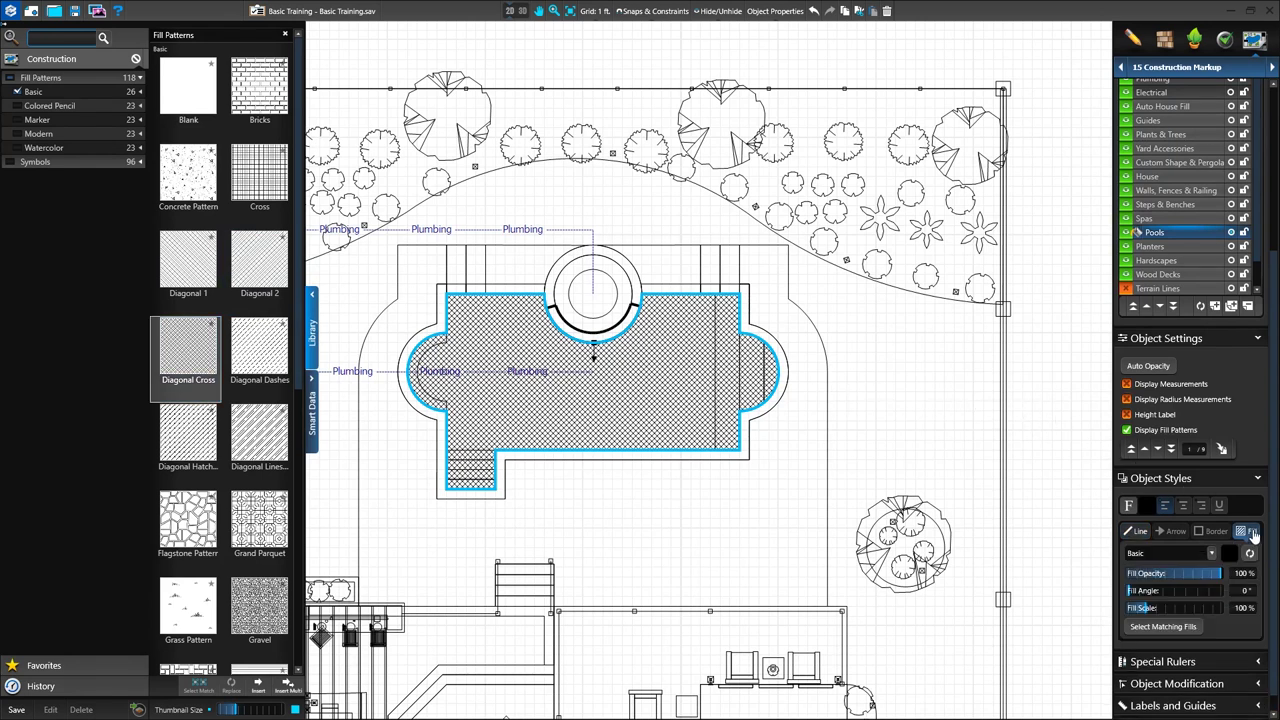
click(1231, 556)
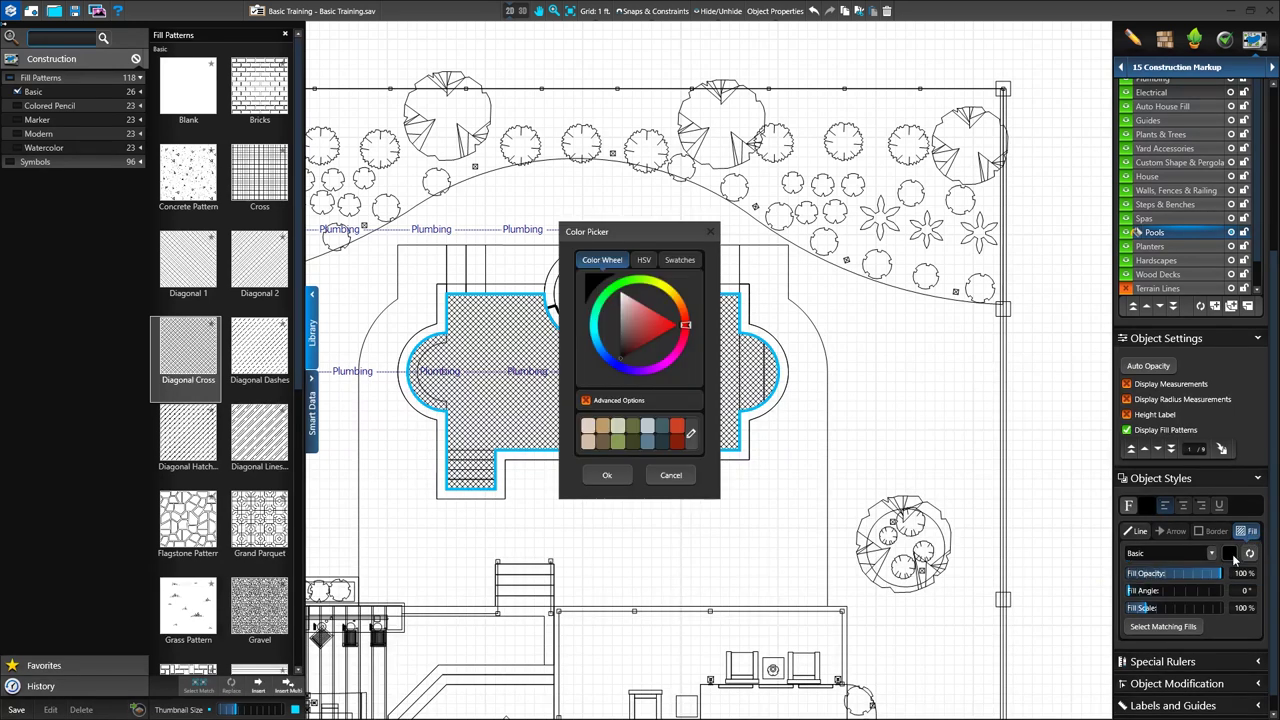
click(606, 360)
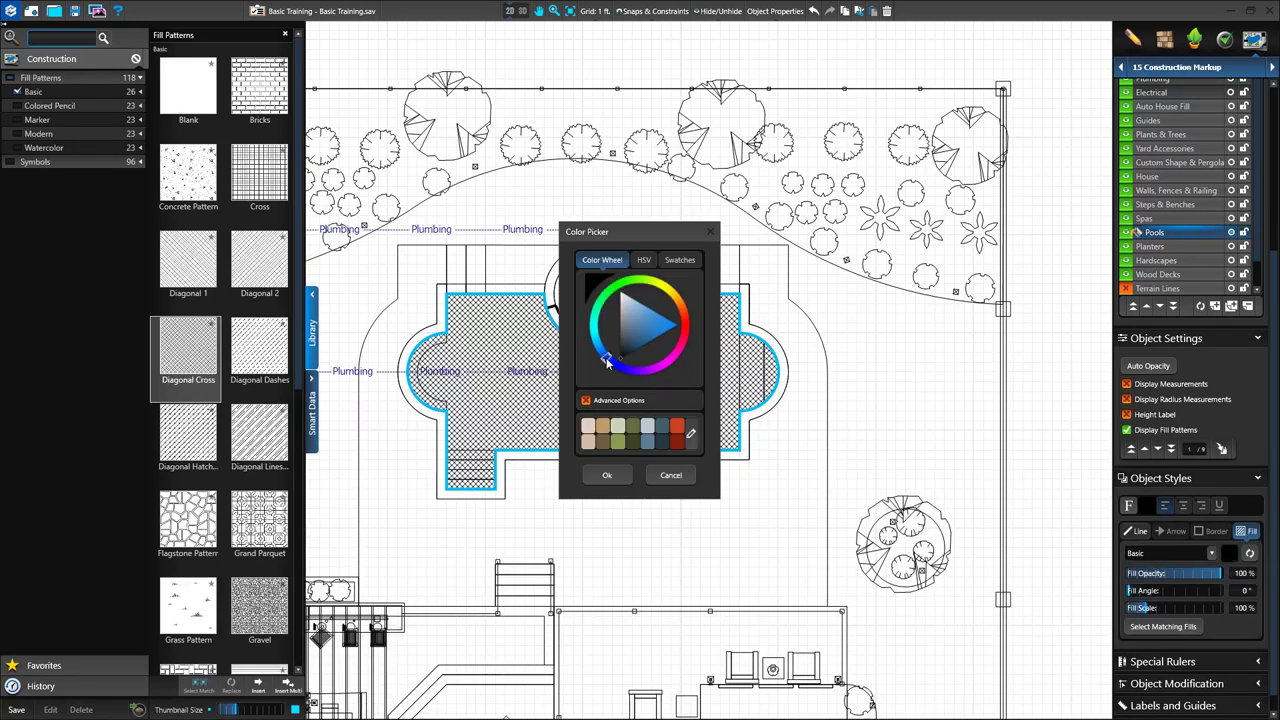
drag(633, 340, 660, 323)
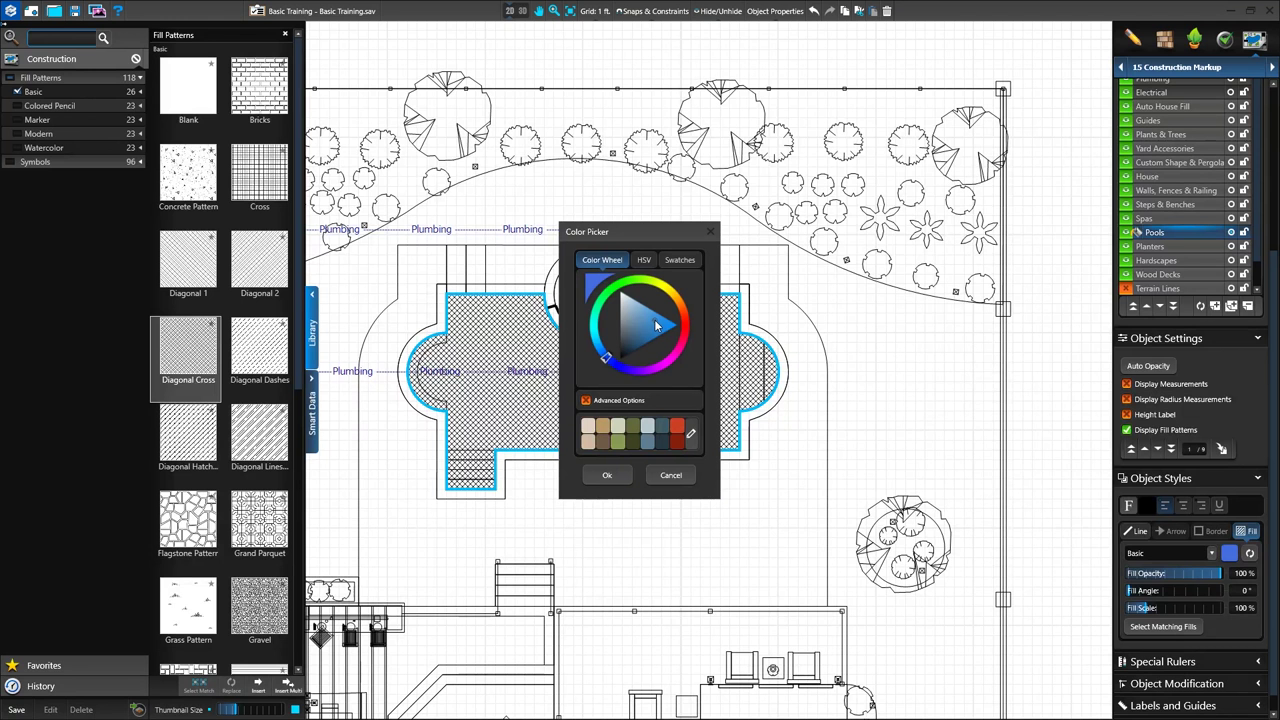
click(680, 262)
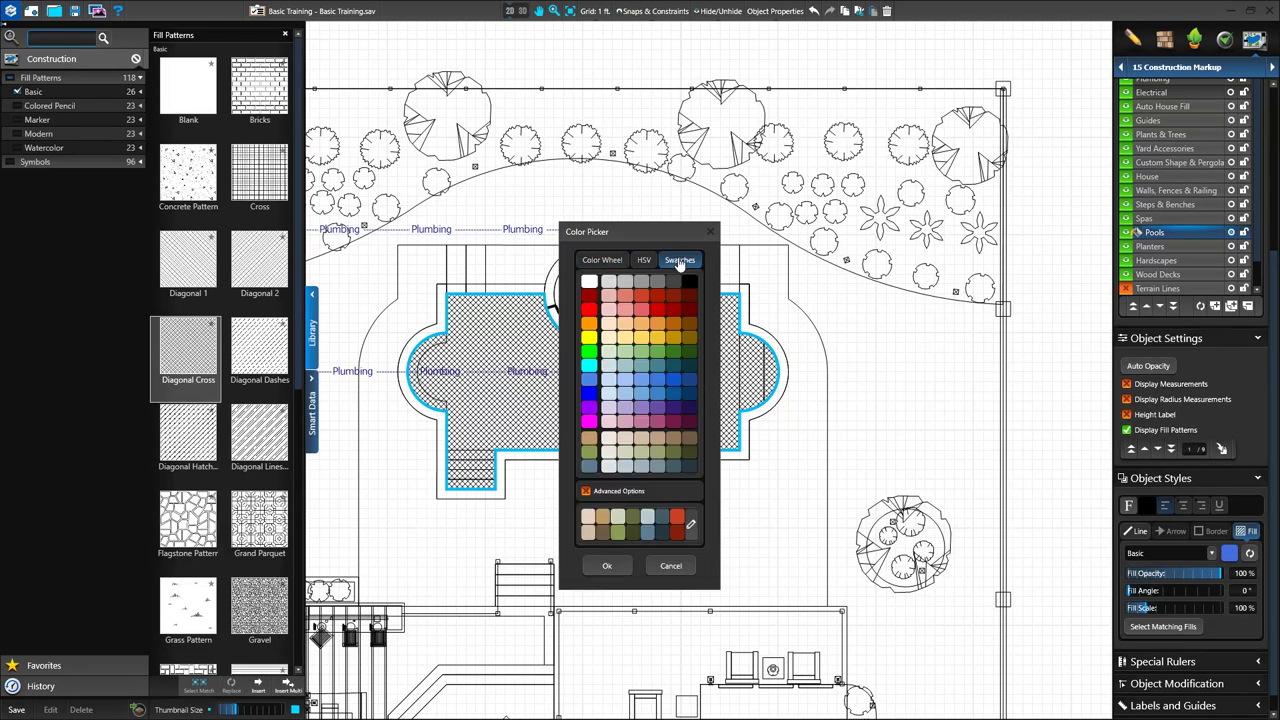
click(641, 385)
click(643, 398)
click(609, 567)
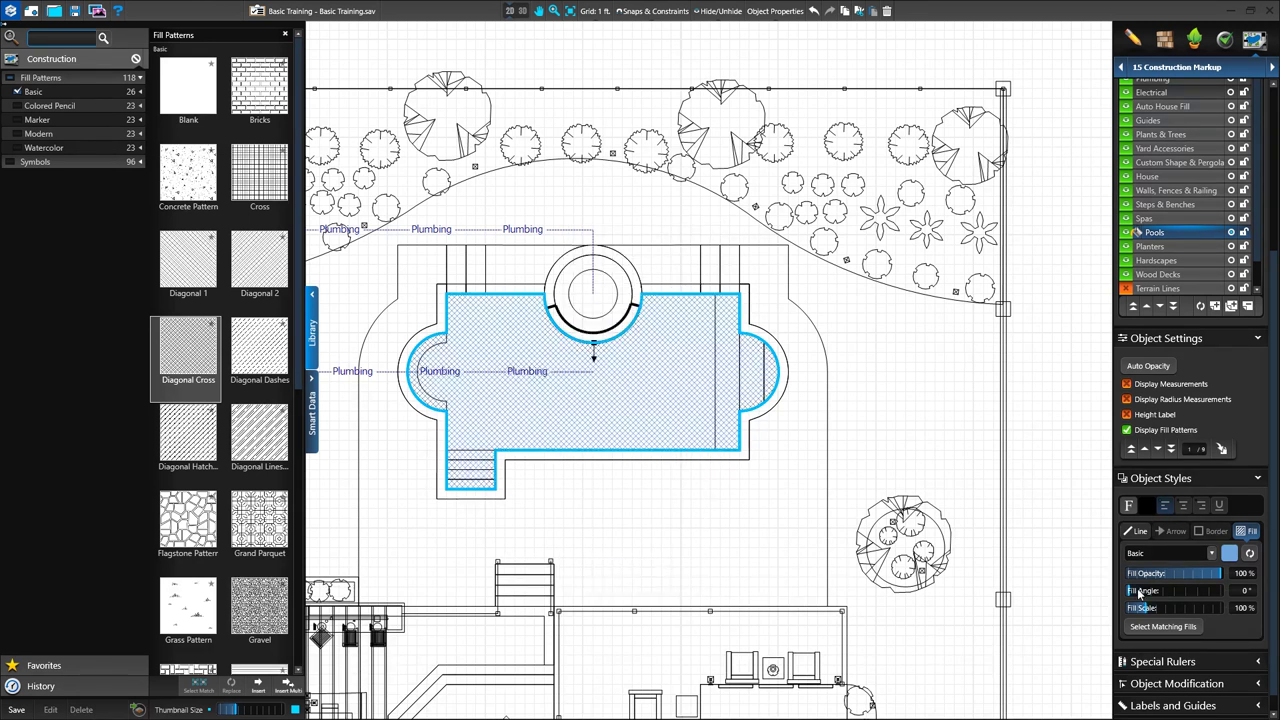
Step: Try a 42% fill opacity and a rotated pattern angle on the pool, restoring opacity to 100% and angle to 0°
drag(1219, 578, 1164, 578)
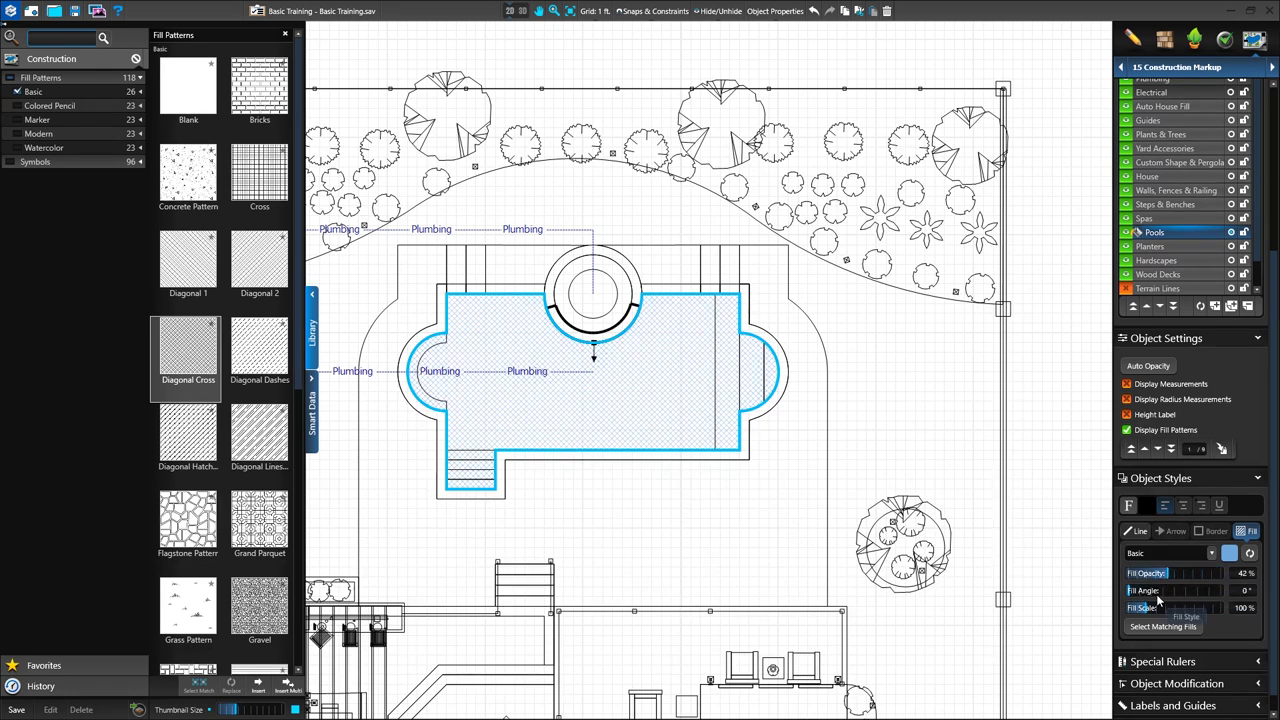
click(1176, 589)
drag(1177, 592, 1130, 595)
drag(1207, 578, 1231, 582)
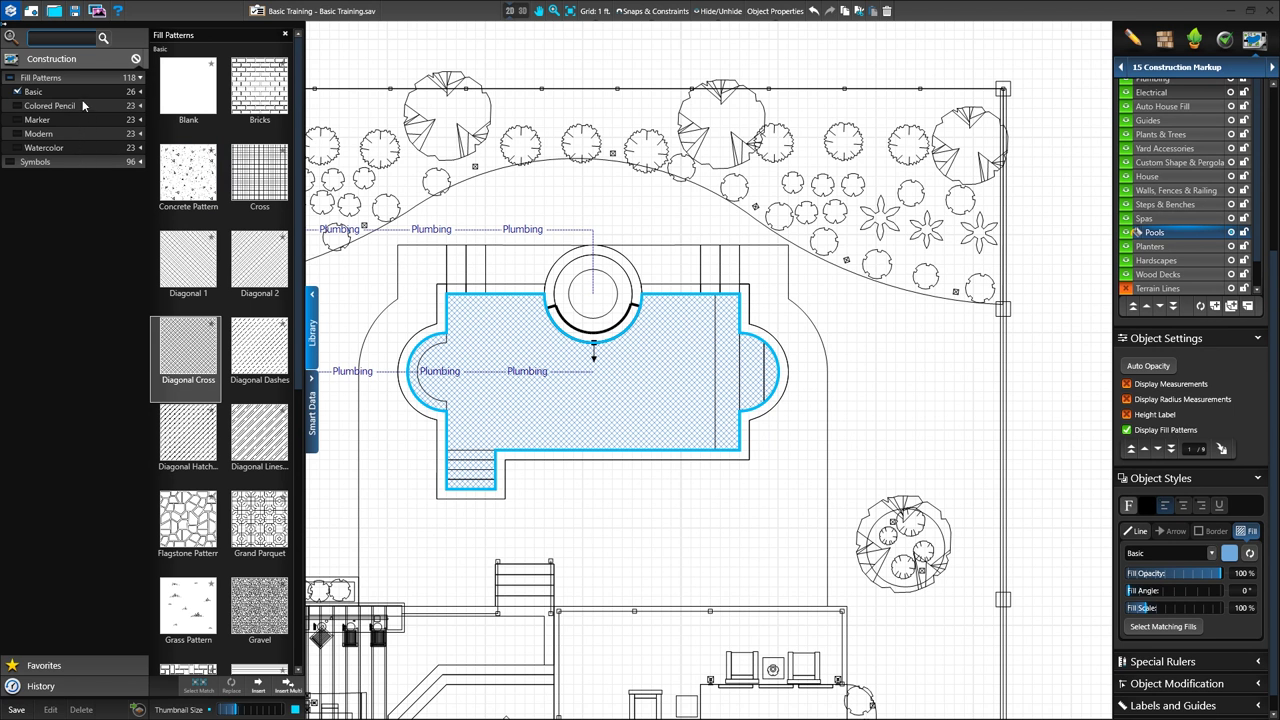
Step: Replace the library's Basic patterns with the Colored Pencil ones and apply the Water fill to the pool
click(17, 92)
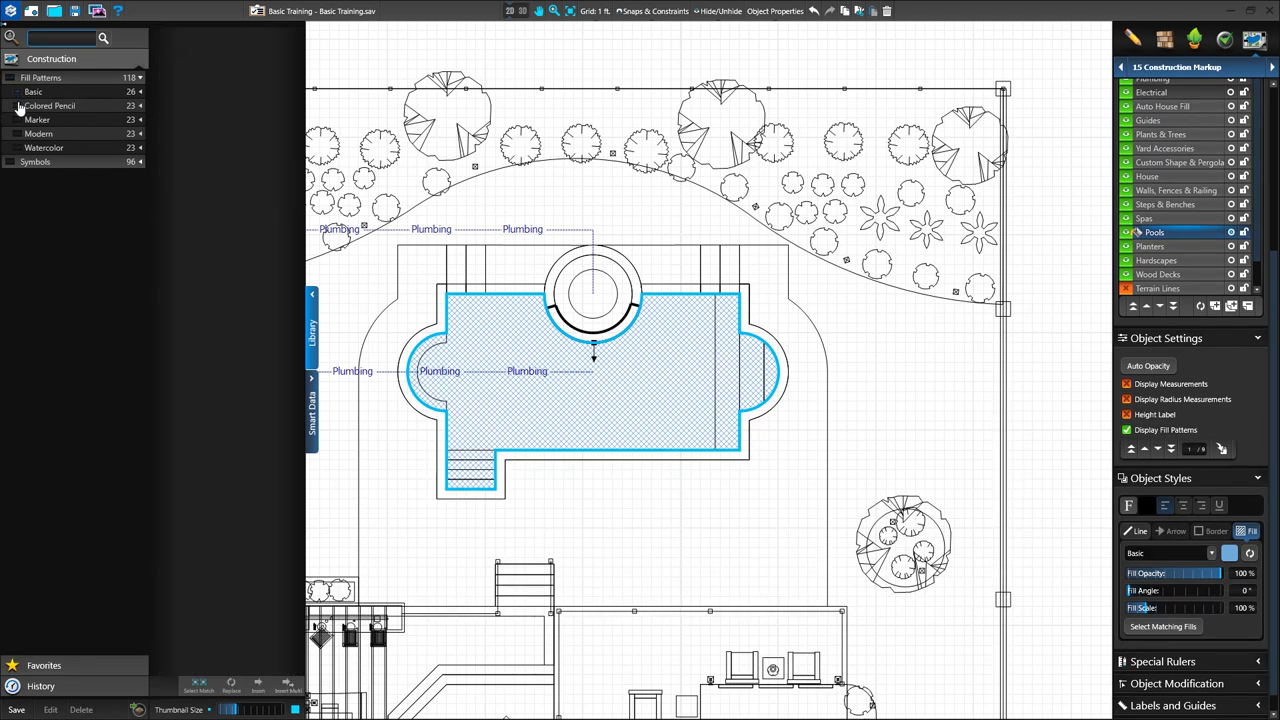
click(17, 106)
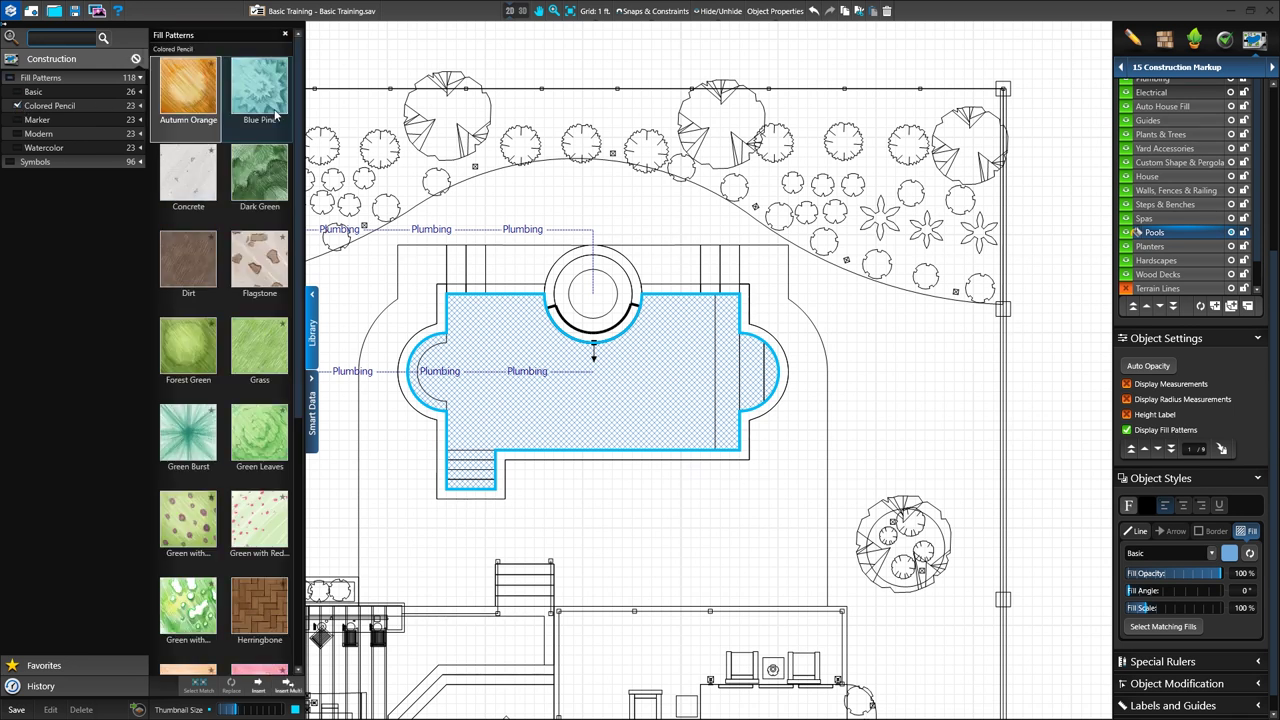
scroll(299, 218, down, 2)
scroll(299, 218, down, 3)
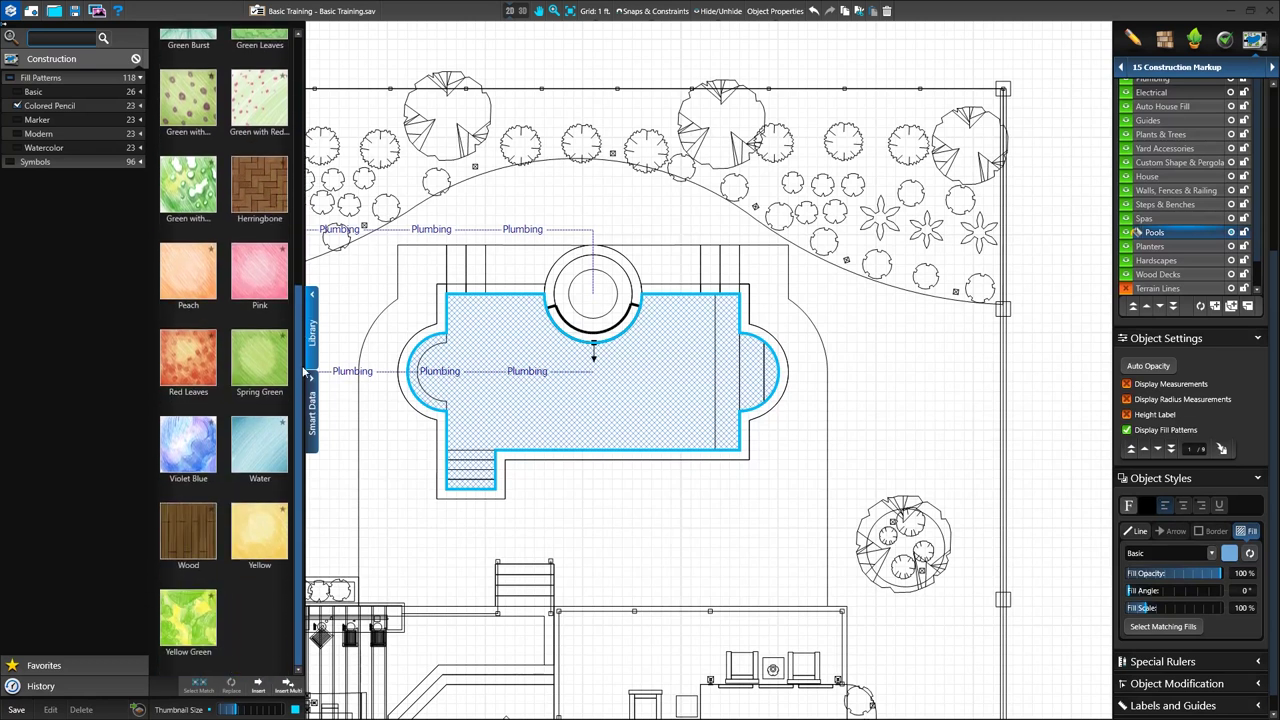
click(263, 446)
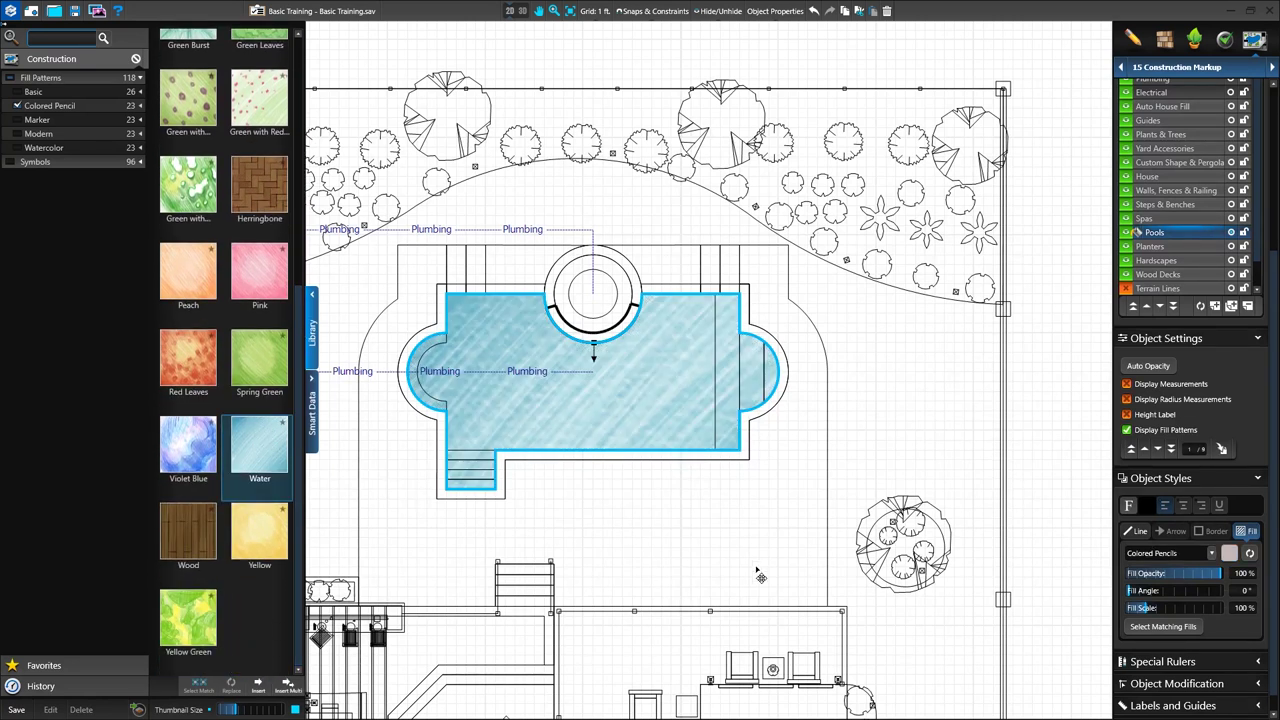
Step: Try the Watercolors, Markers and Modern fill styles on the pool and settle on Watercolors
click(1210, 555)
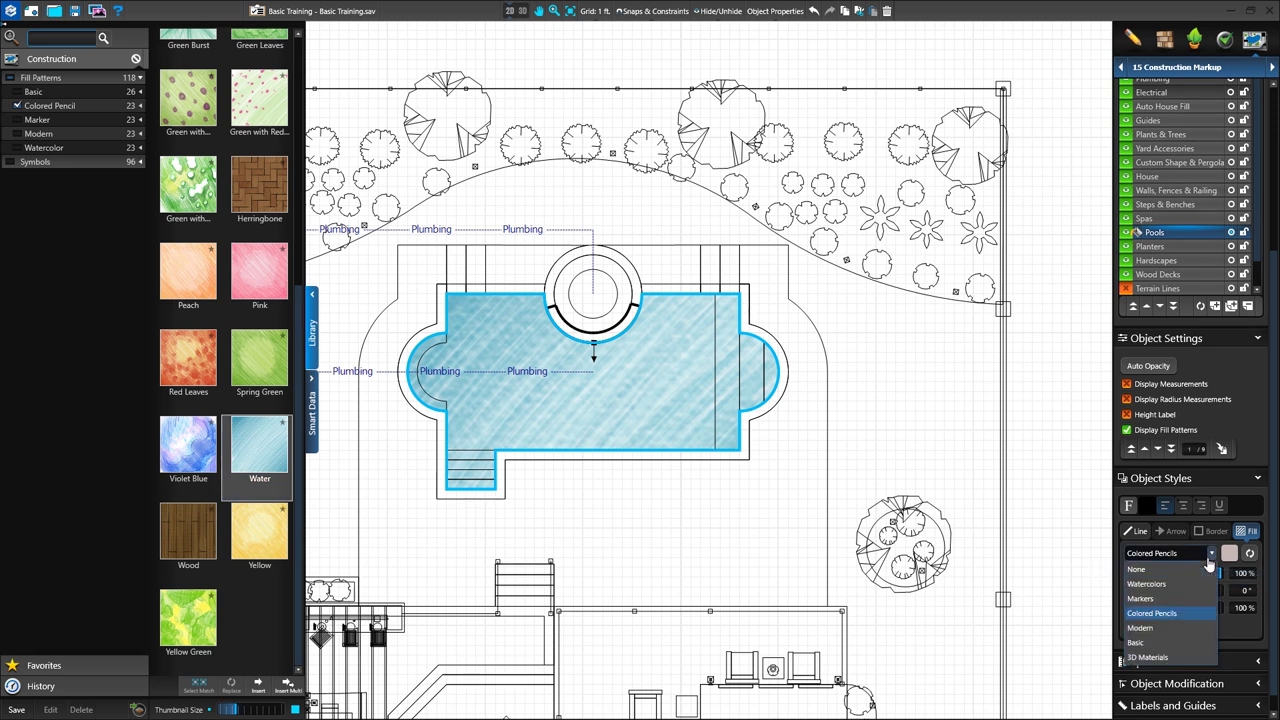
click(1166, 585)
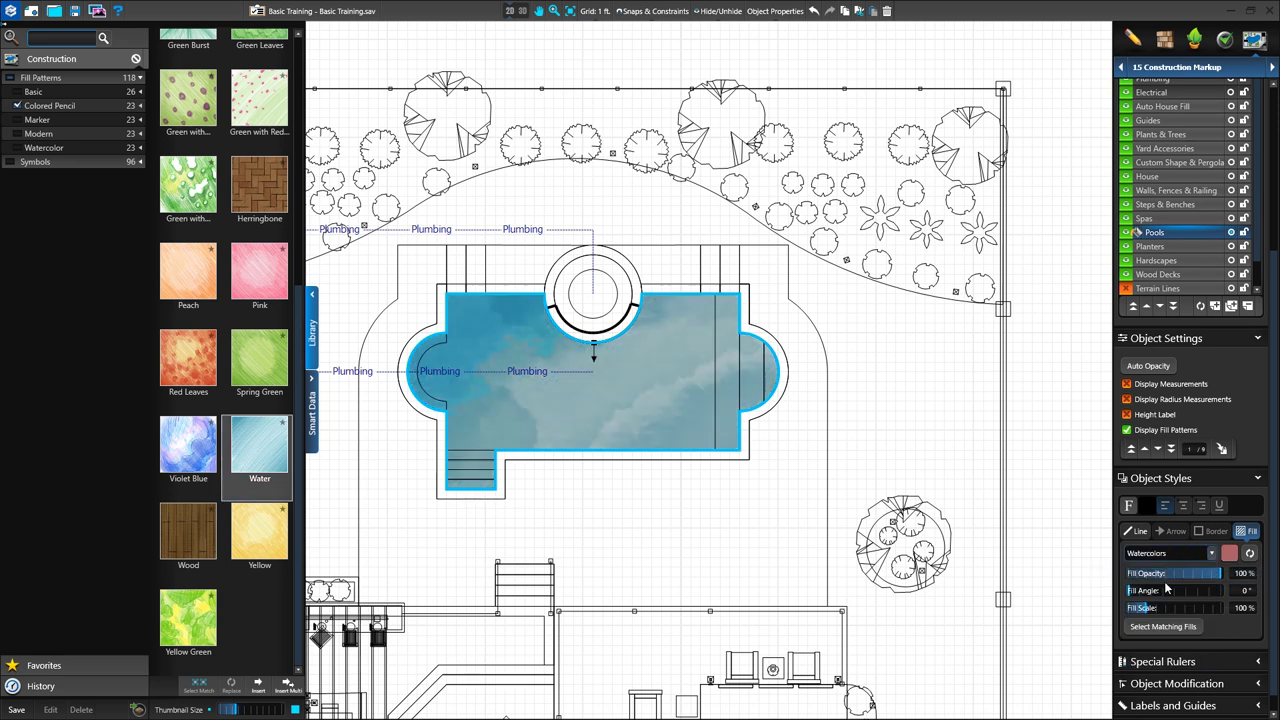
click(1166, 553)
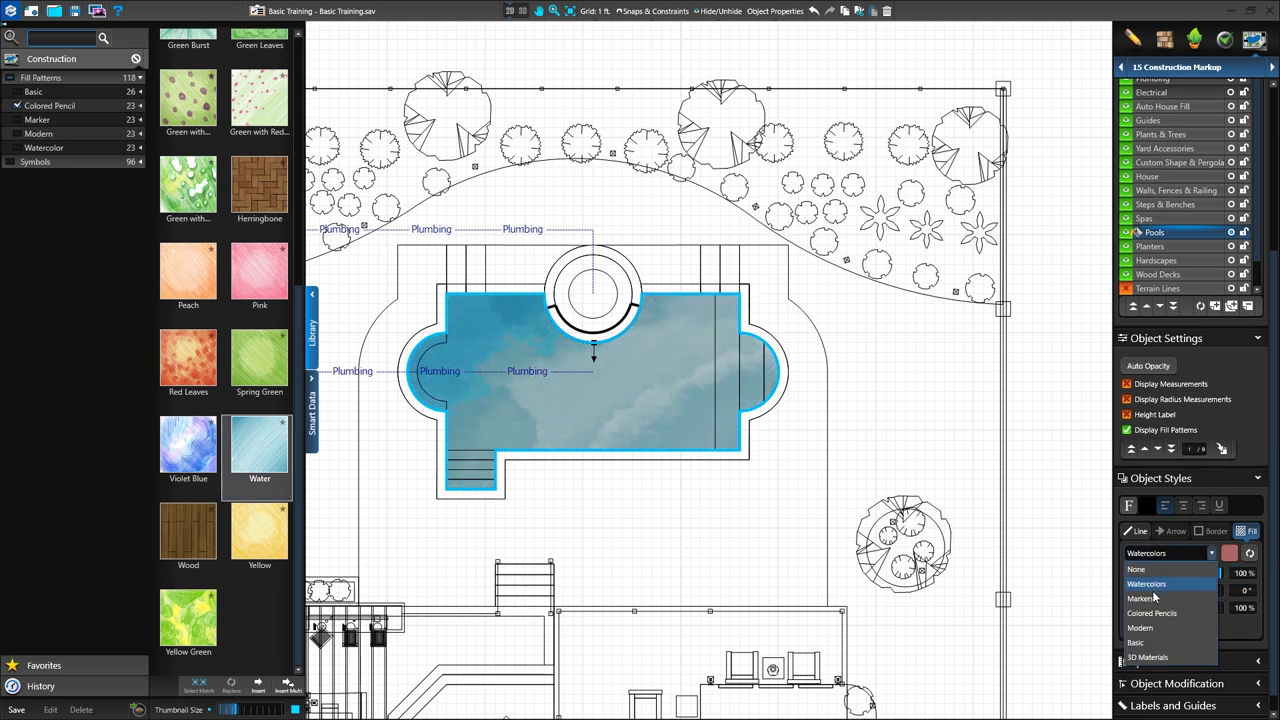
click(1153, 599)
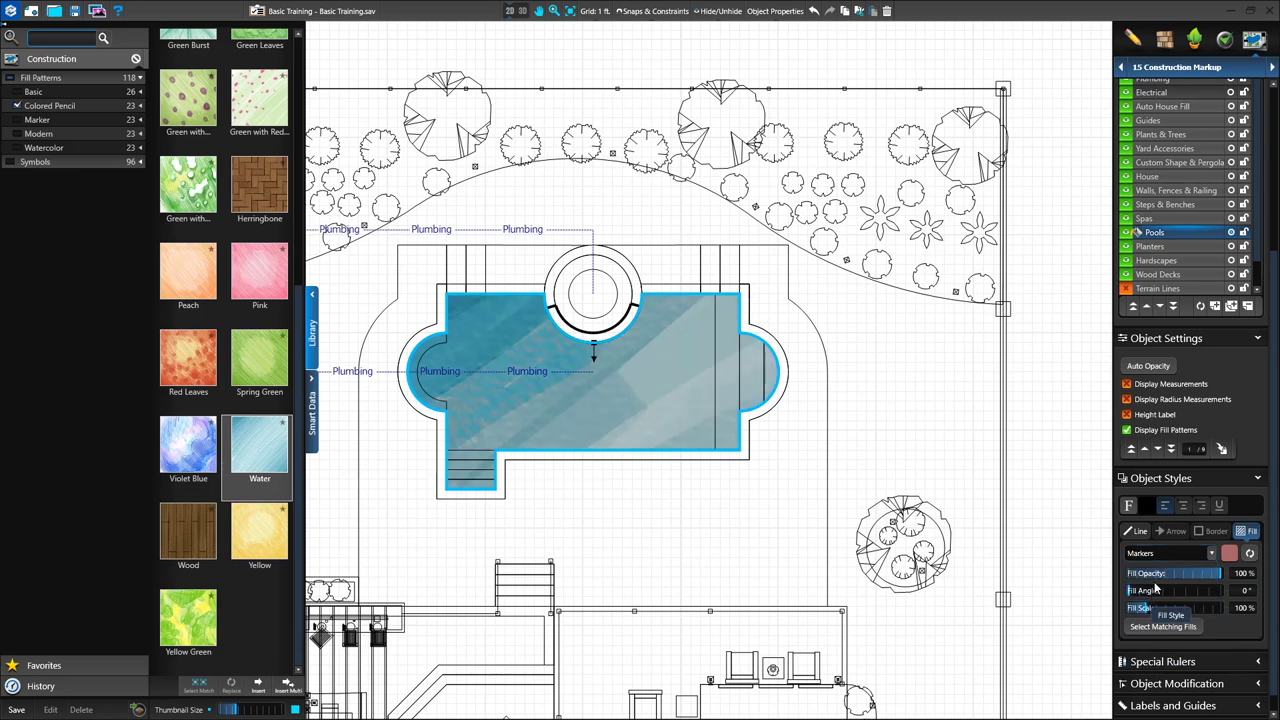
click(1158, 556)
click(1152, 627)
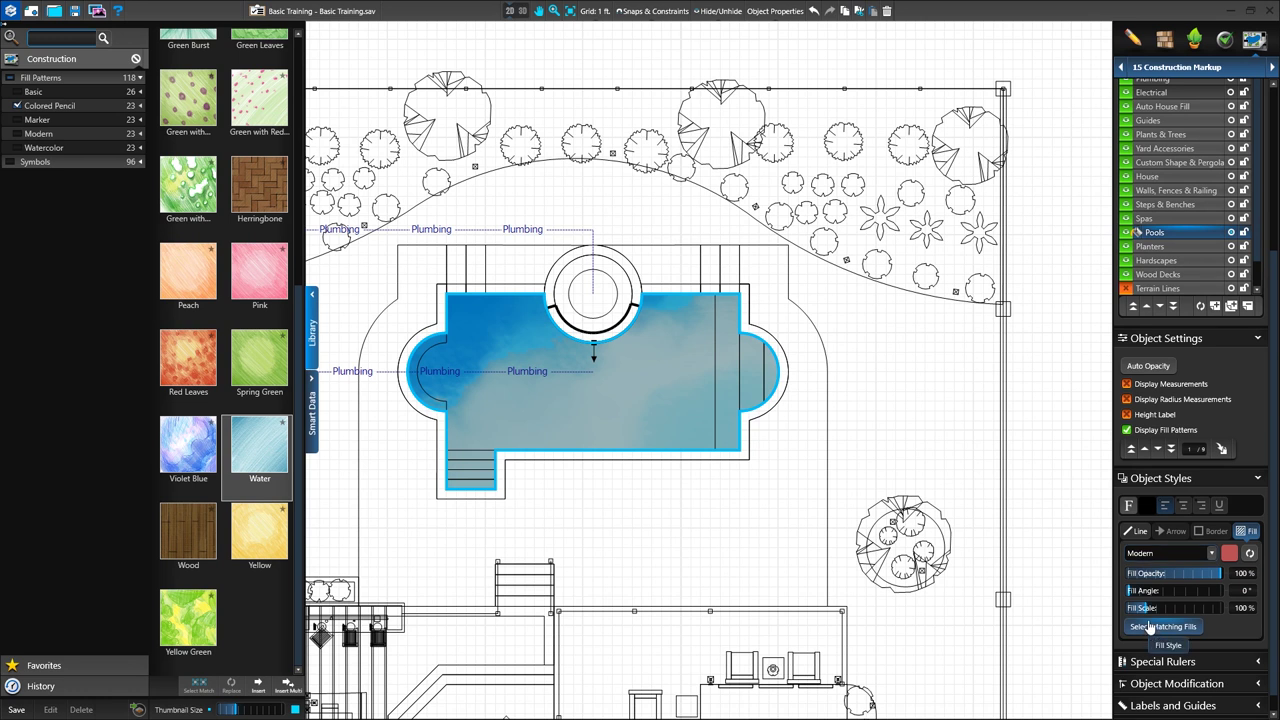
click(1155, 554)
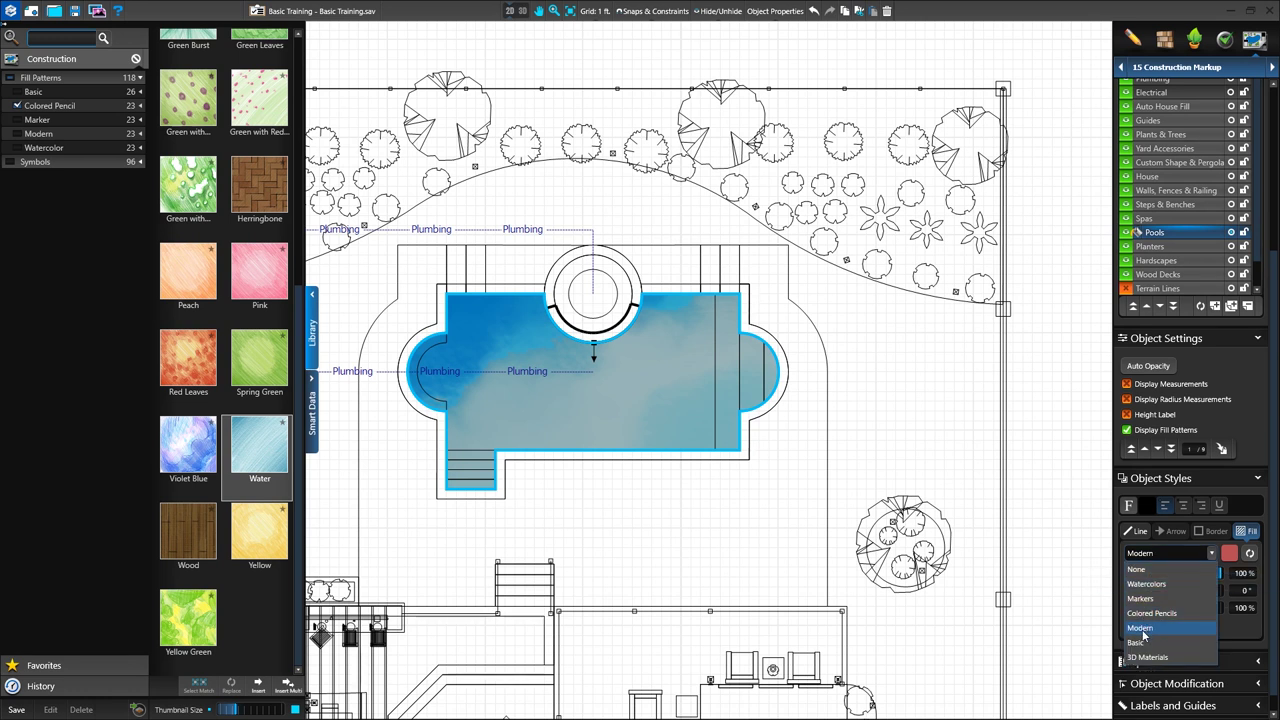
click(1147, 584)
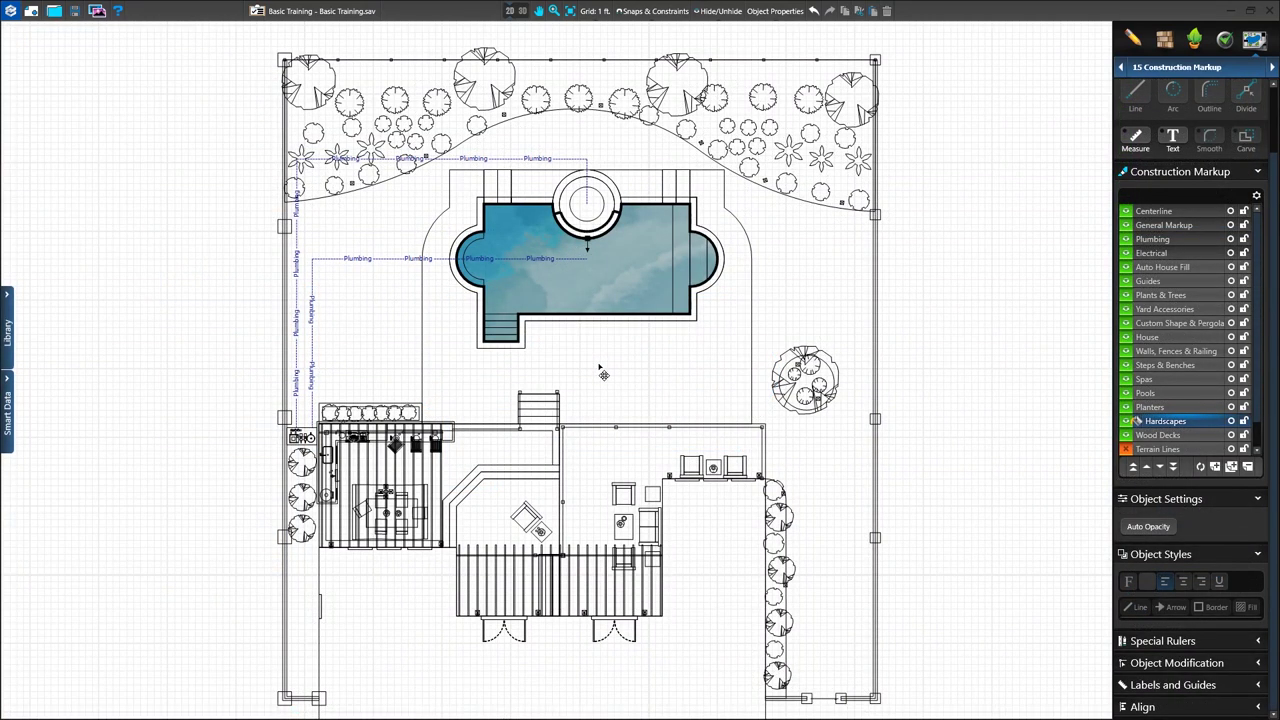
click(1167, 381)
click(1165, 393)
click(1167, 421)
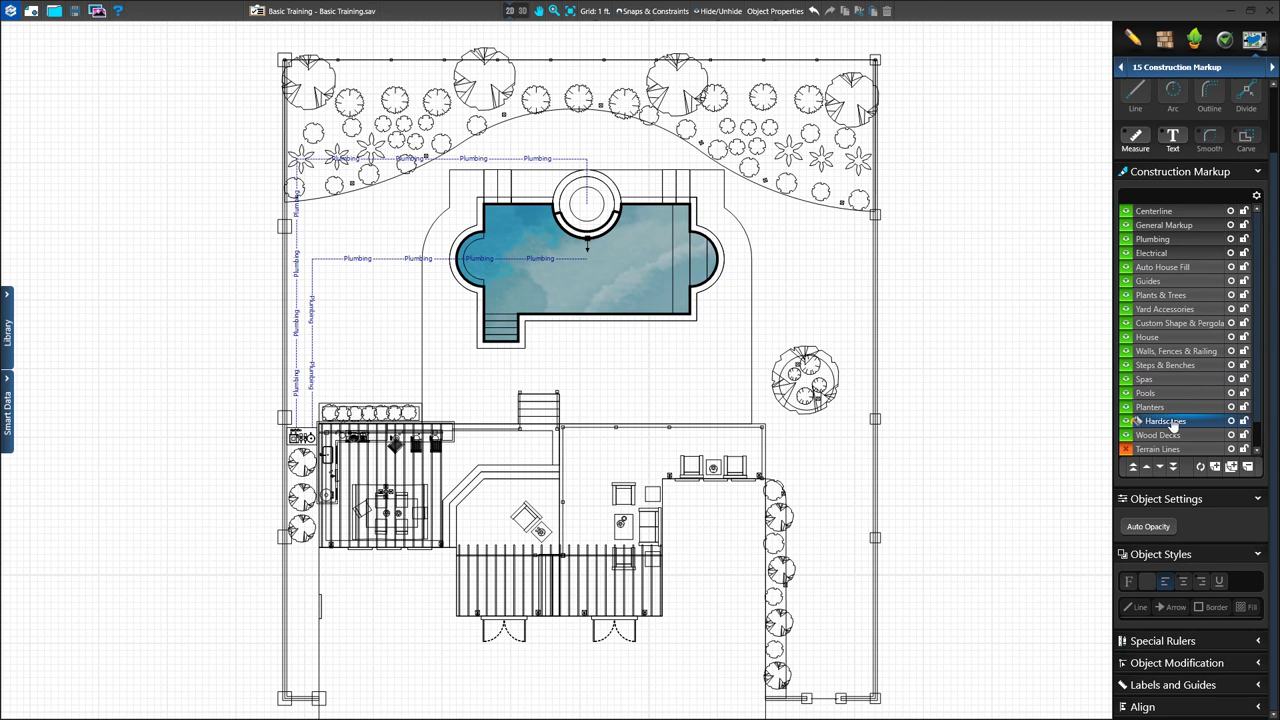
Step: Select all objects on the Hardscapes layer and try the 3D Materials fill style on them
click(1231, 424)
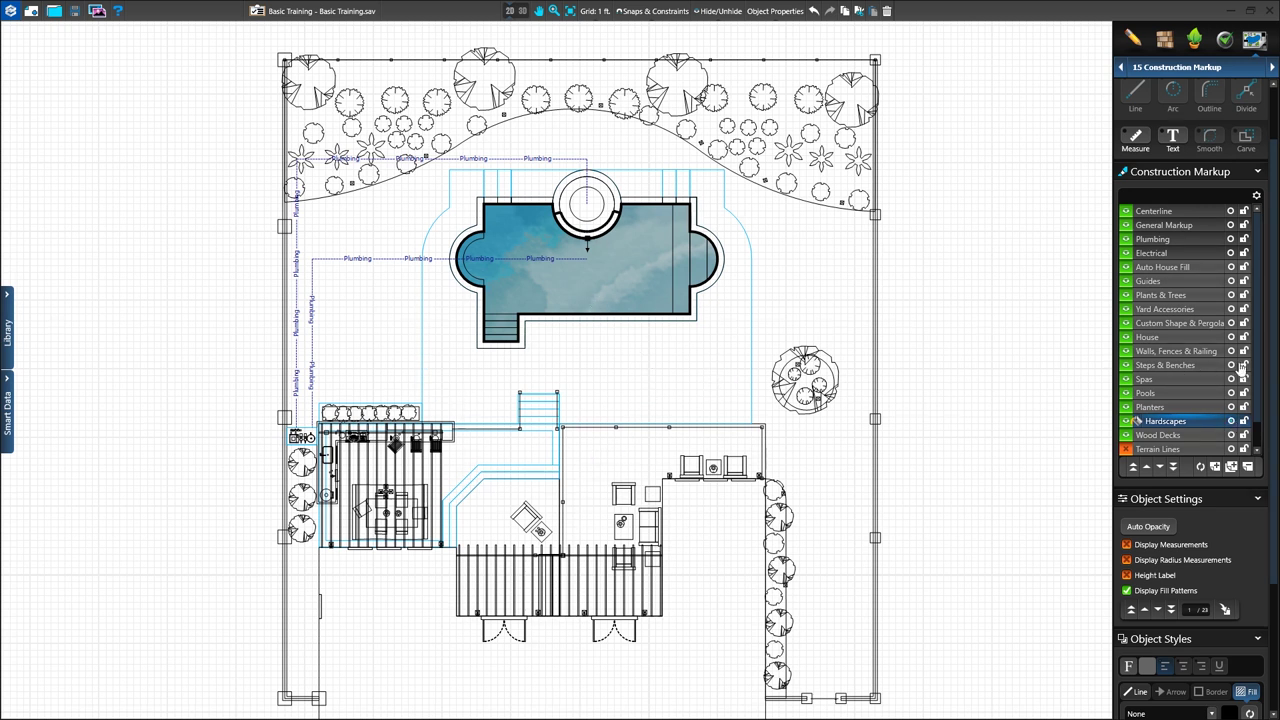
scroll(1276, 440, down, 3)
scroll(1276, 440, down, 3)
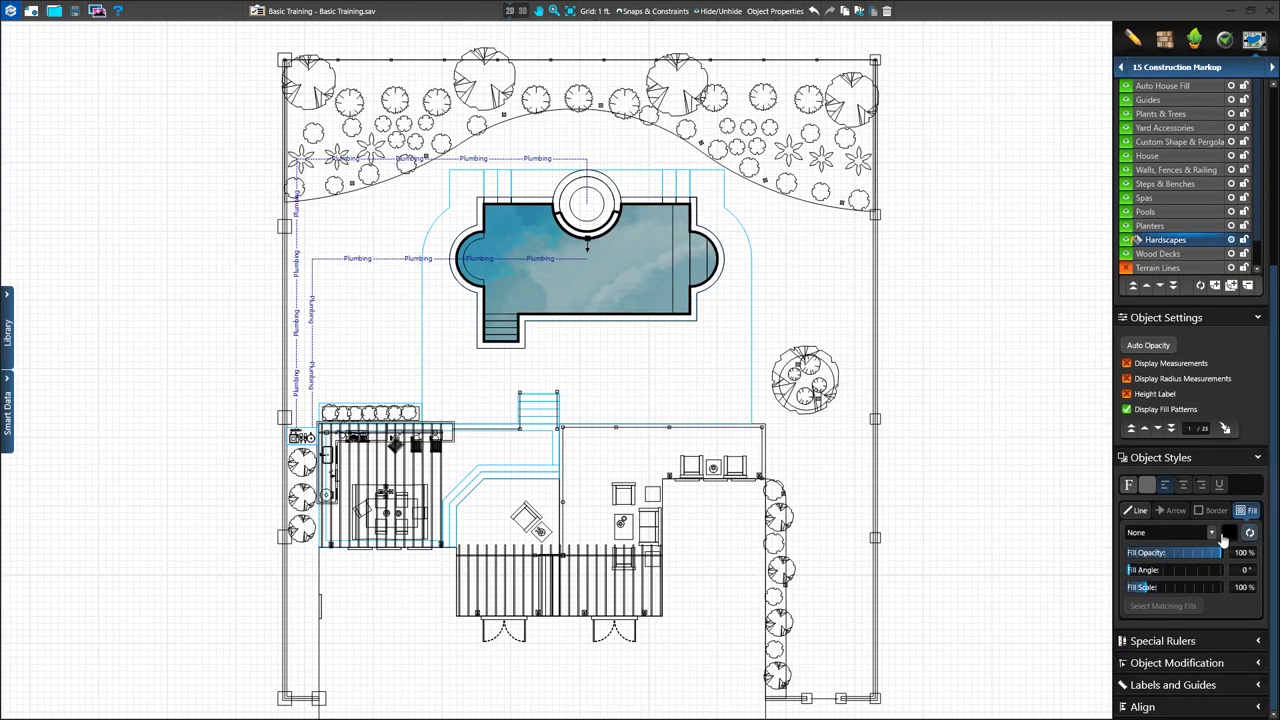
click(1180, 537)
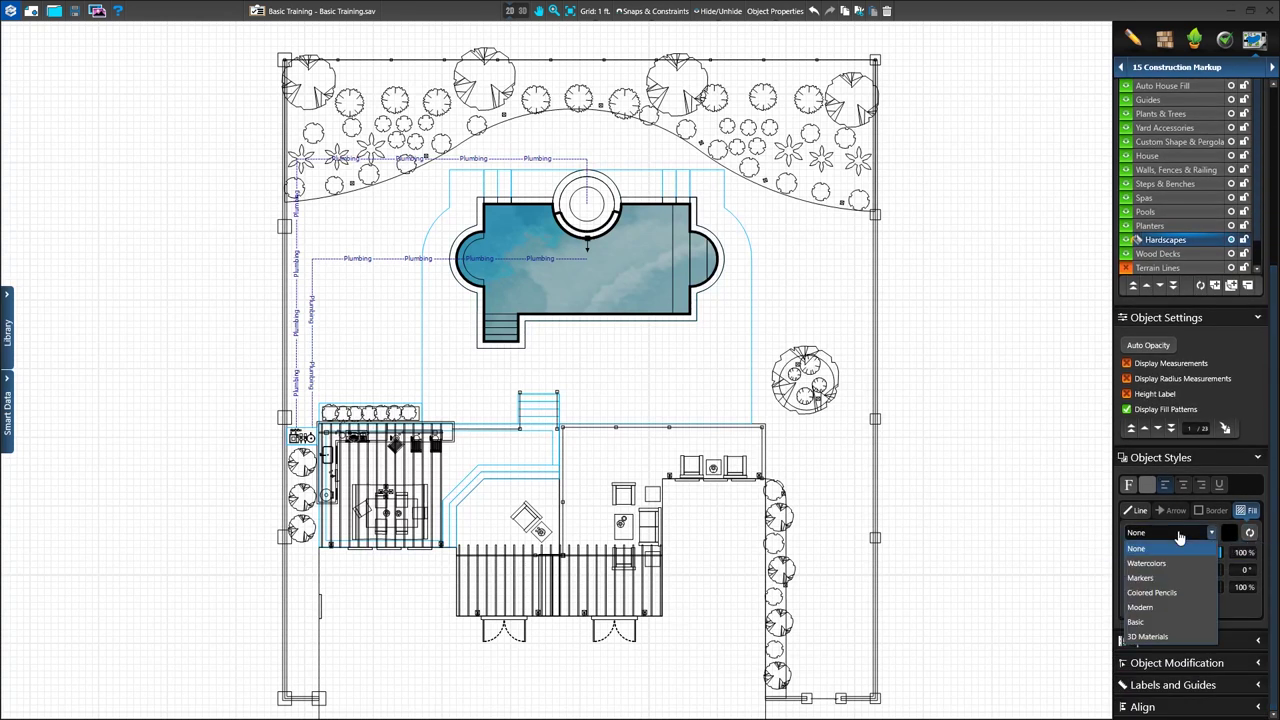
click(1147, 636)
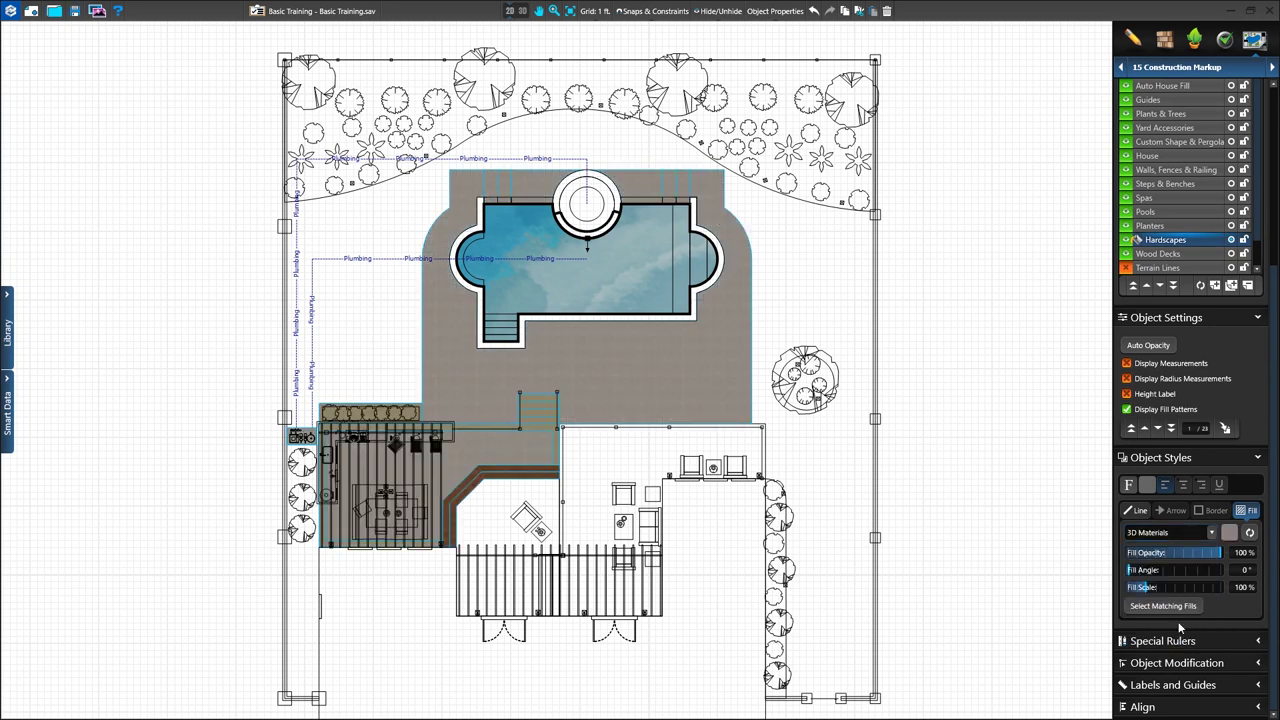
click(1169, 533)
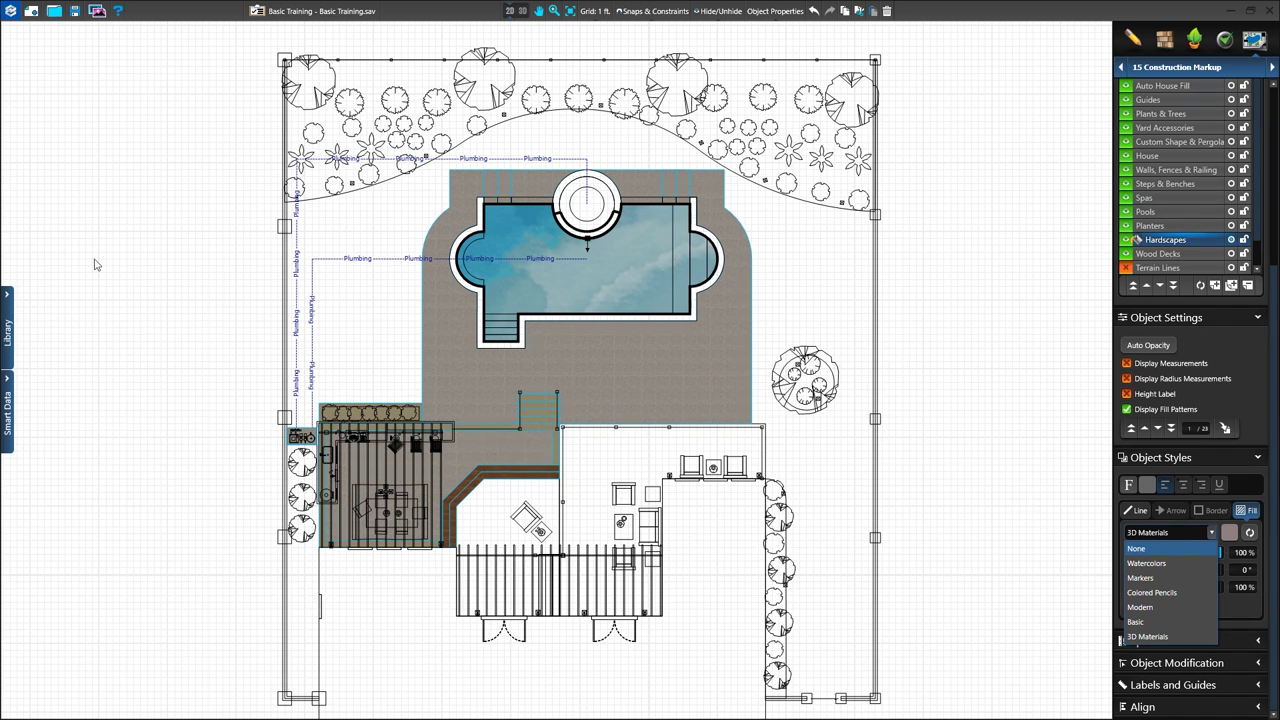
Step: Apply the Blank fill pattern from the library's Basic set to all selected hardscapes
click(5, 297)
click(5, 297)
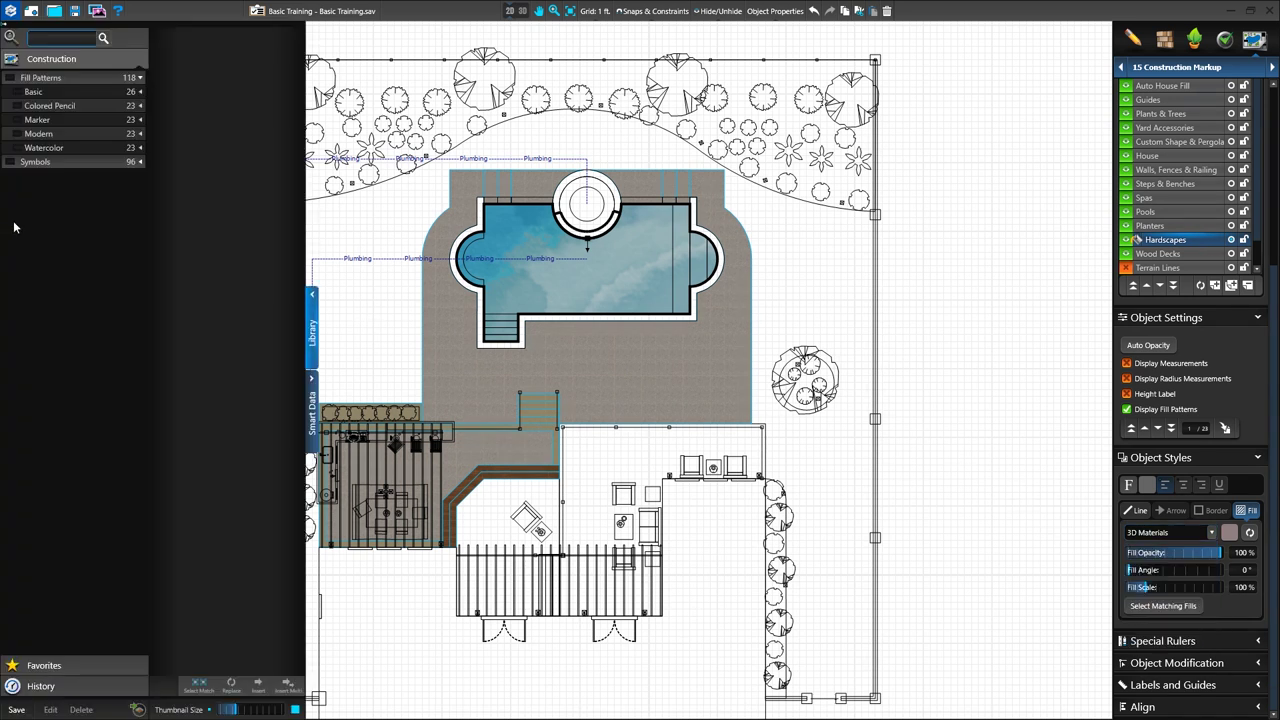
click(26, 93)
click(191, 90)
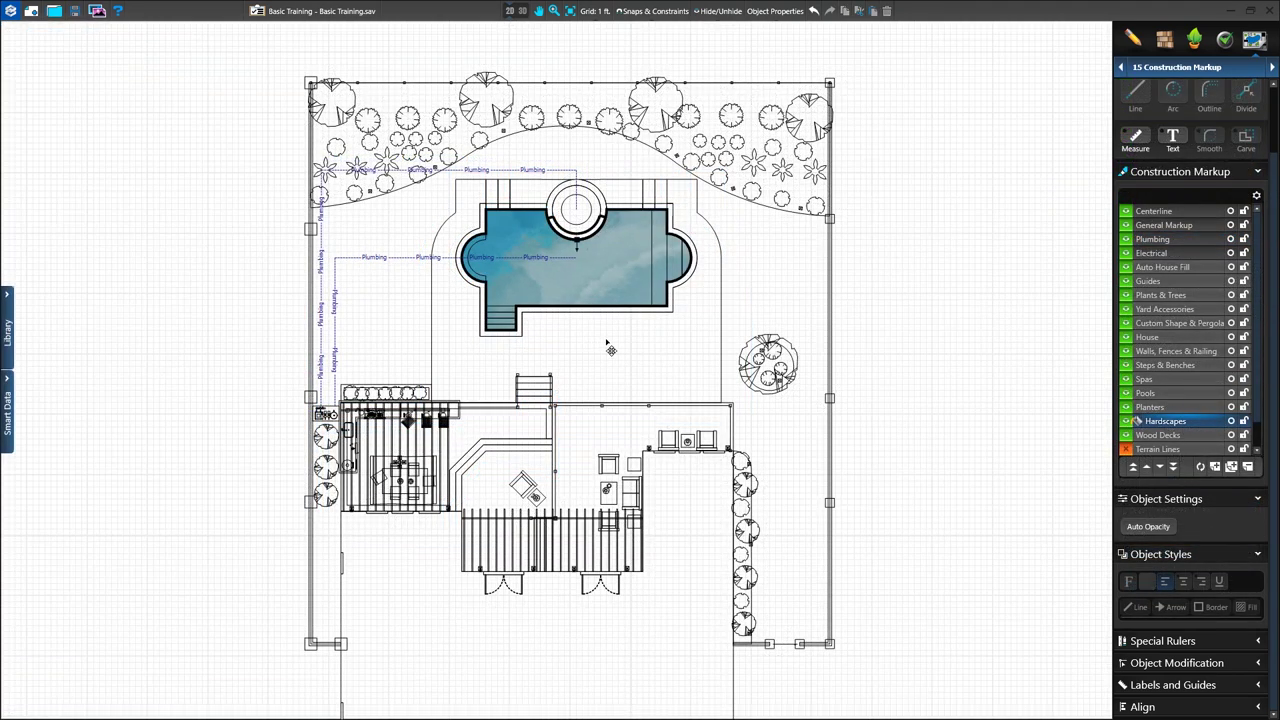
Step: Fill the small shrub at the planting bed's right end by the fence with the Colored Pencil Green Leaves pattern
click(812, 204)
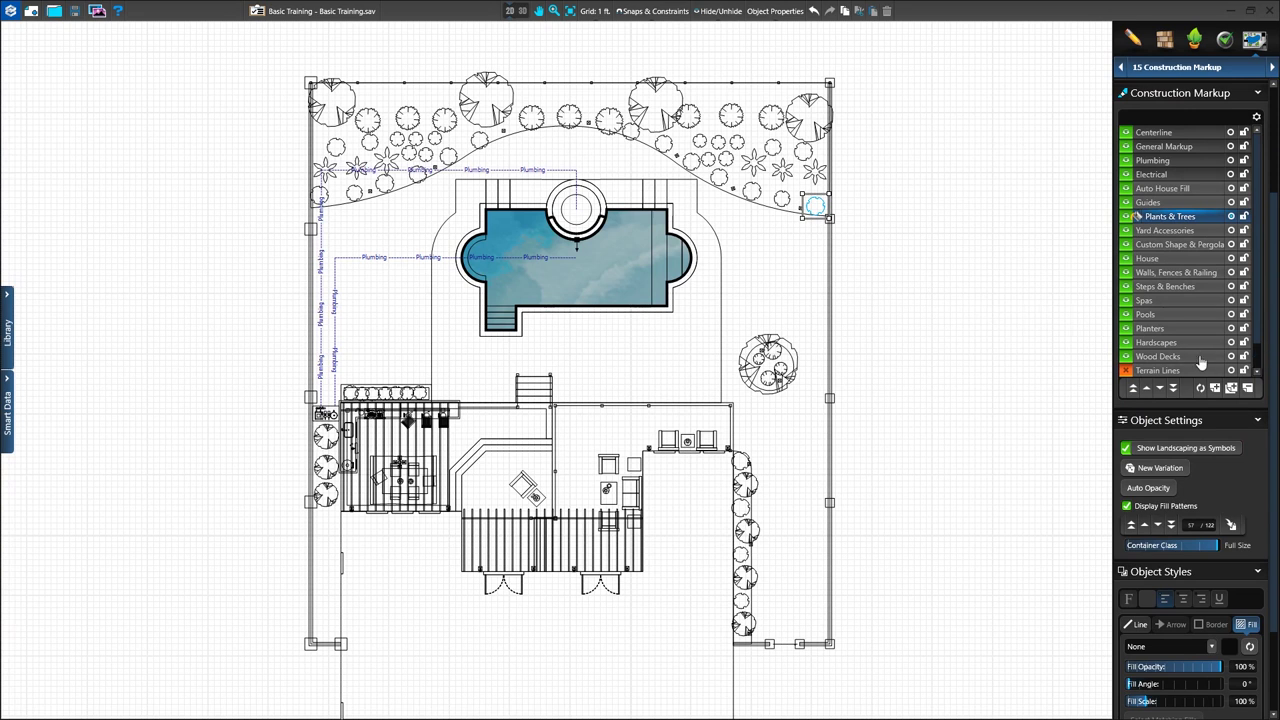
click(6, 321)
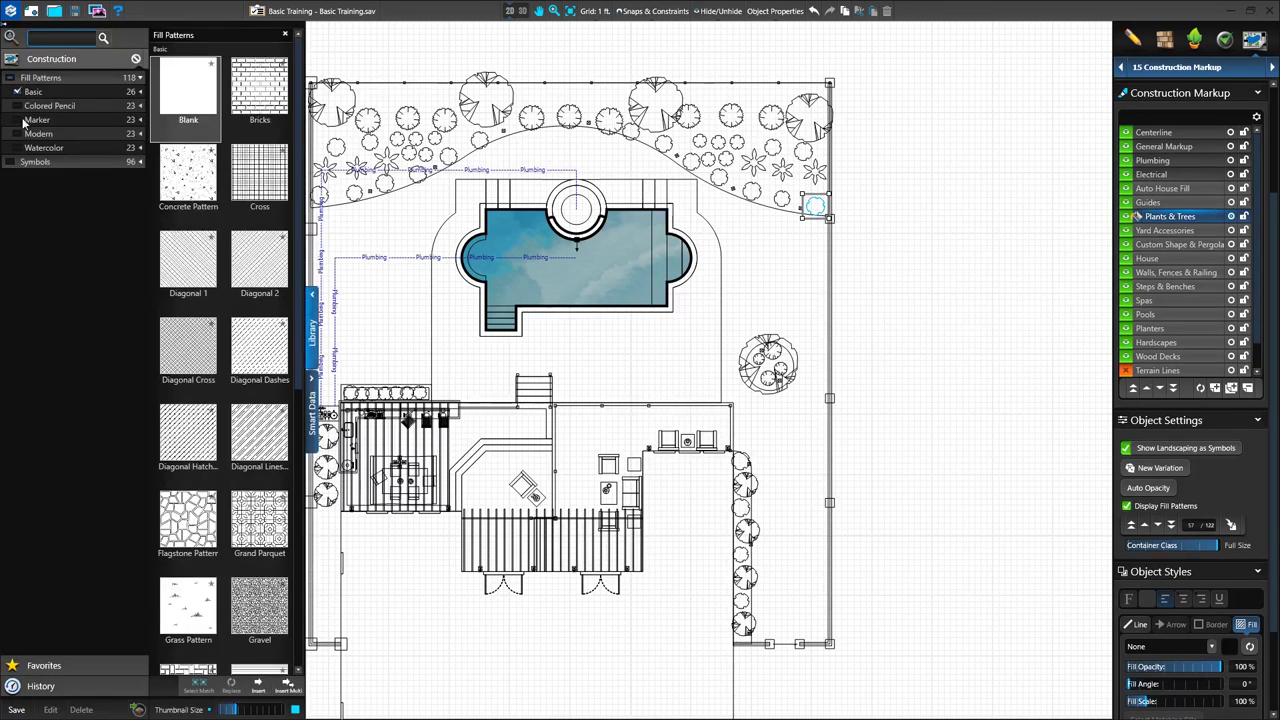
click(20, 105)
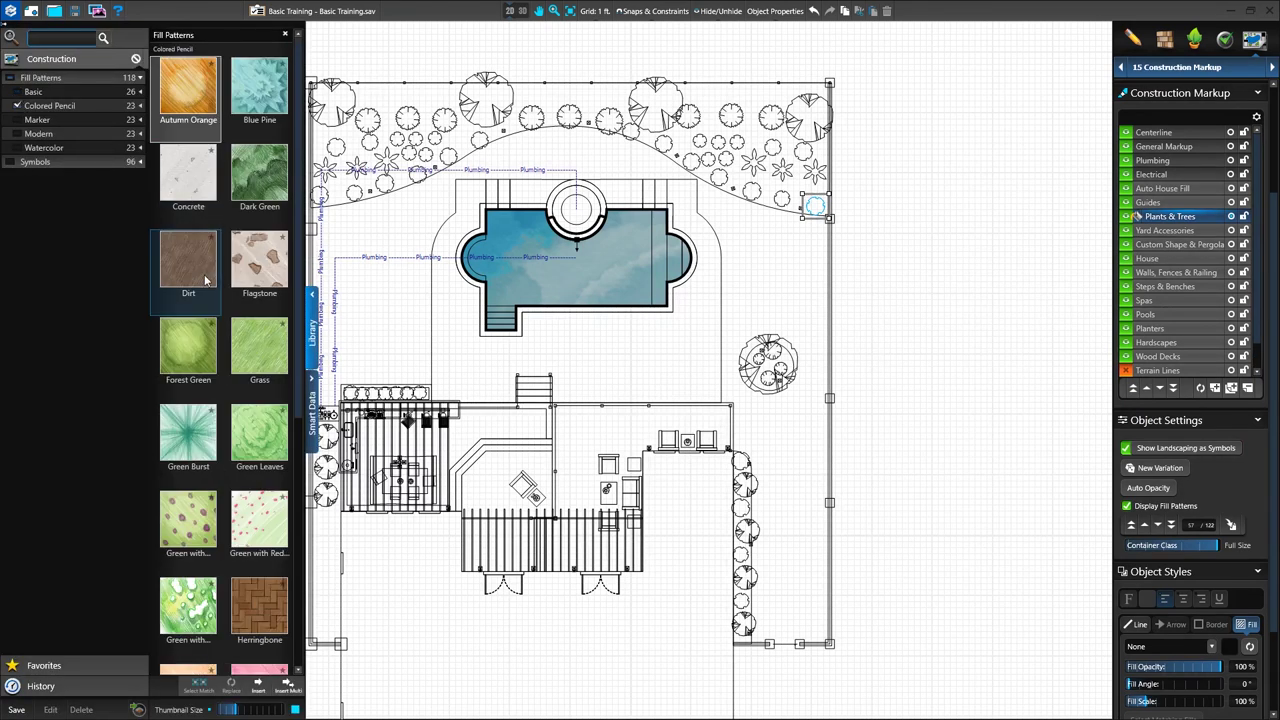
click(256, 432)
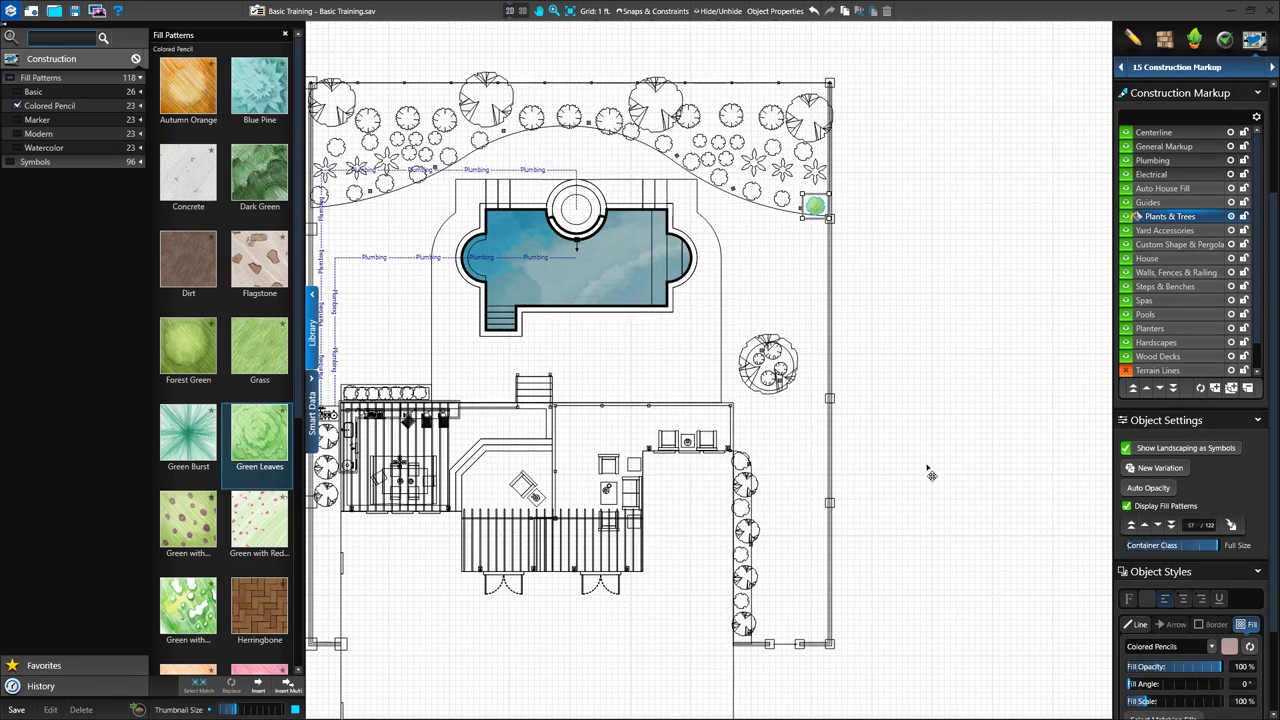
Step: Select all plants matching the filled shrub and apply the Green Leaves pattern to them
scroll(1250, 510, down, 3)
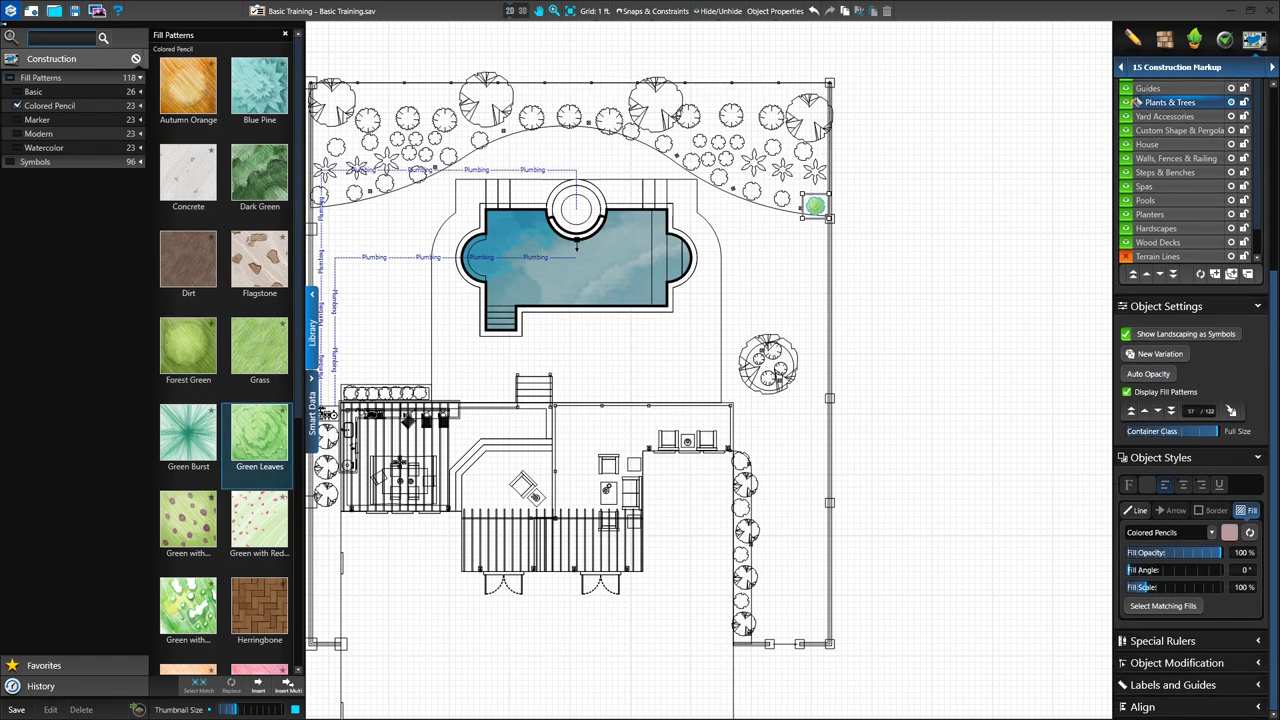
click(1176, 663)
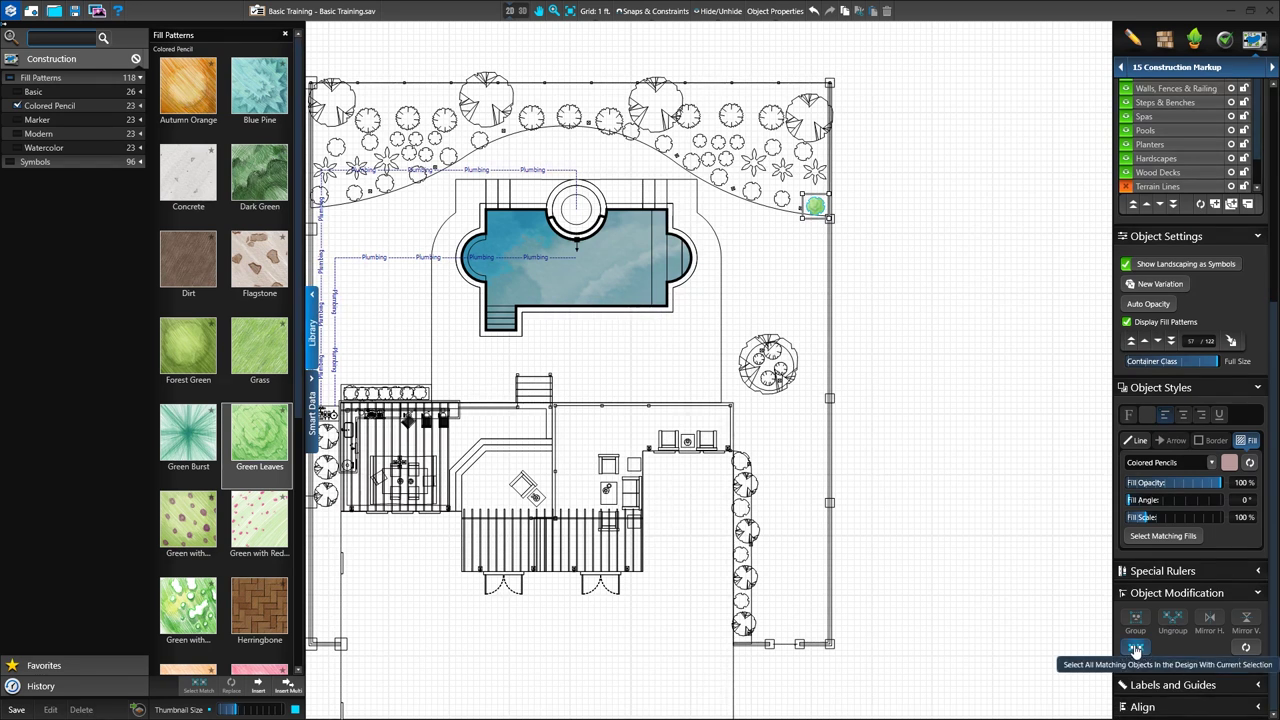
click(1135, 650)
middle_drag(789, 404, 853, 408)
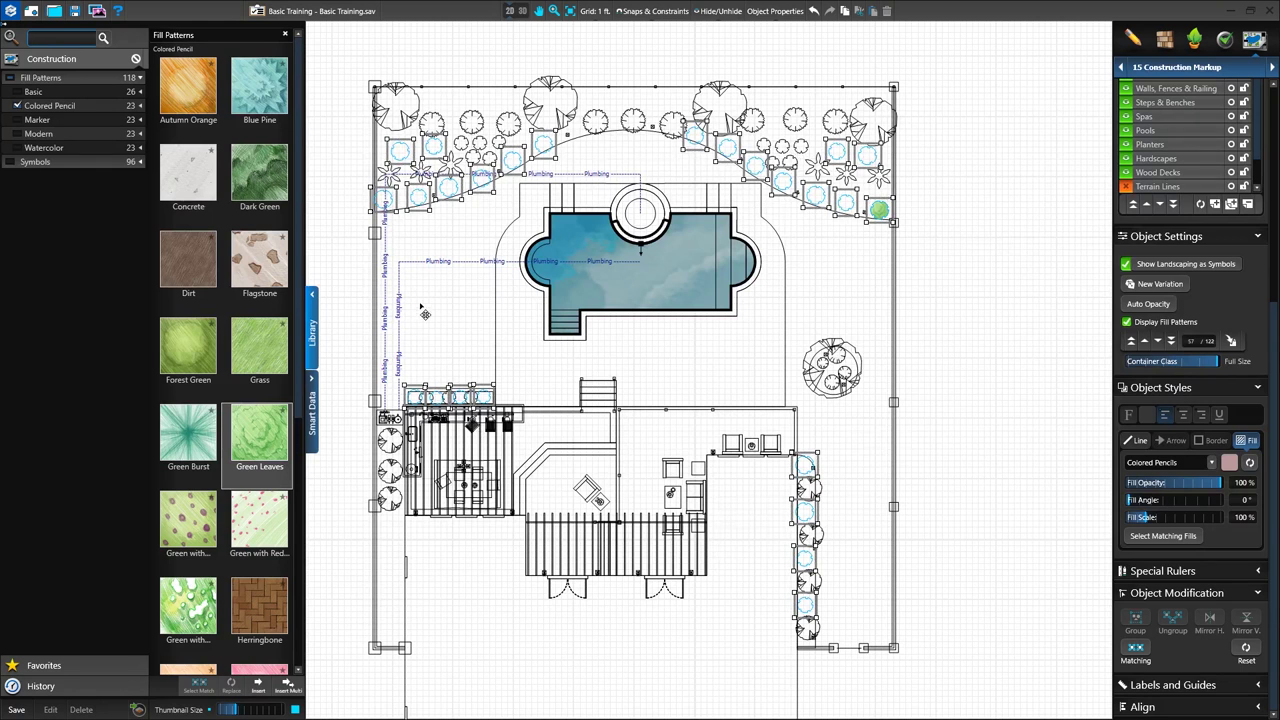
click(261, 432)
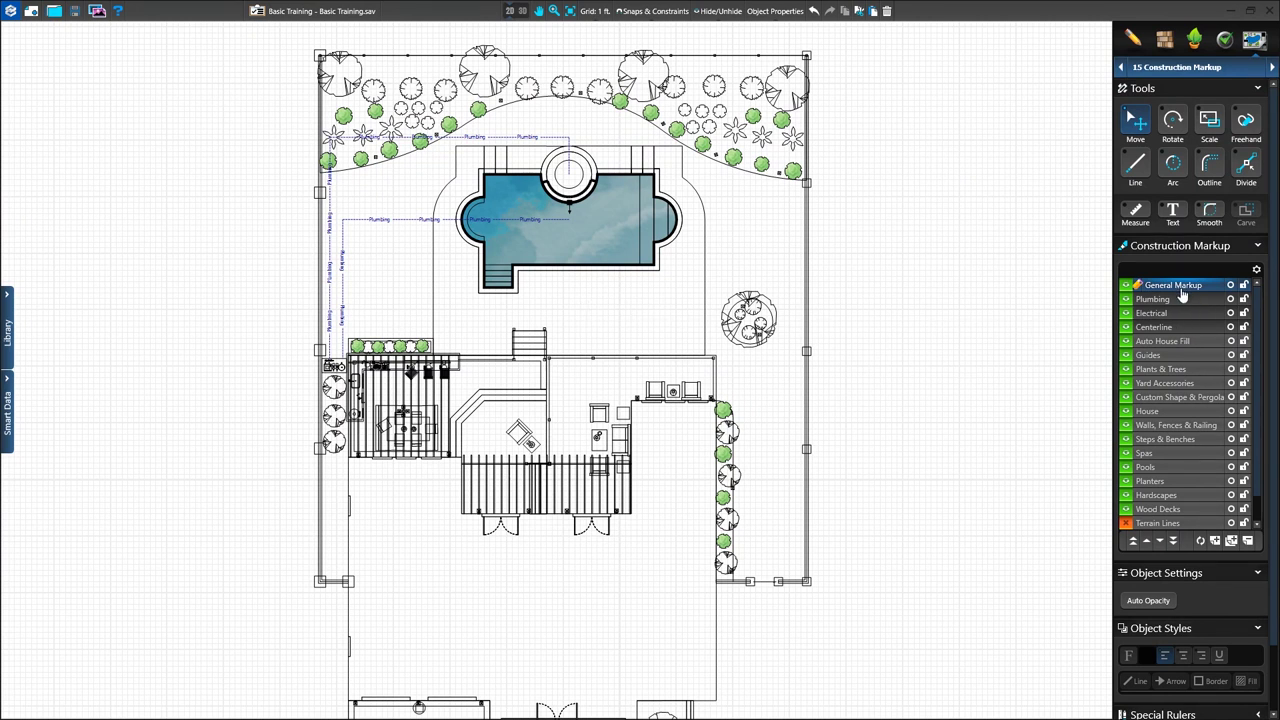
Step: Add the text label "Existing Home" in the middle of the house area on the General Markup layer
click(1169, 497)
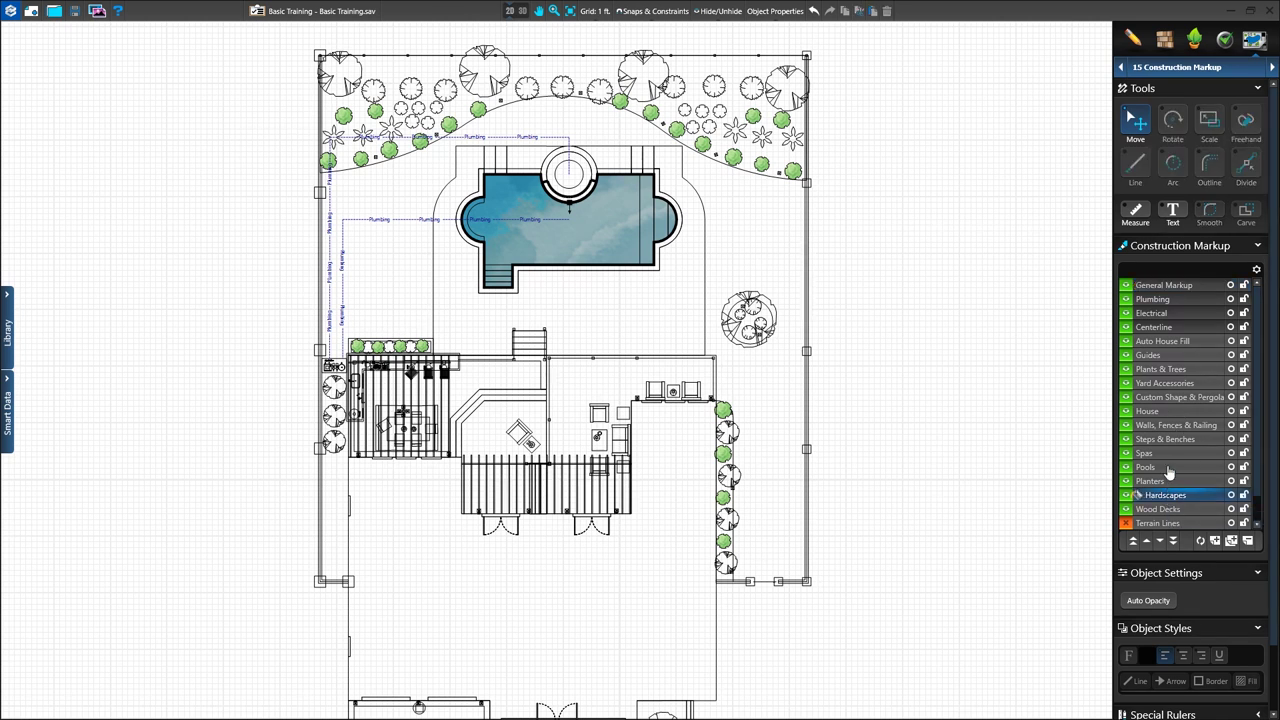
click(1173, 211)
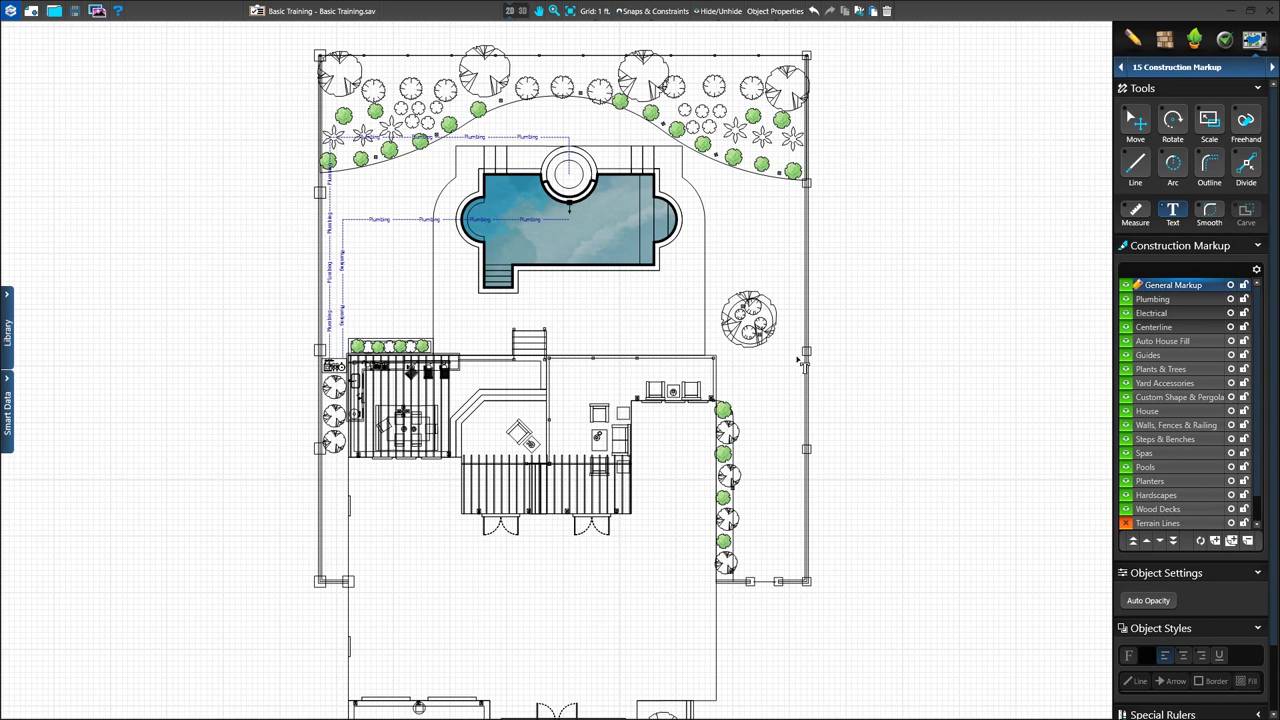
scroll(640, 425, down, 3)
scroll(585, 423, up, 3)
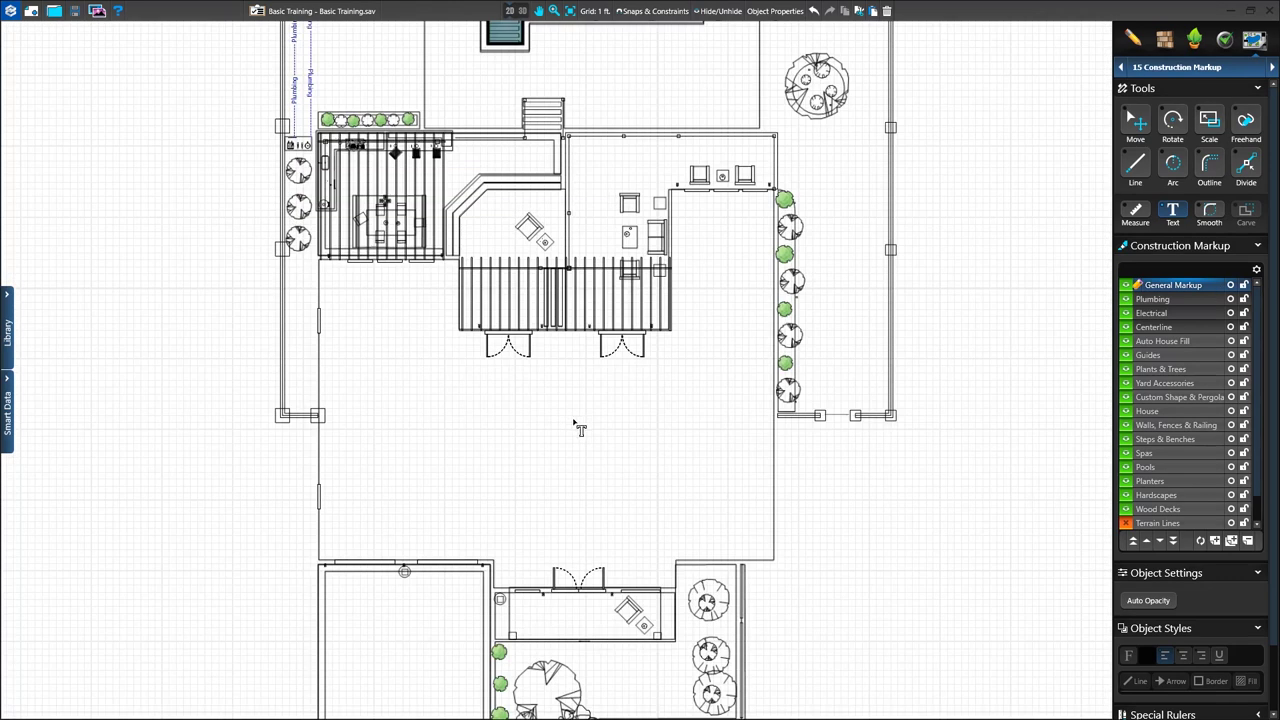
click(530, 416)
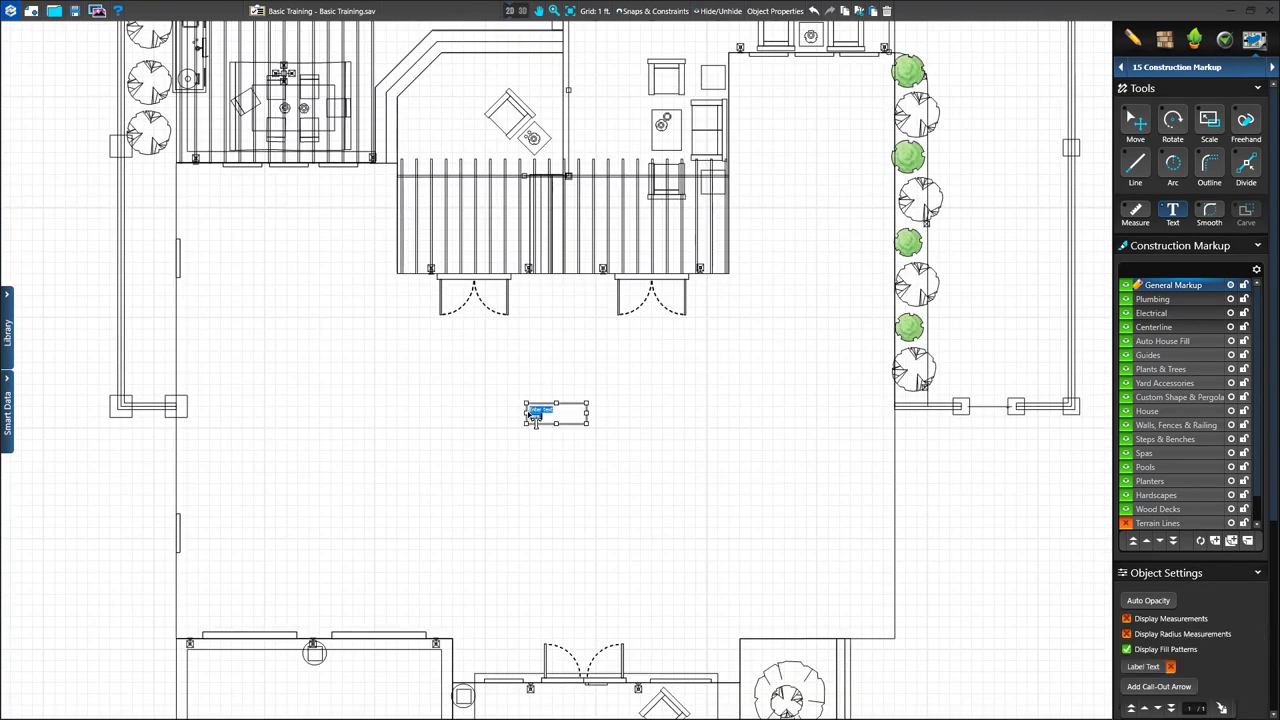
text(Bed)
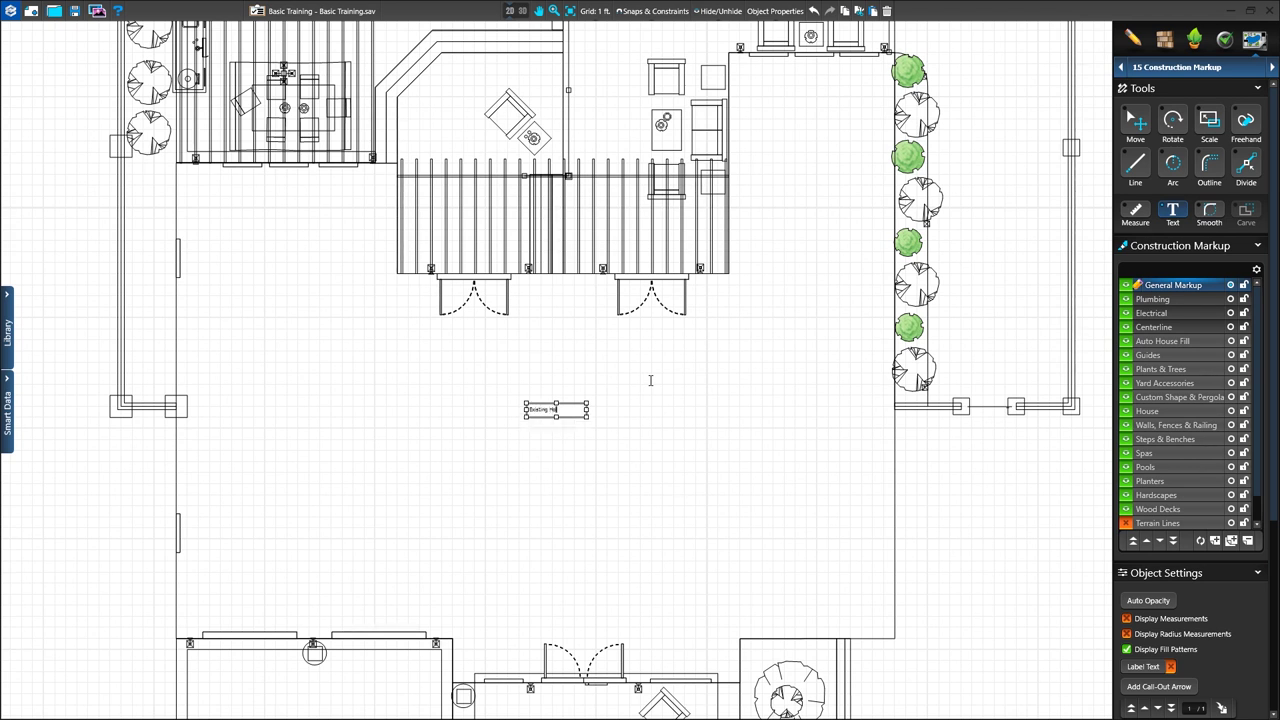
Step: Enlarge the font of the "Existing Home" label
scroll(502, 422, up, 3)
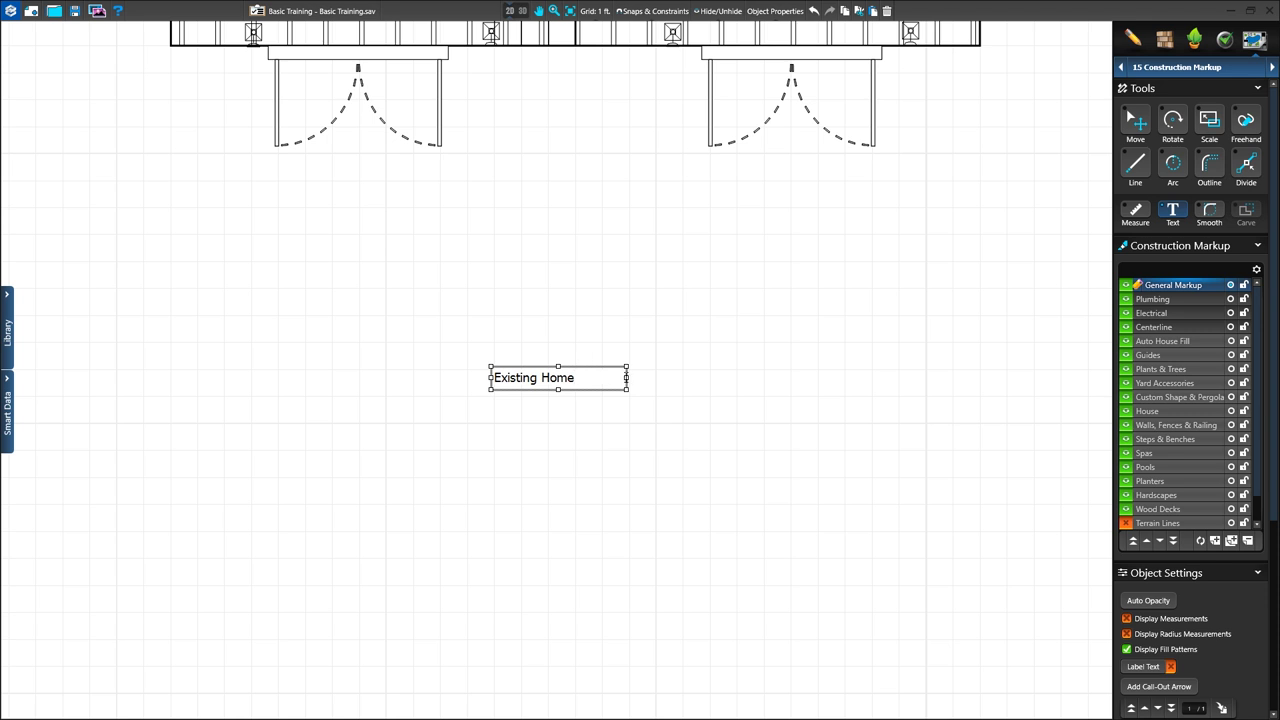
scroll(573, 381, down, 3)
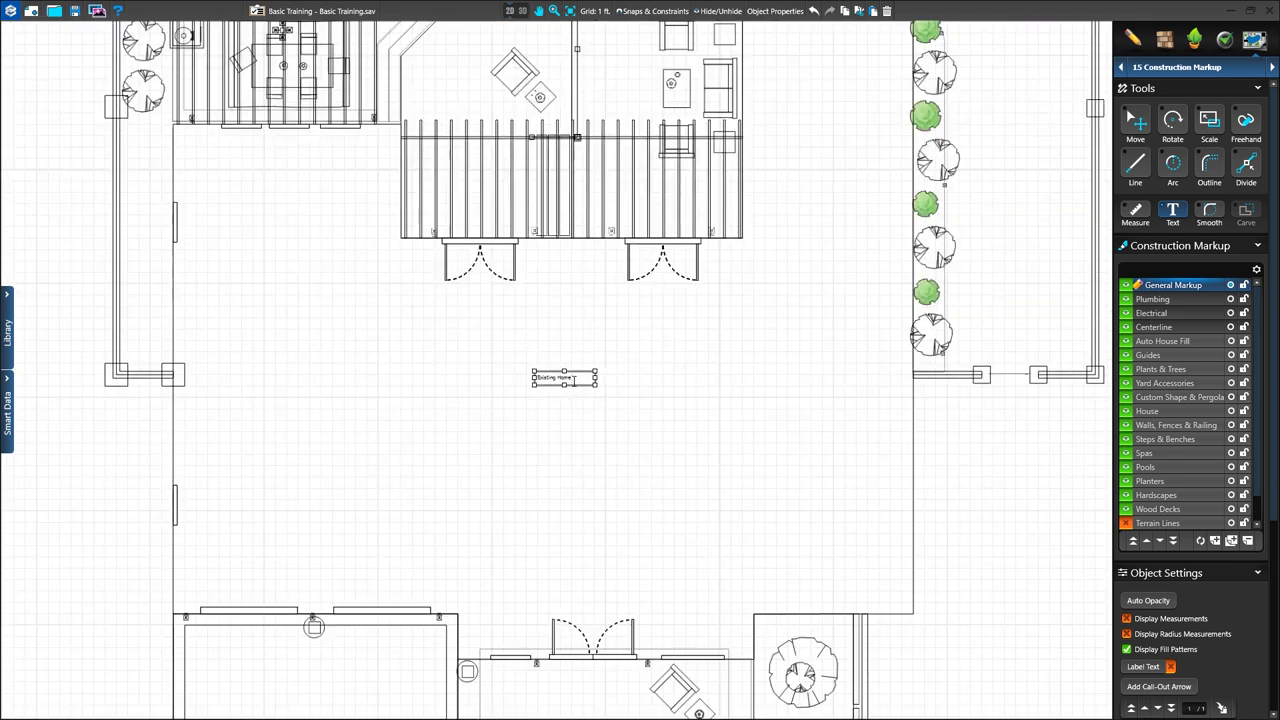
drag(1273, 422, 1275, 637)
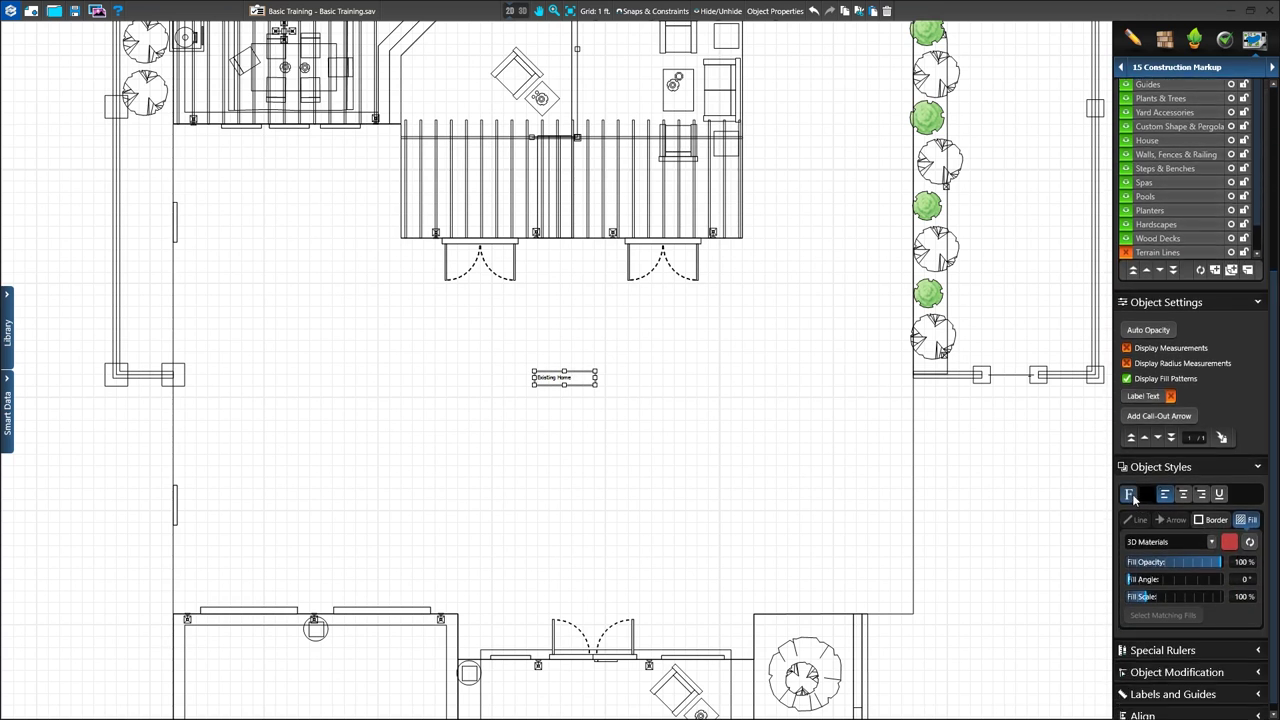
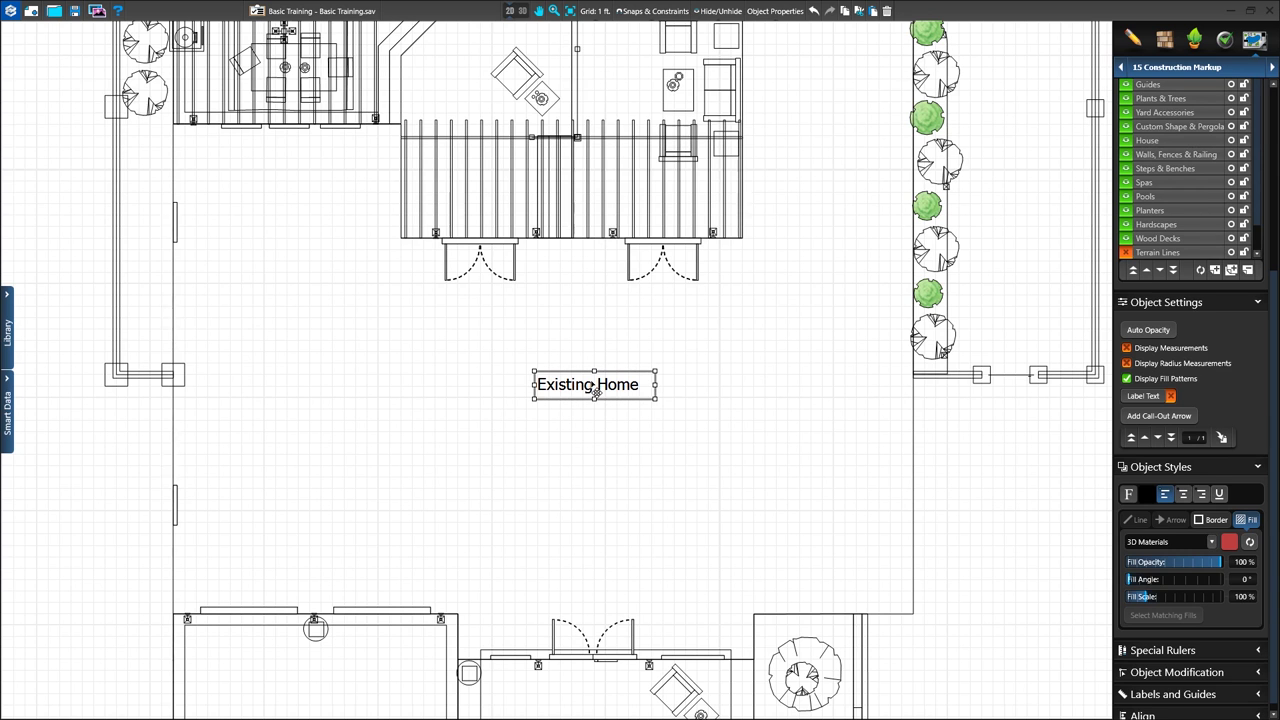
Step: Try the Colored Pencil Concrete, Dirt and Grass fill patterns on the "Existing Home" label
click(7, 313)
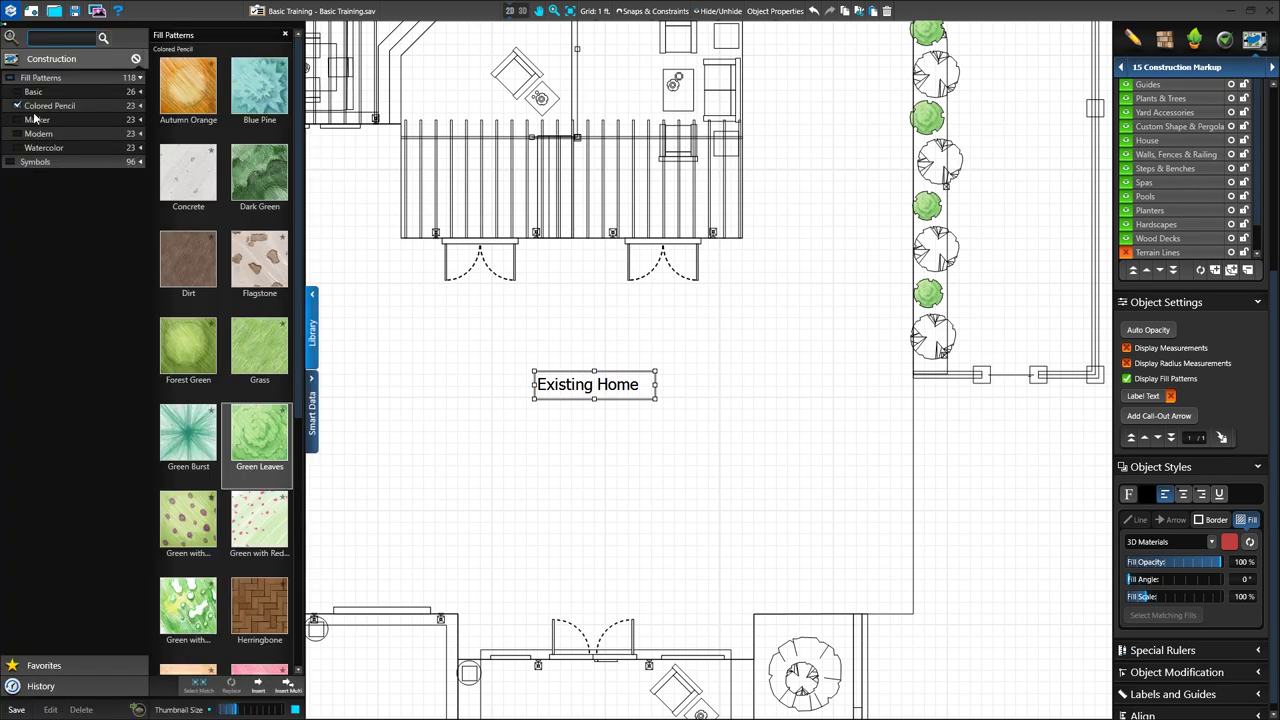
click(187, 173)
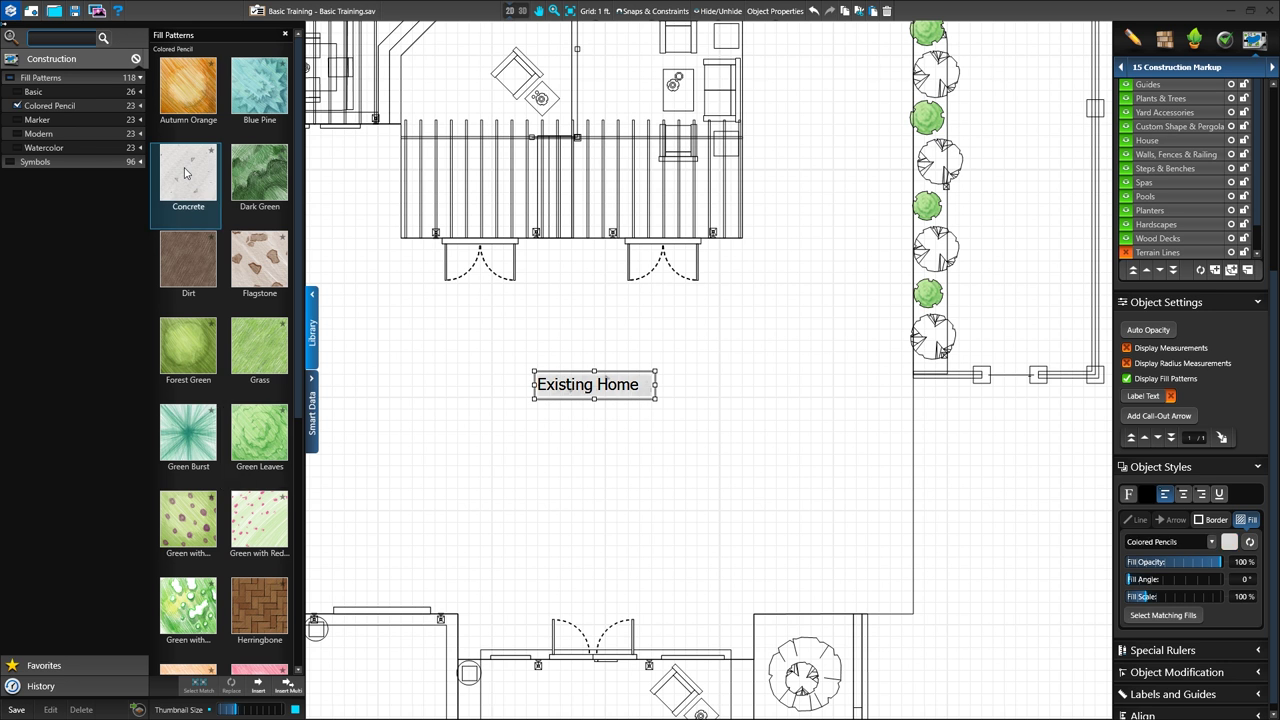
click(193, 266)
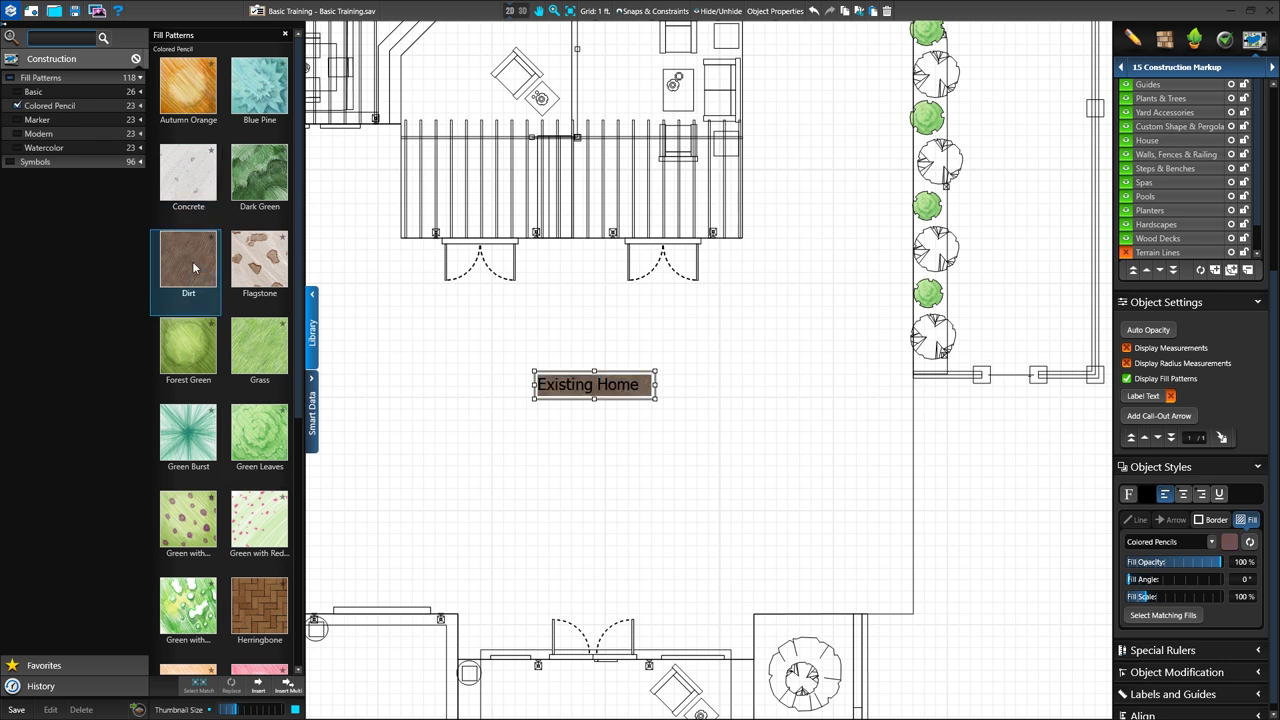
click(267, 350)
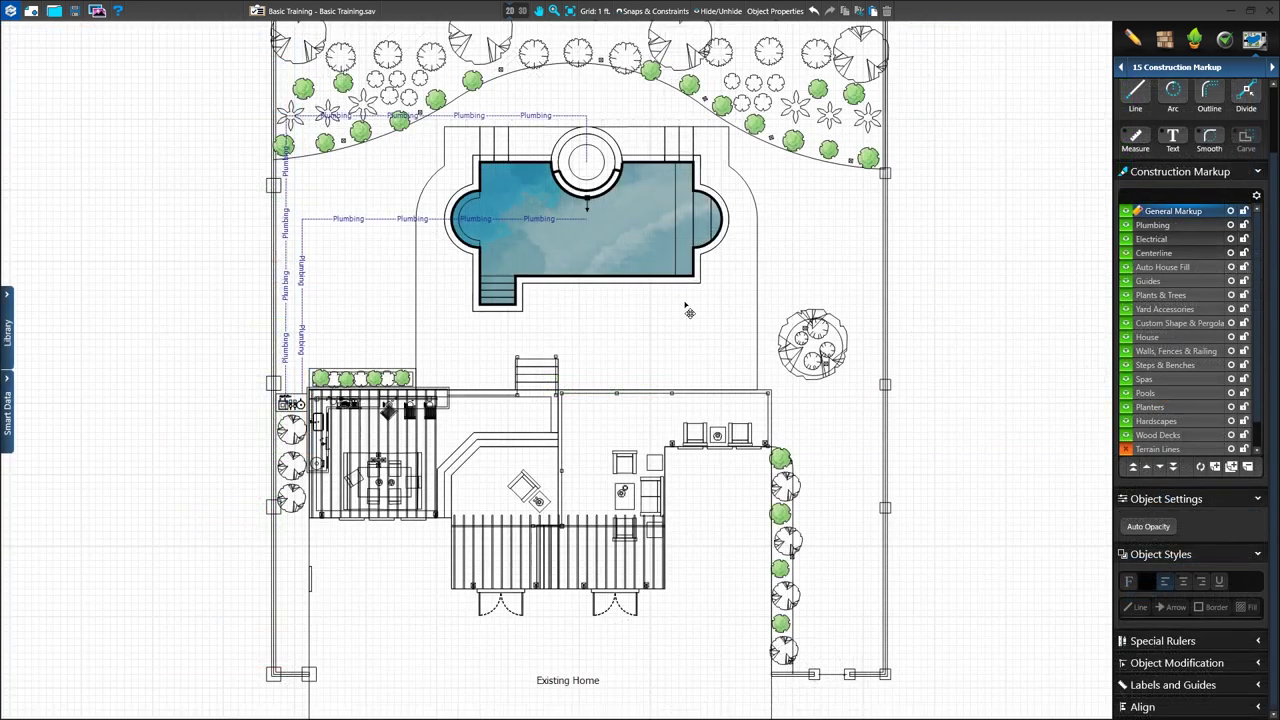
Step: Add the text label "Access Through Gate" between the side planting strip and the fence, above the gate
click(1173, 135)
middle_drag(810, 580, 752, 476)
scroll(749, 466, up, 5)
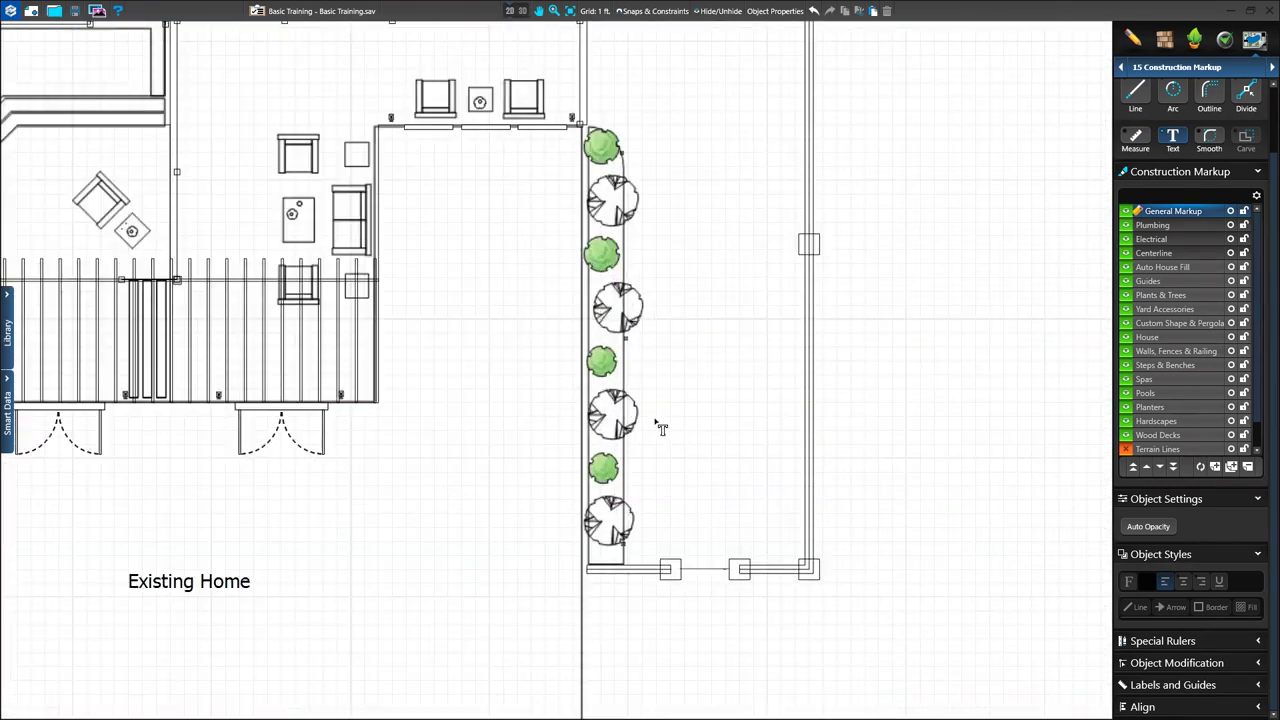
click(645, 426)
text(Acc)
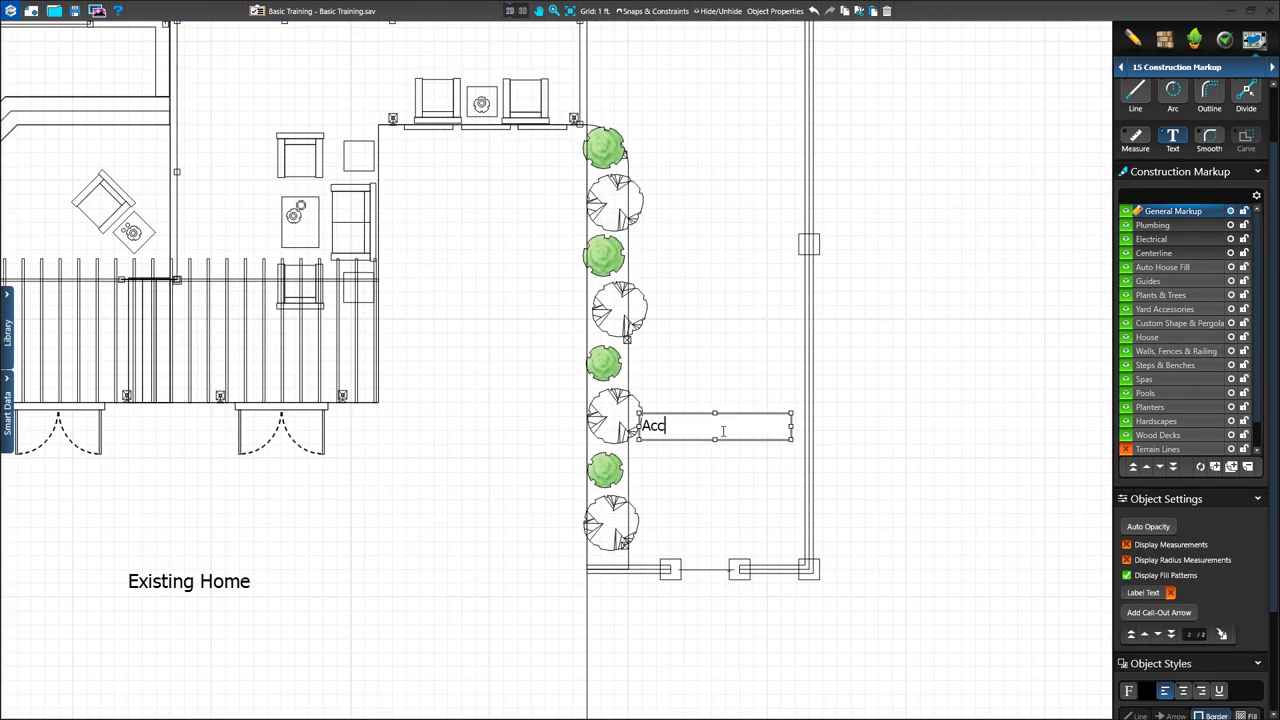
text(ess Through Gate)
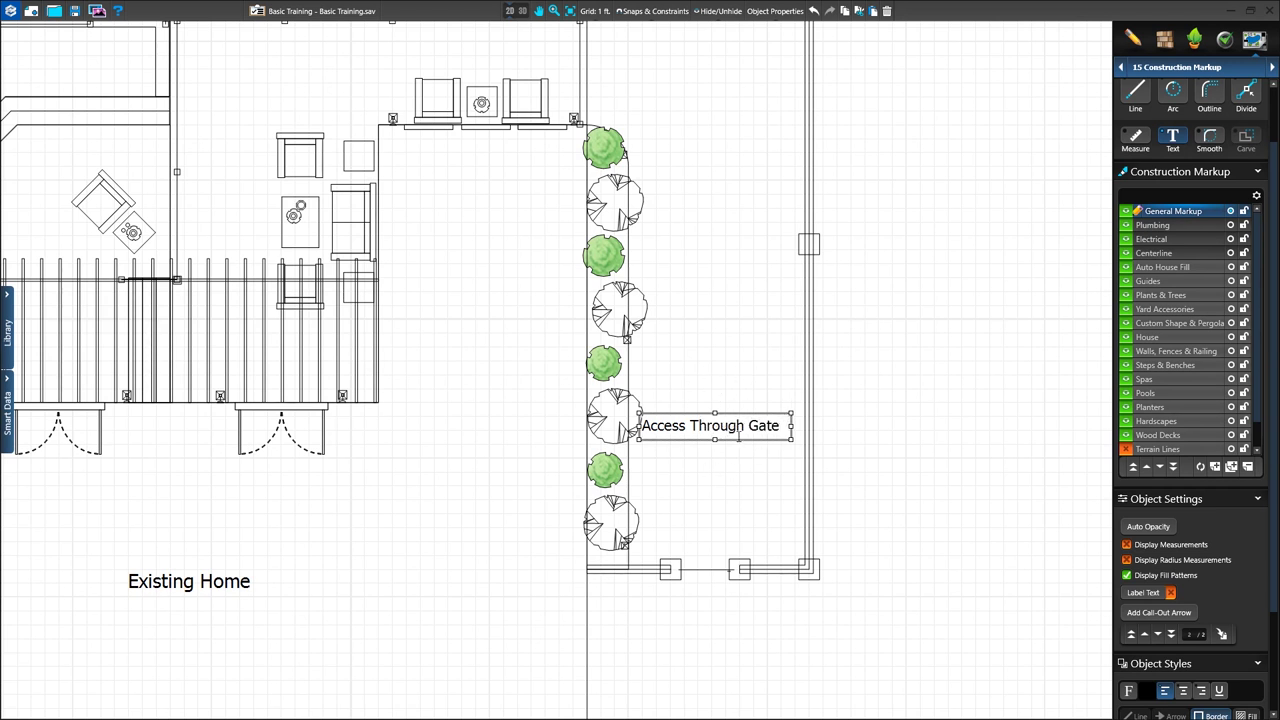
Step: Add a call-out arrow to the "Access Through Gate" label
scroll(1276, 134, up, 1)
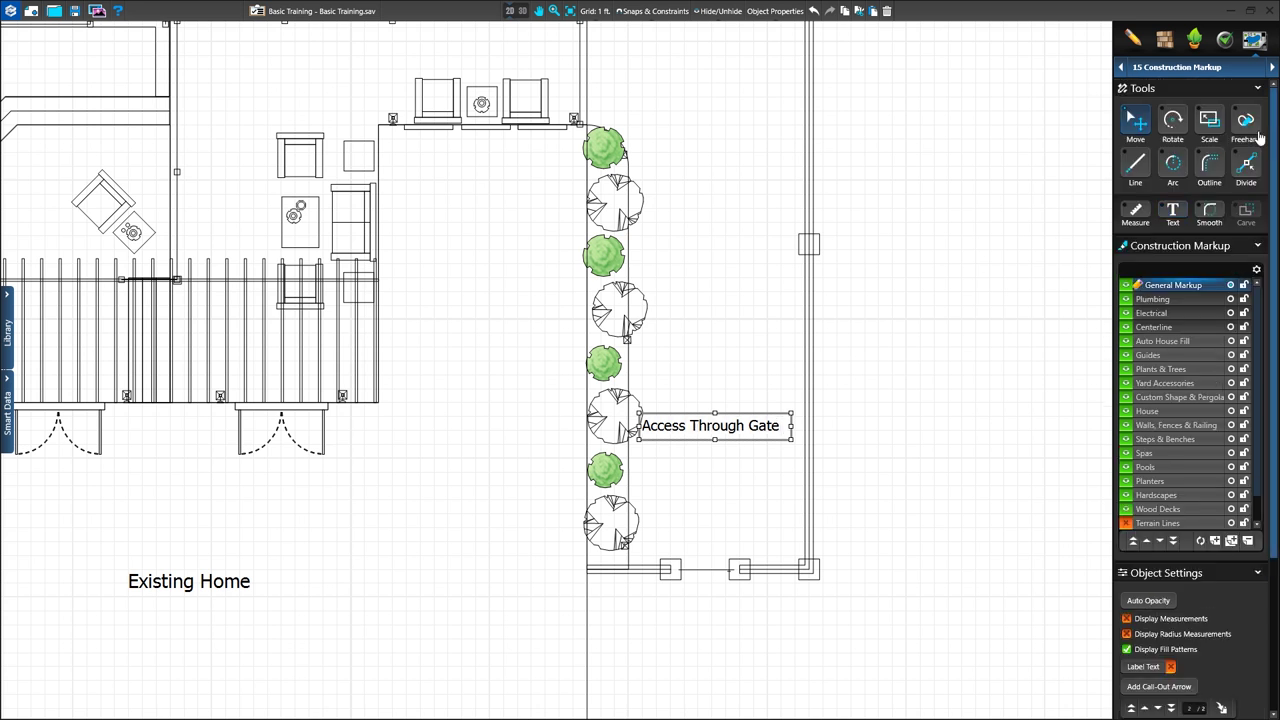
click(1142, 122)
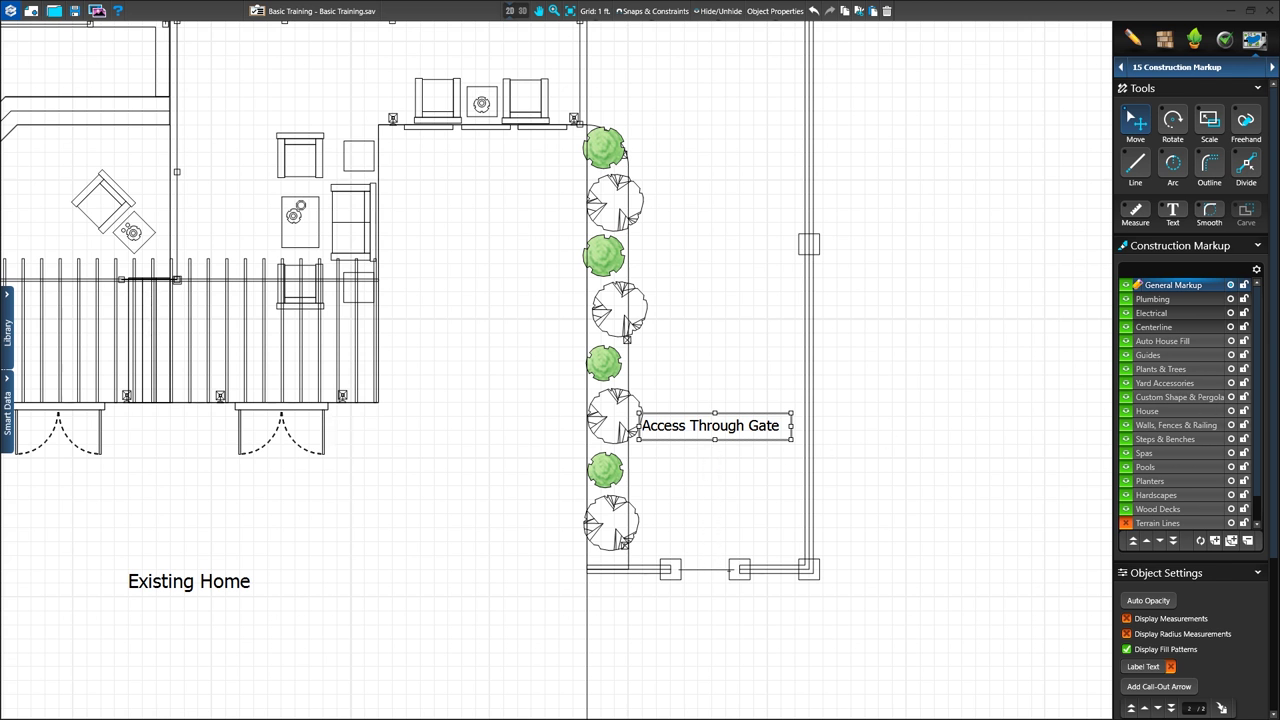
scroll(1276, 404, down, 3)
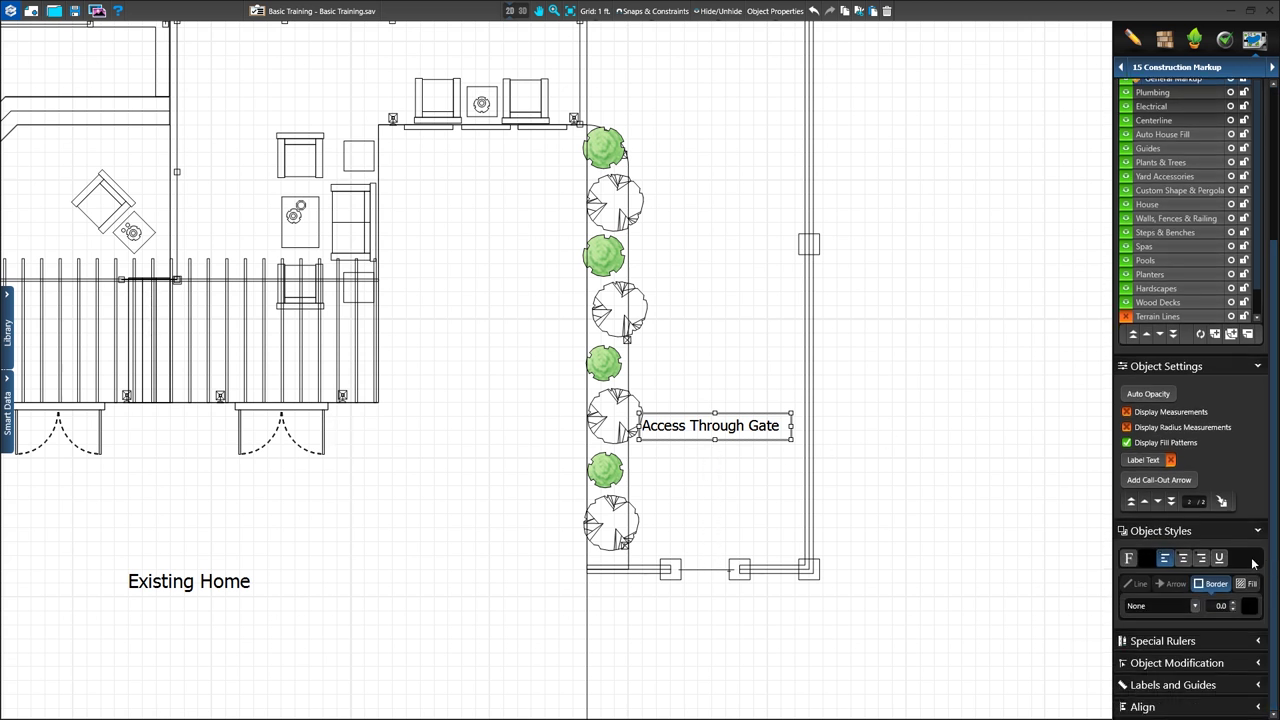
click(1157, 481)
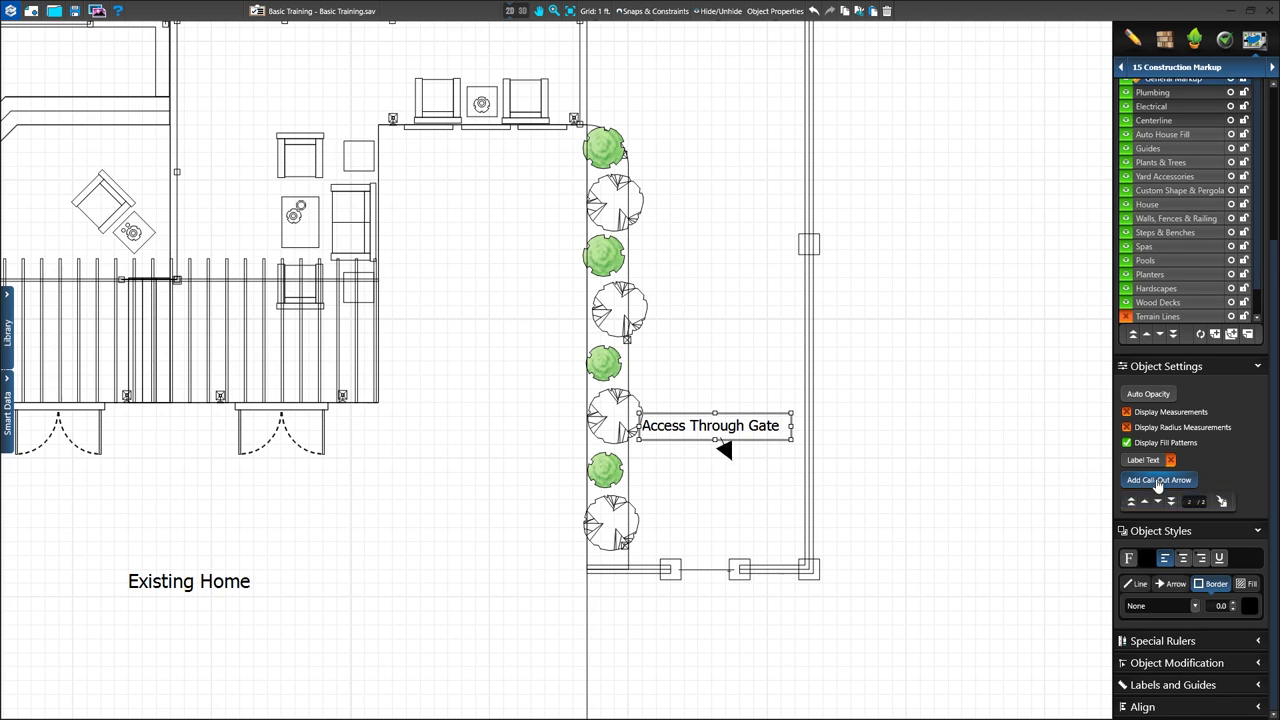
Step: Point the call-out arrow at the gate opening and move the "Access Through Gate" label closer to the gate
drag(725, 450, 714, 570)
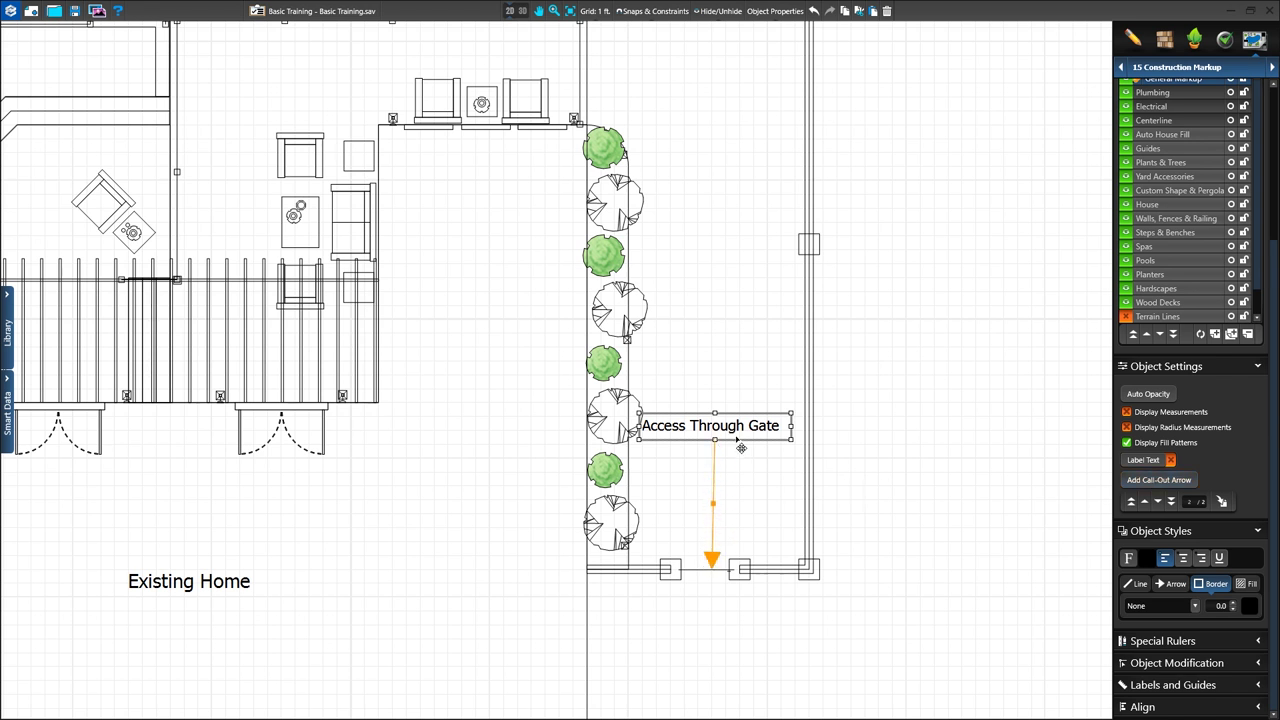
drag(737, 441, 743, 465)
mouse_move(714, 520)
mouse_down()
mouse_move(760, 520)
mouse_move(717, 521)
mouse_up()
drag(728, 463, 723, 463)
click(720, 408)
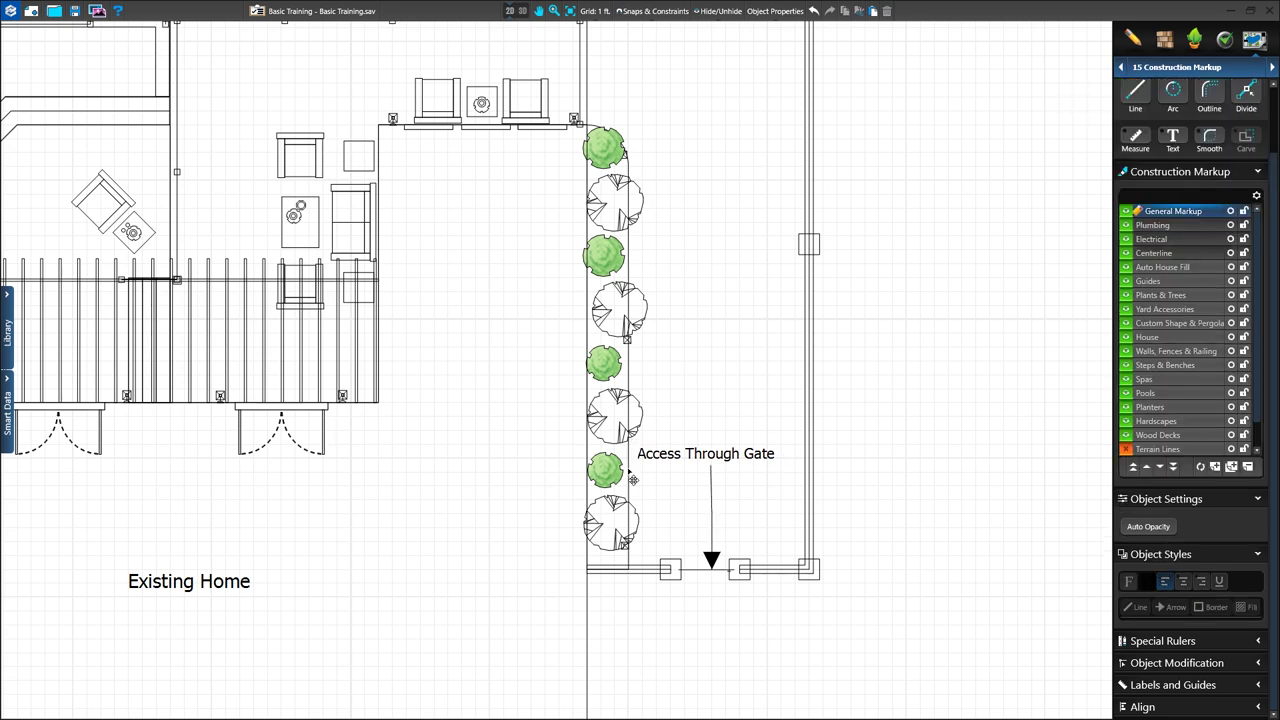
Step: Place a Post symbol from the Generic Drafting Symbols between the round planter and the side fence
scroll(707, 404, down, 3)
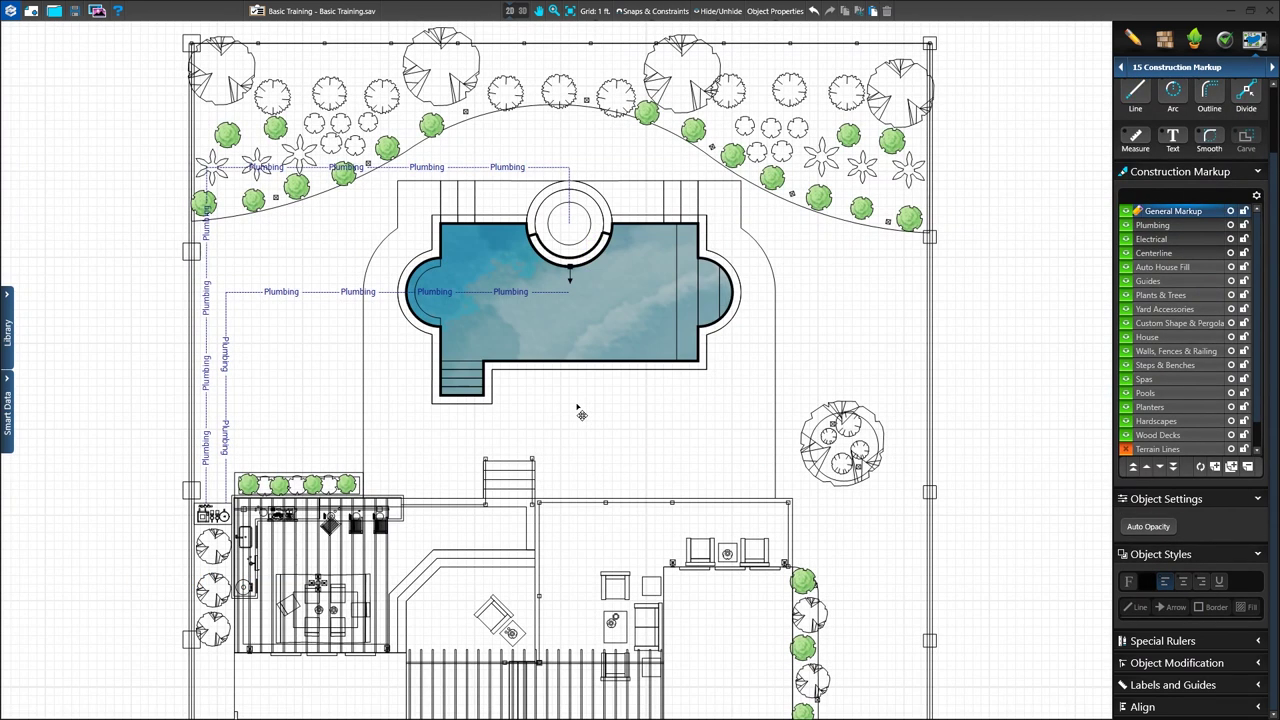
click(10, 313)
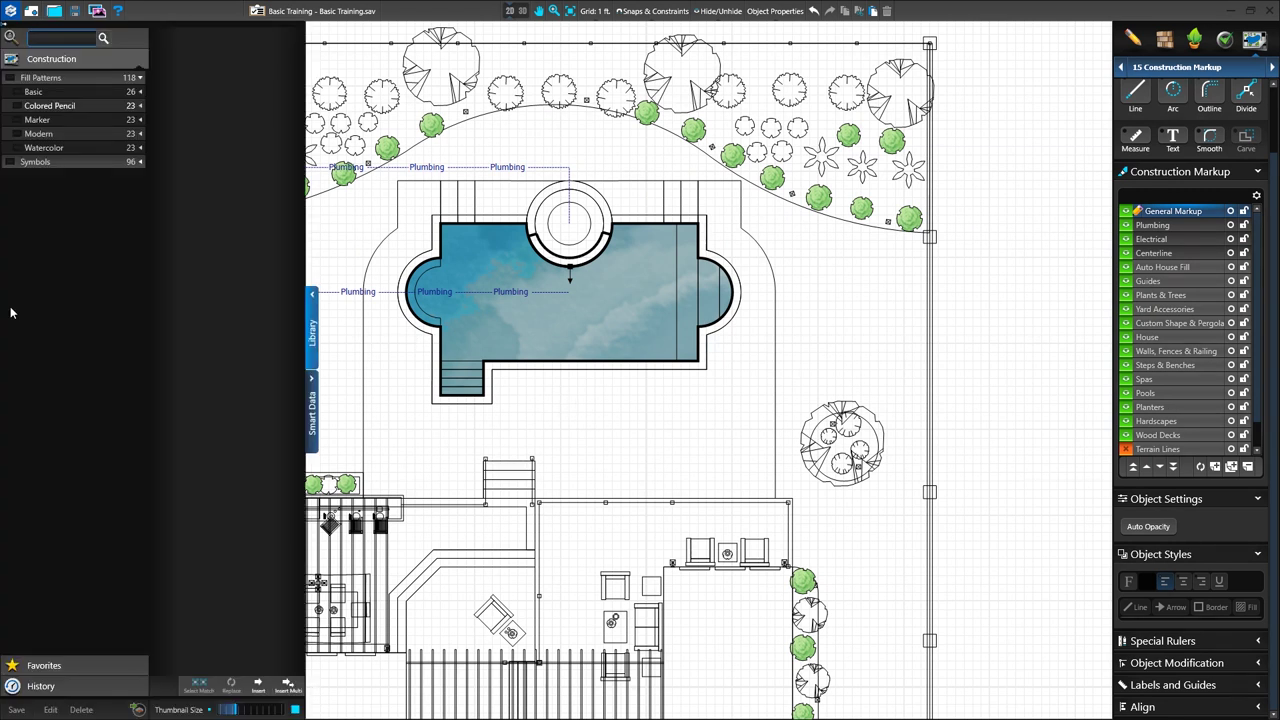
click(71, 77)
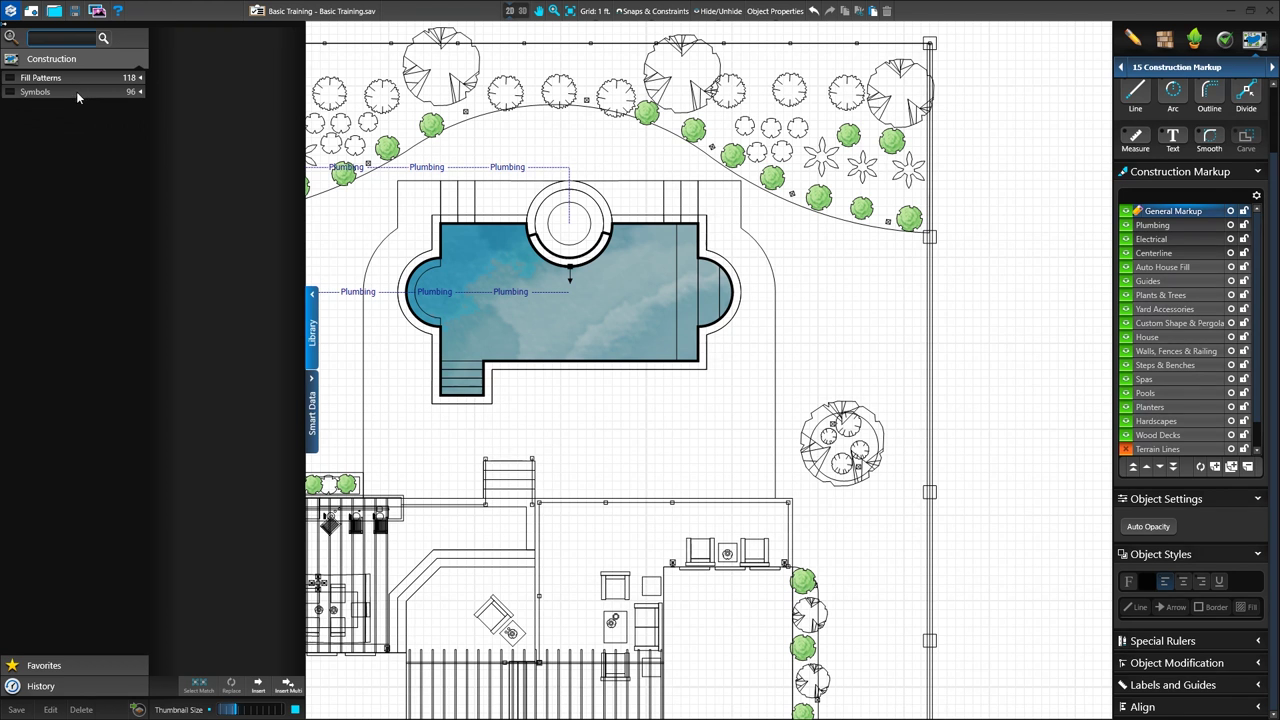
click(76, 91)
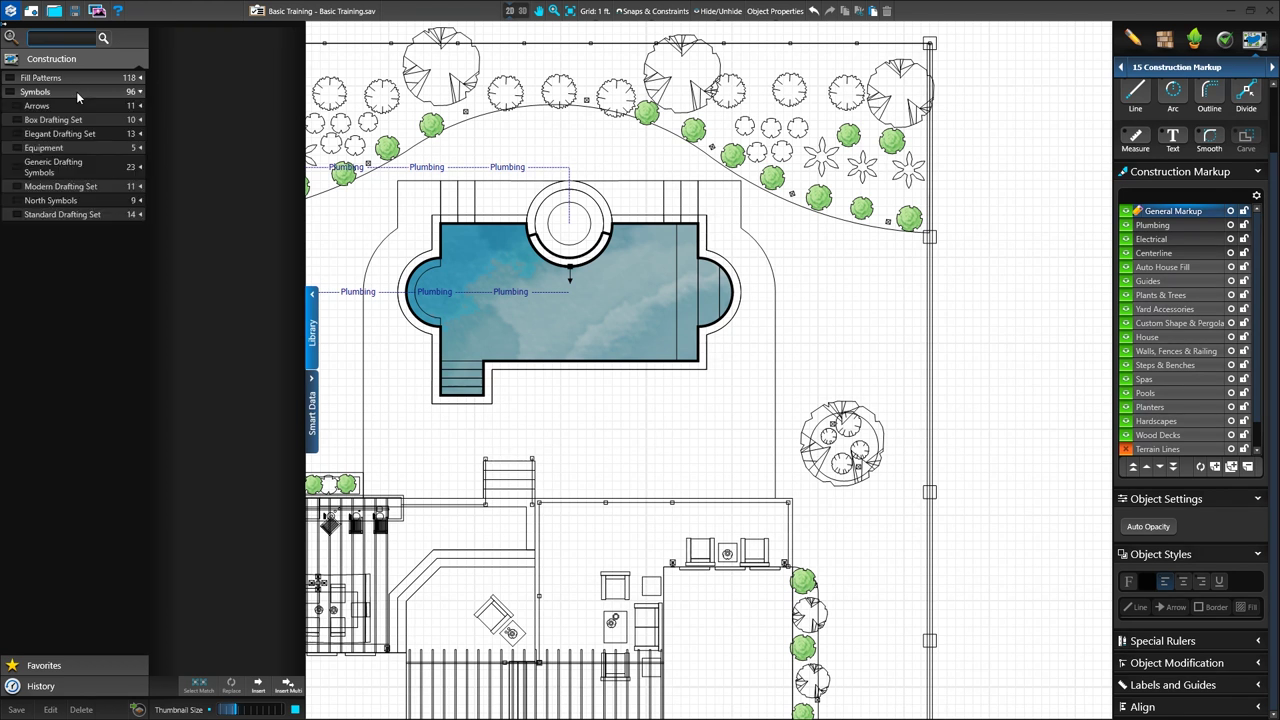
click(71, 167)
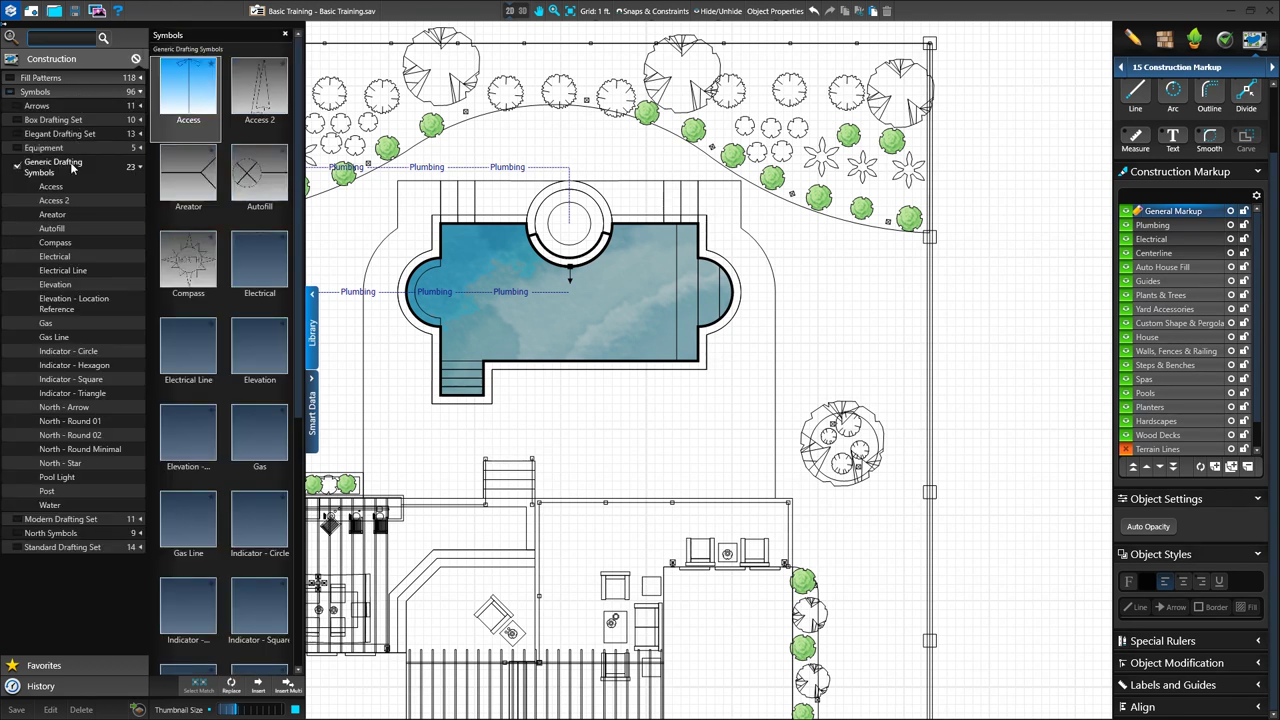
drag(297, 174, 305, 440)
click(262, 548)
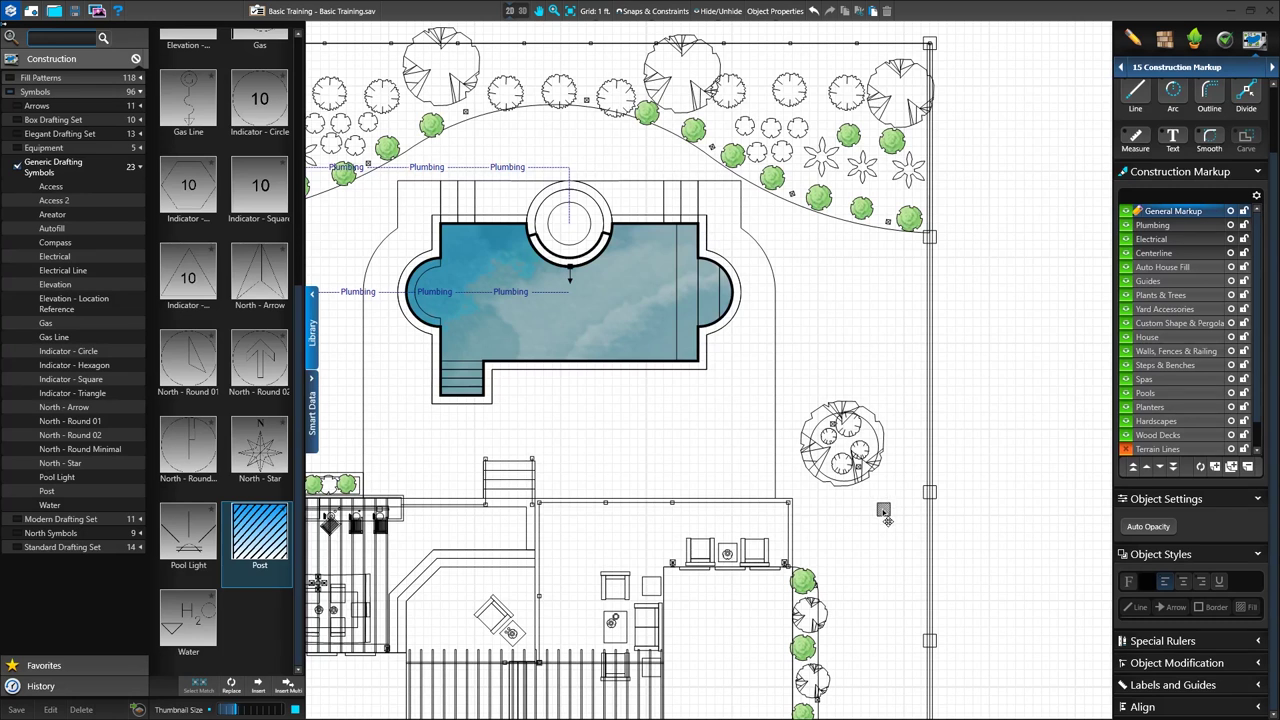
click(885, 517)
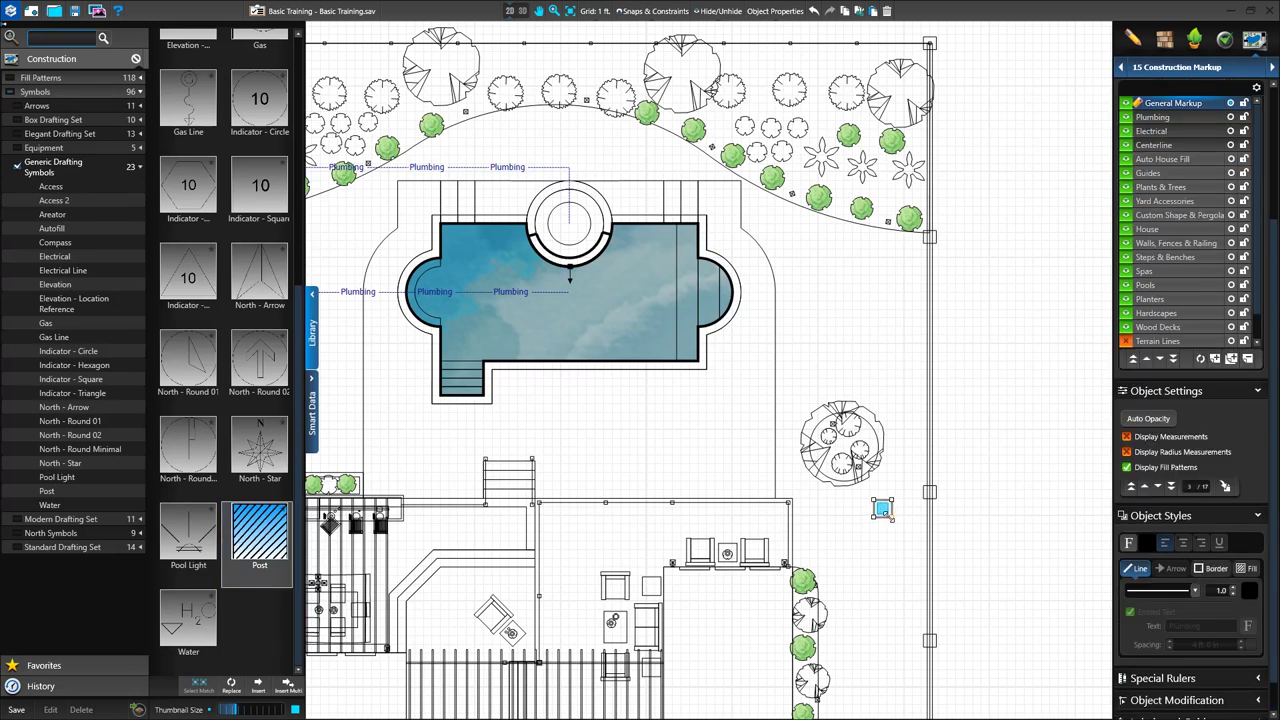
click(897, 540)
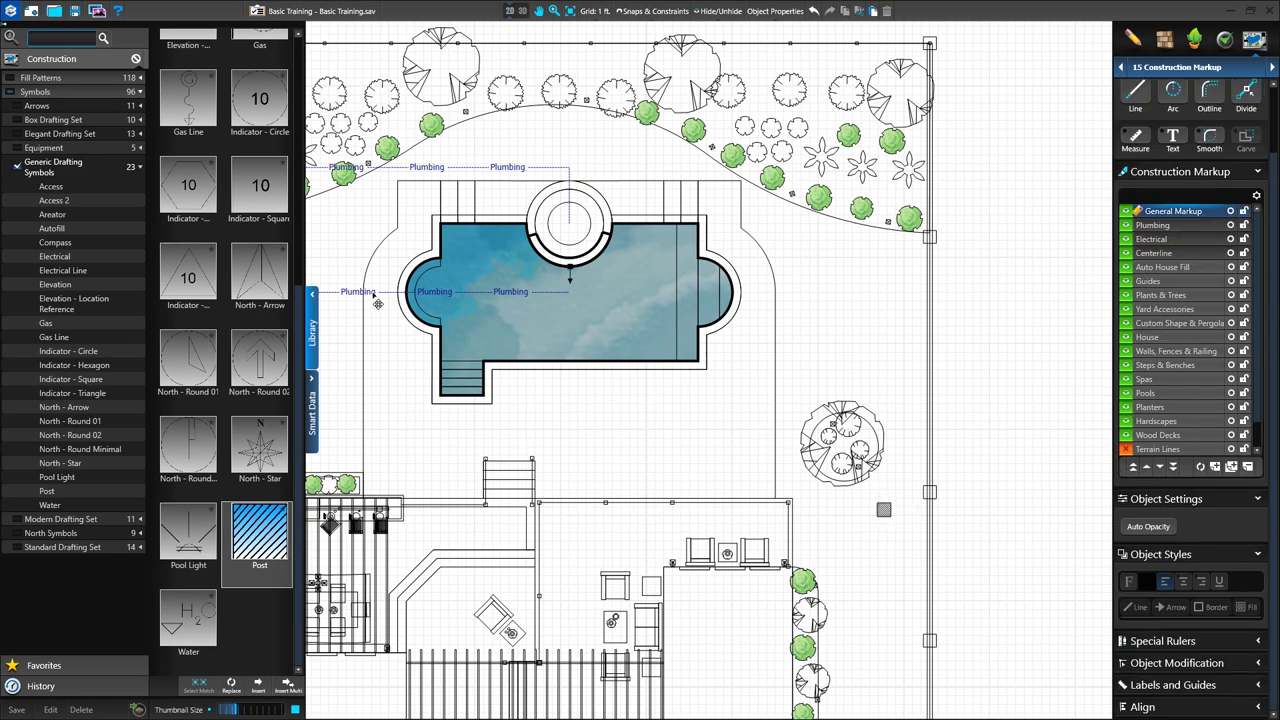
click(313, 295)
Step: Make Electrical the current markup layer and give it a dotted line style in a dark yellow swatch color
scroll(858, 508, up, 3)
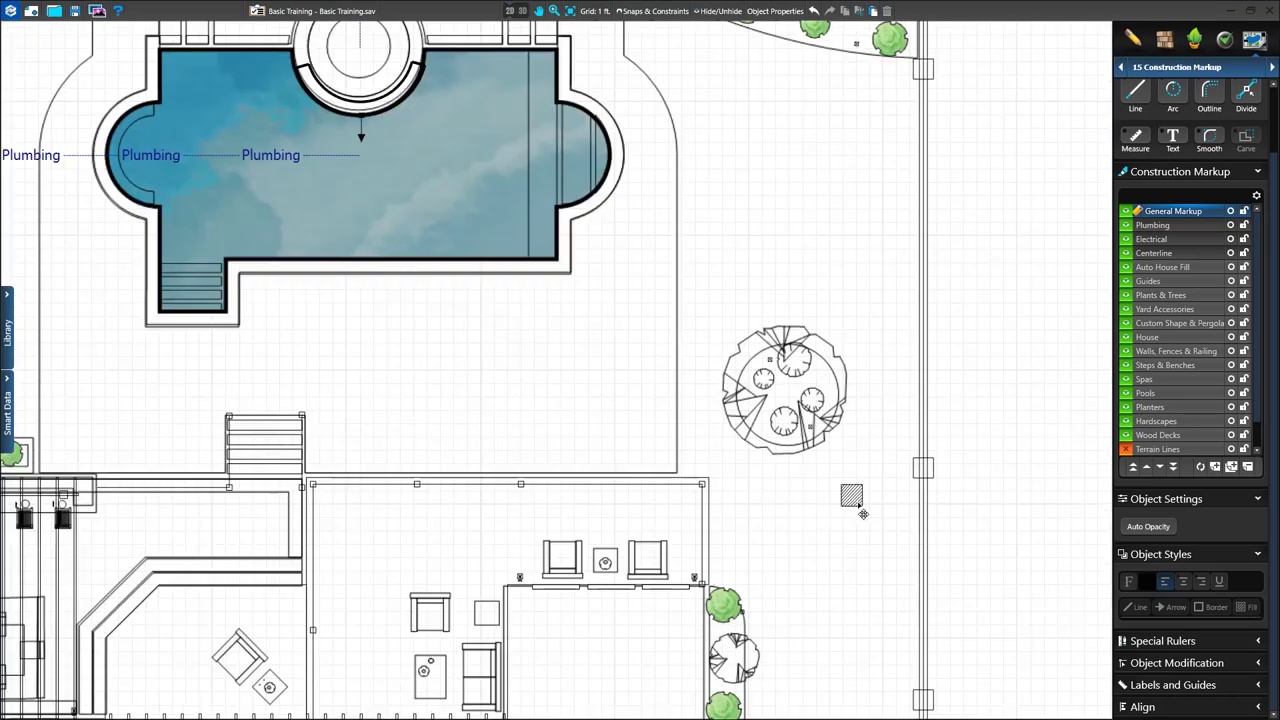
scroll(785, 483, up, 1)
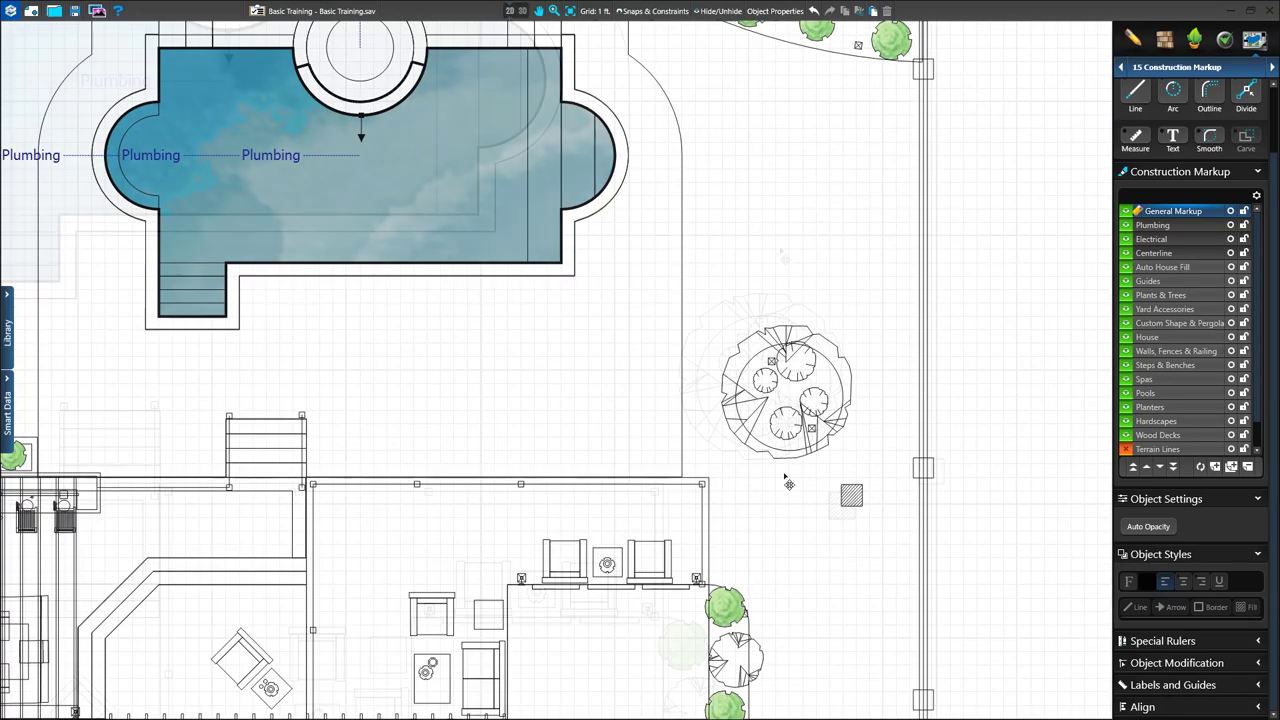
scroll(786, 477, up, 2)
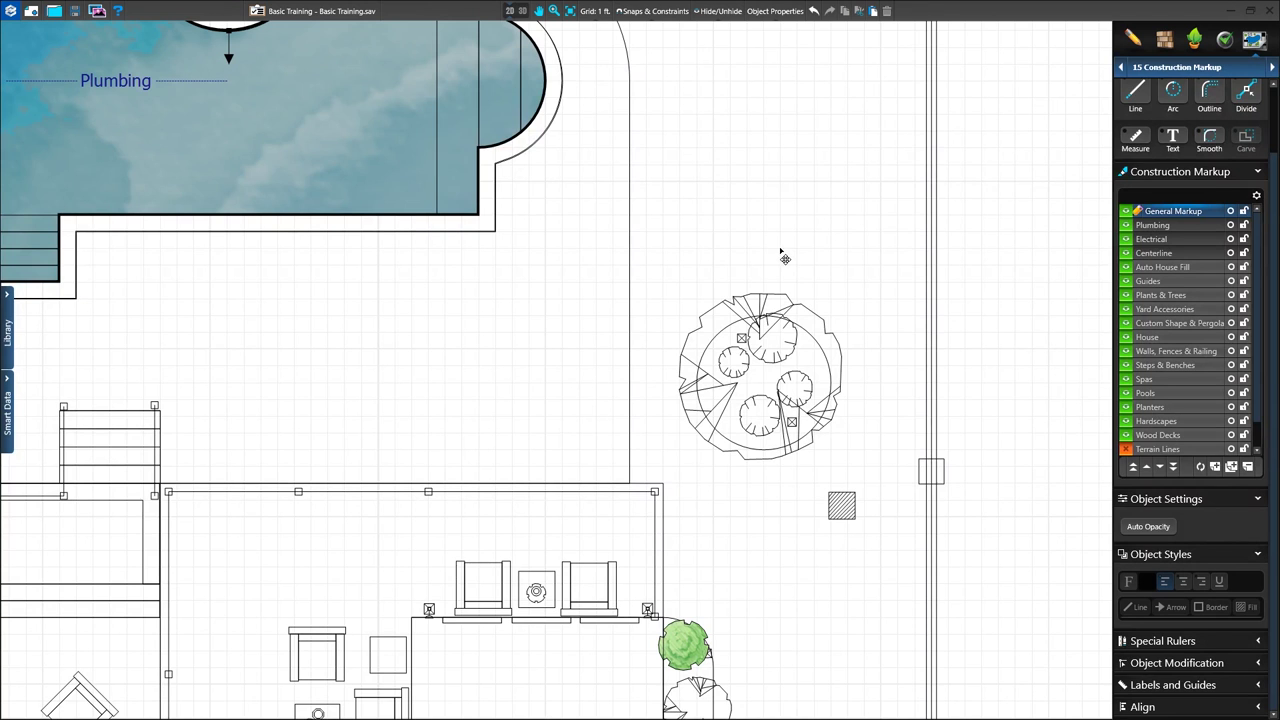
click(1180, 243)
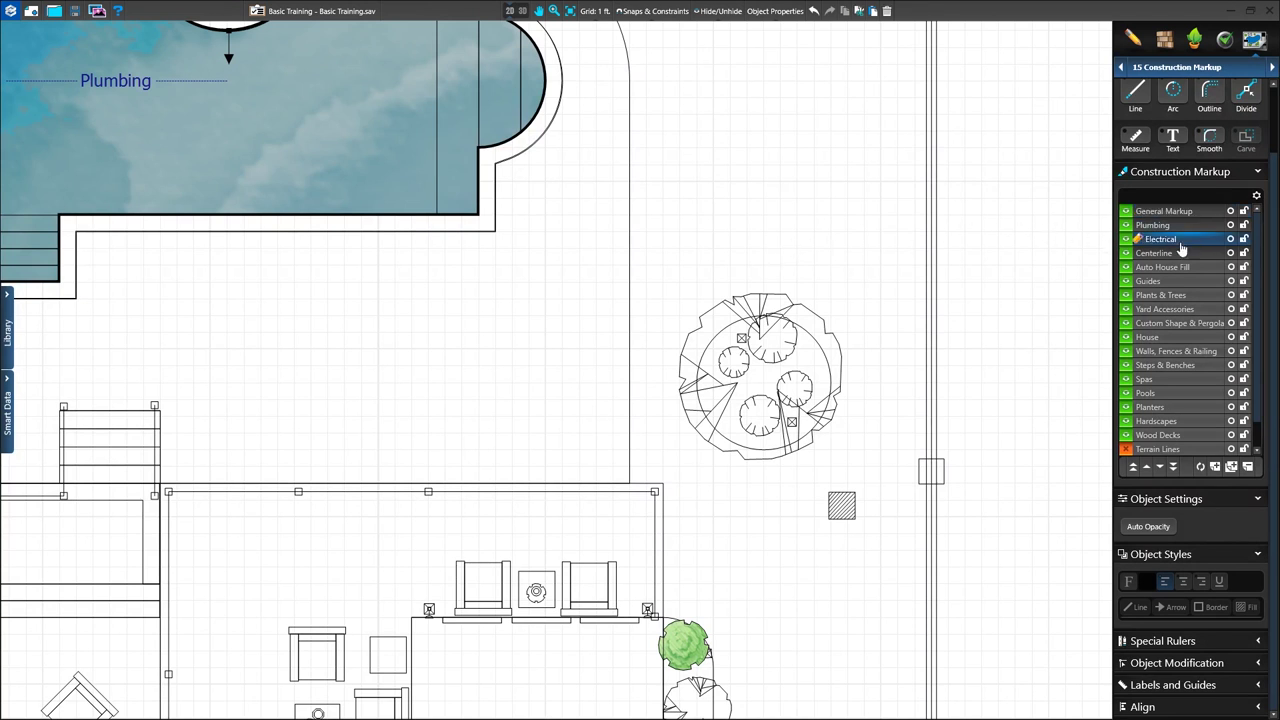
click(1257, 197)
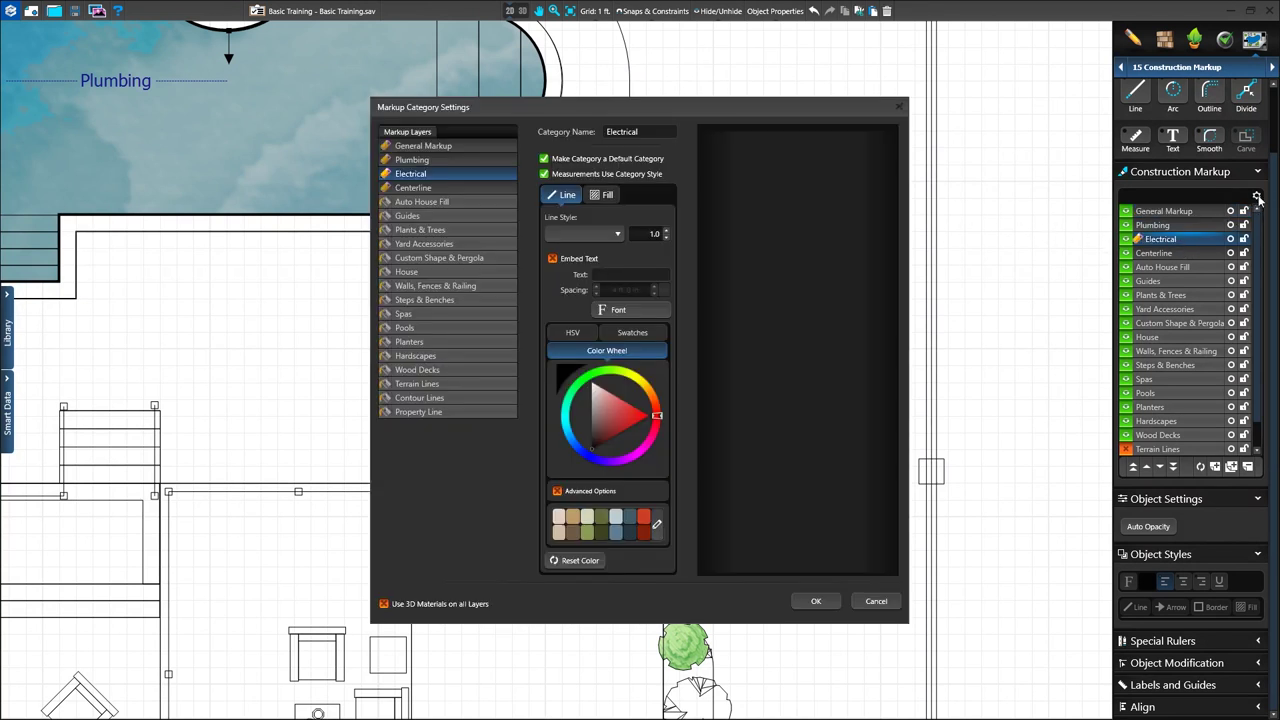
click(618, 234)
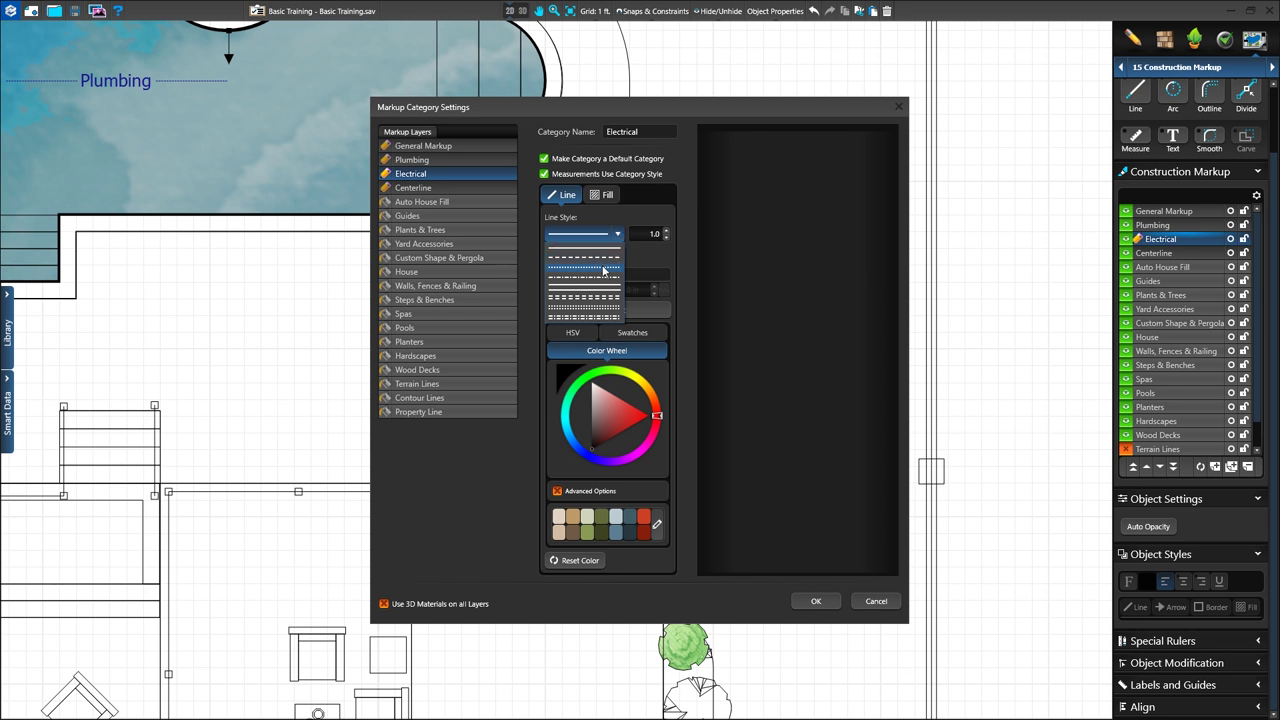
click(603, 268)
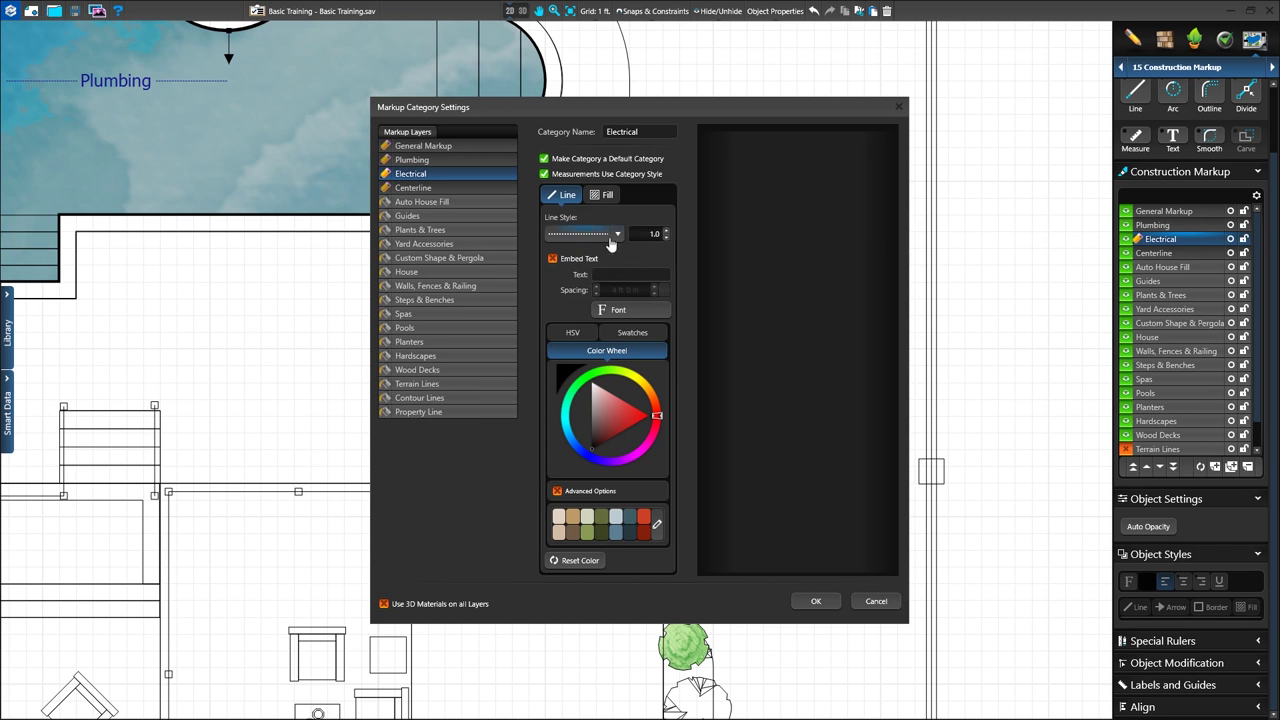
click(624, 337)
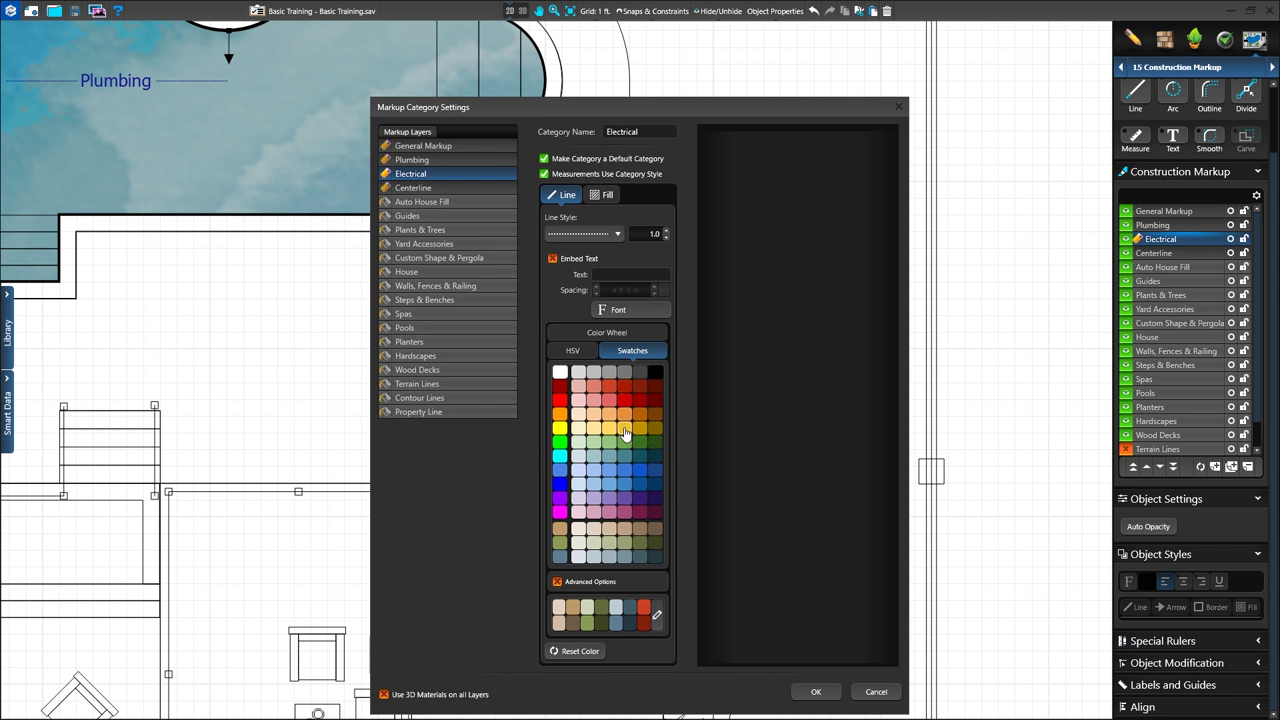
click(624, 335)
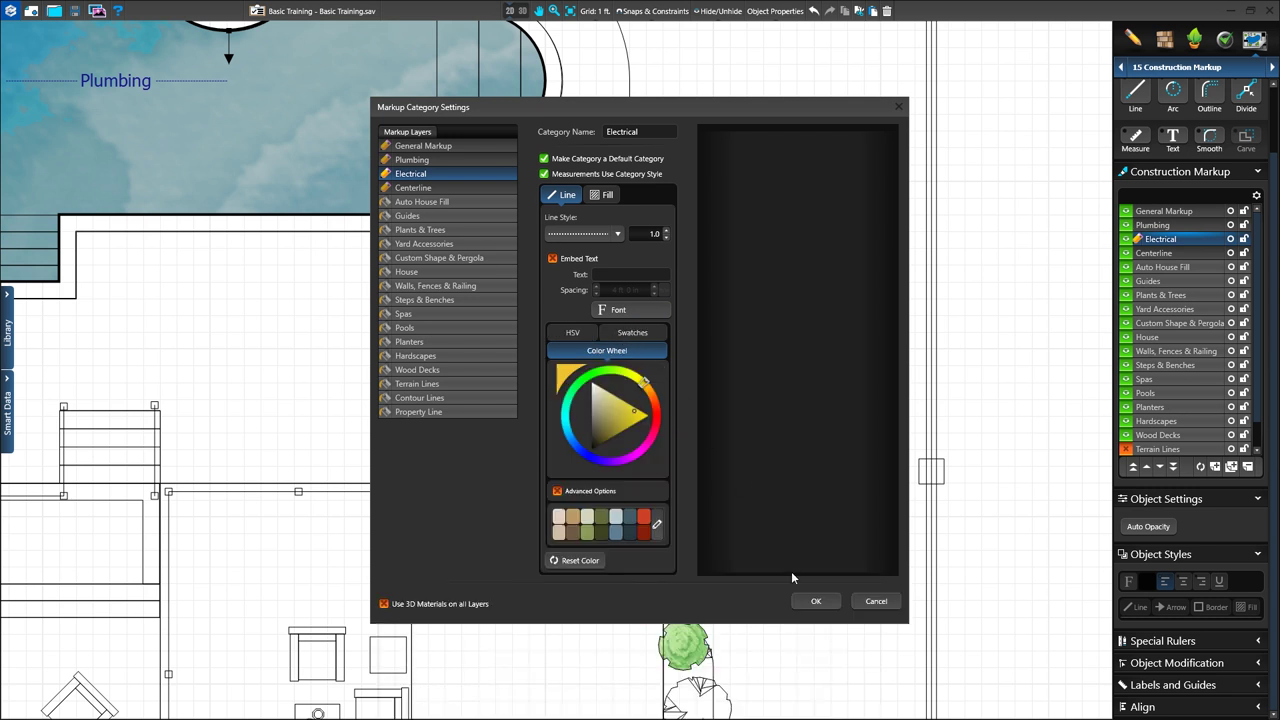
click(814, 602)
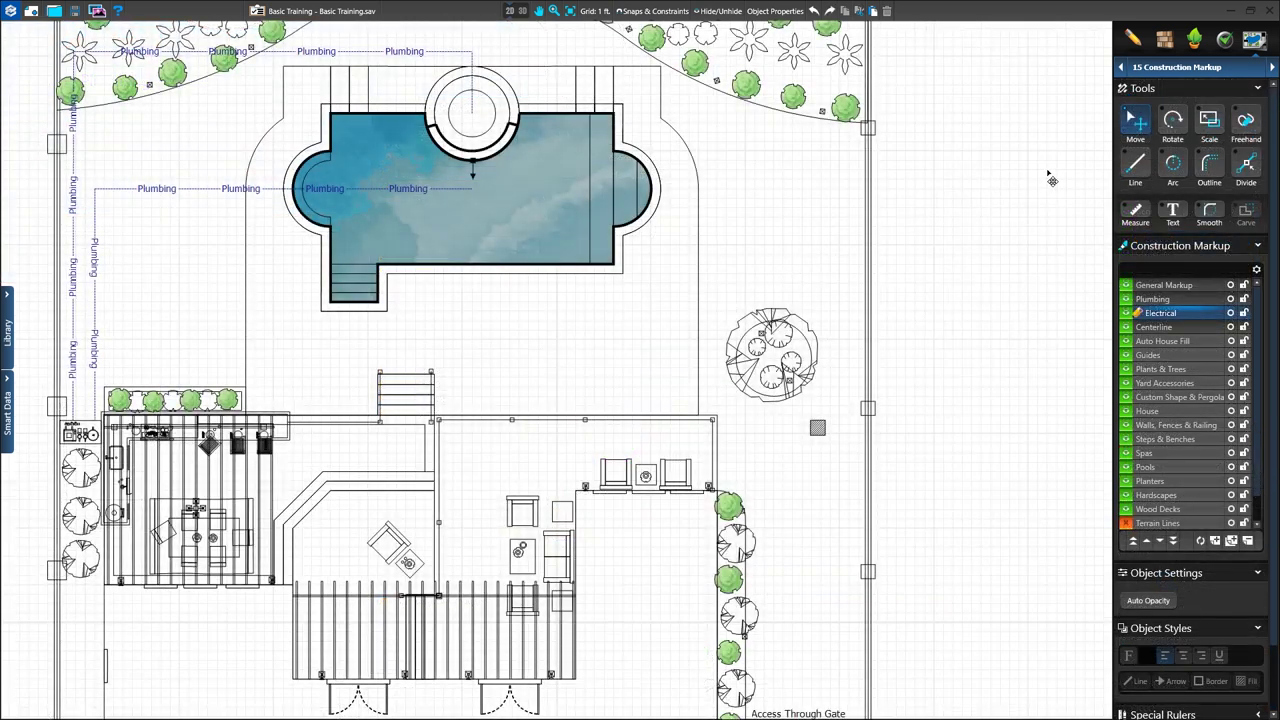
Step: Draw a two-segment electrical line from the Post symbol down and across to the house wall
click(1135, 165)
drag(818, 437, 821, 499)
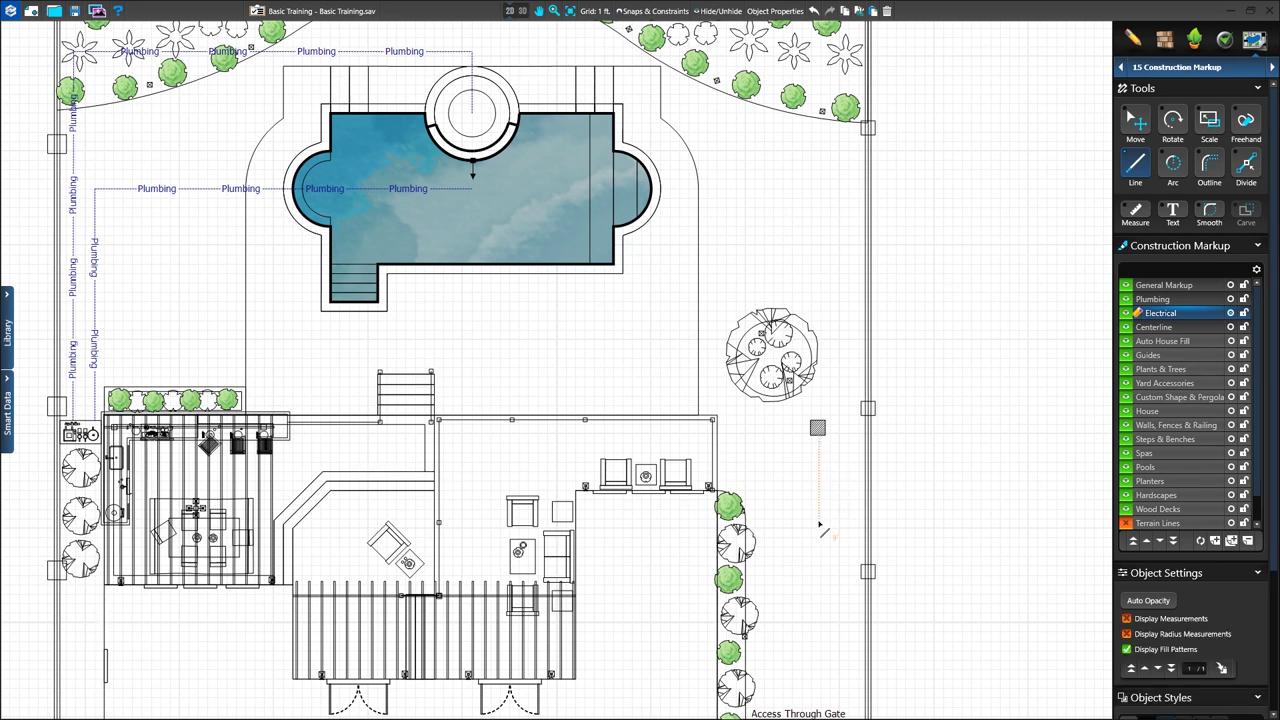
drag(819, 524, 818, 522)
drag(718, 522, 717, 521)
click(1140, 121)
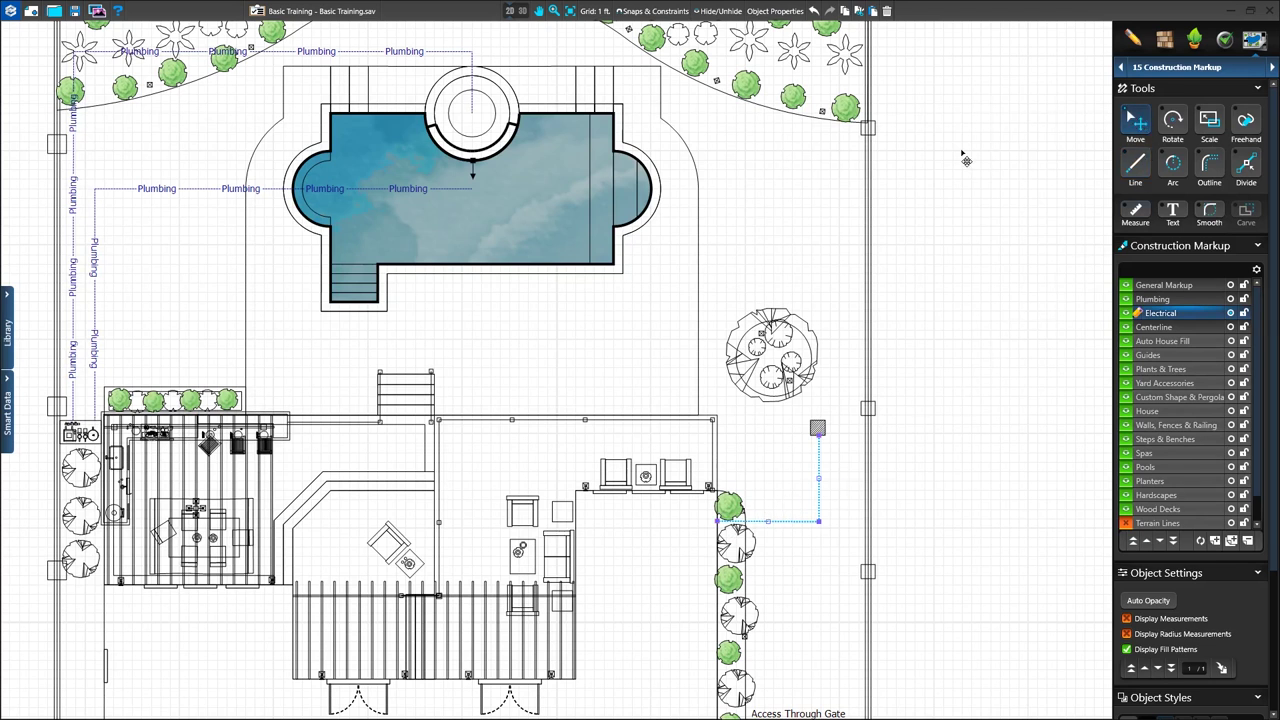
click(834, 404)
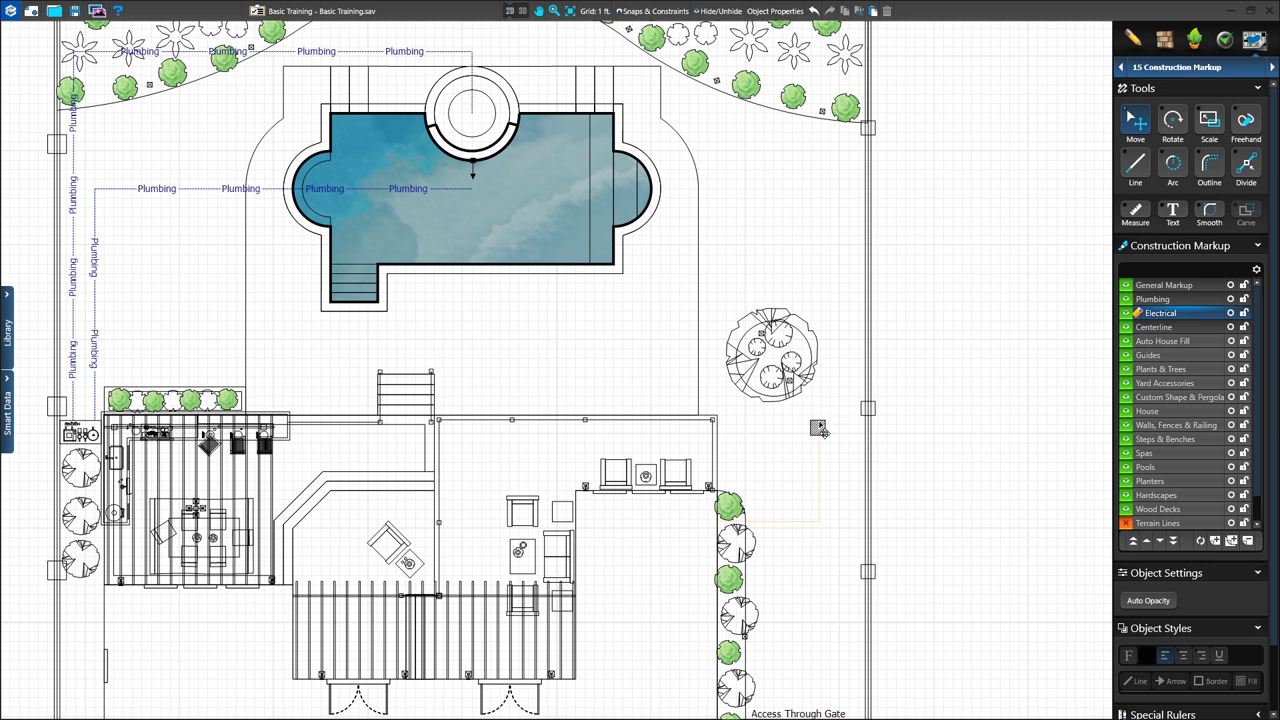
Step: Draw electrical arcs from the Post symbol through the two light fixtures in the round planter
click(1172, 165)
click(667, 11)
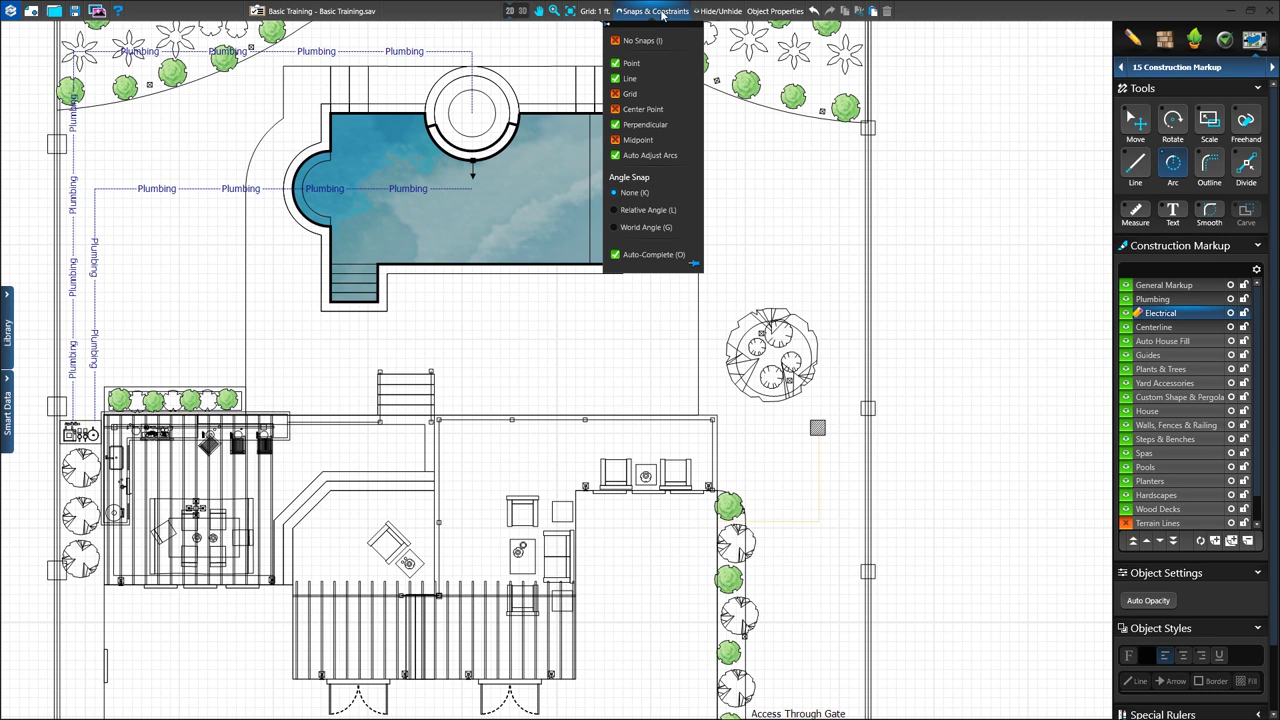
scroll(705, 188, up, 3)
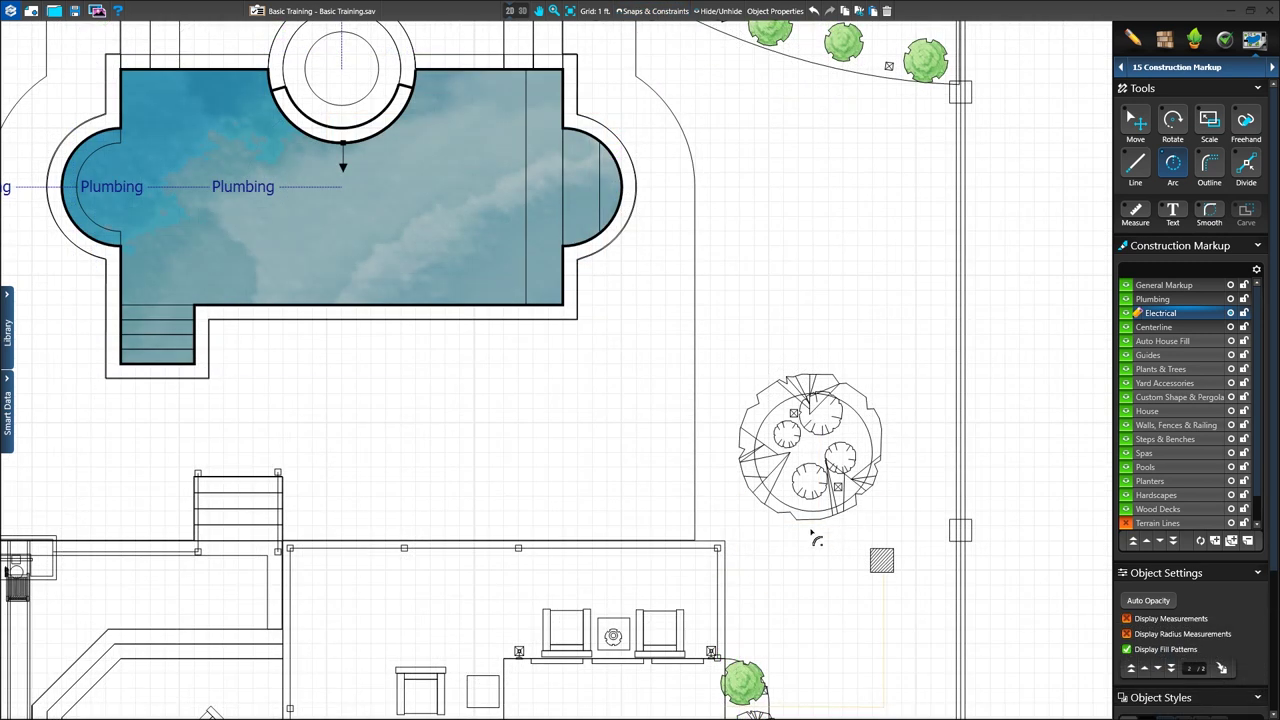
click(826, 545)
click(882, 548)
middle_drag(726, 339, 742, 451)
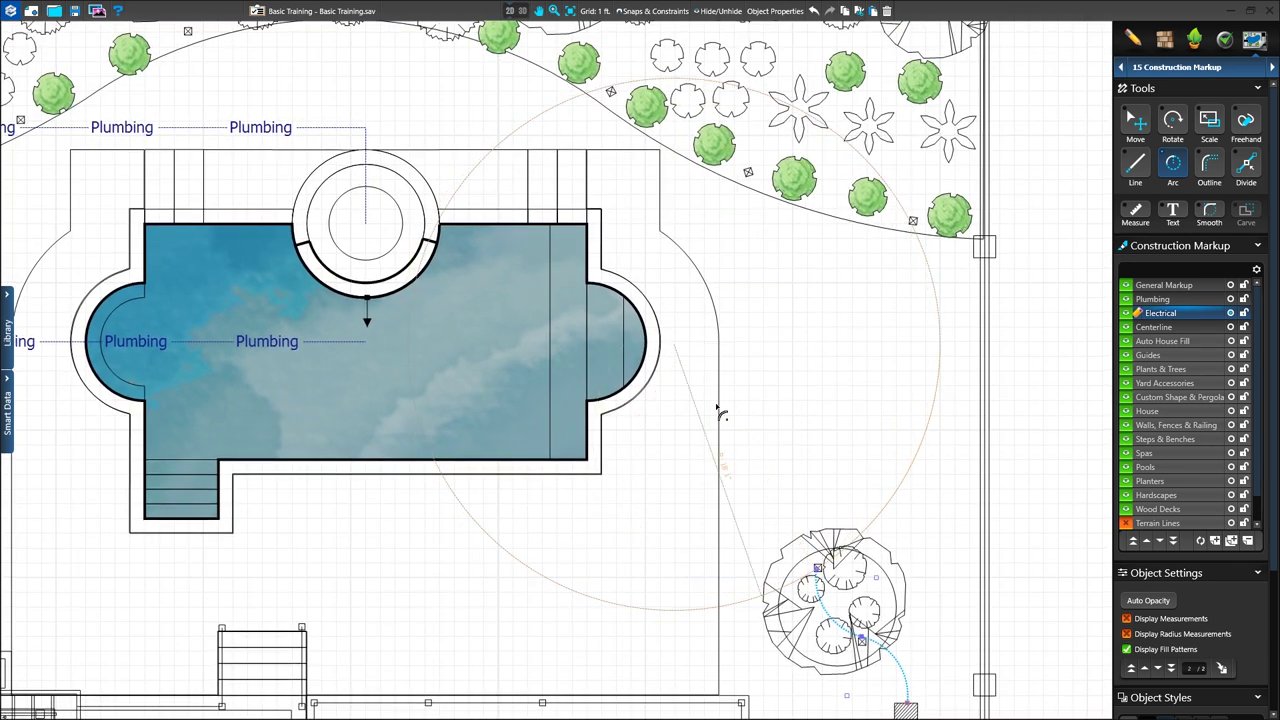
Step: Continue the electrical arcs from the round planter, fixture to fixture, along the back planting bed behind the pool
click(883, 232)
click(799, 292)
click(750, 176)
middle_drag(750, 176, 745, 330)
click(643, 367)
click(624, 238)
middle_drag(580, 248, 651, 326)
click(635, 351)
click(560, 225)
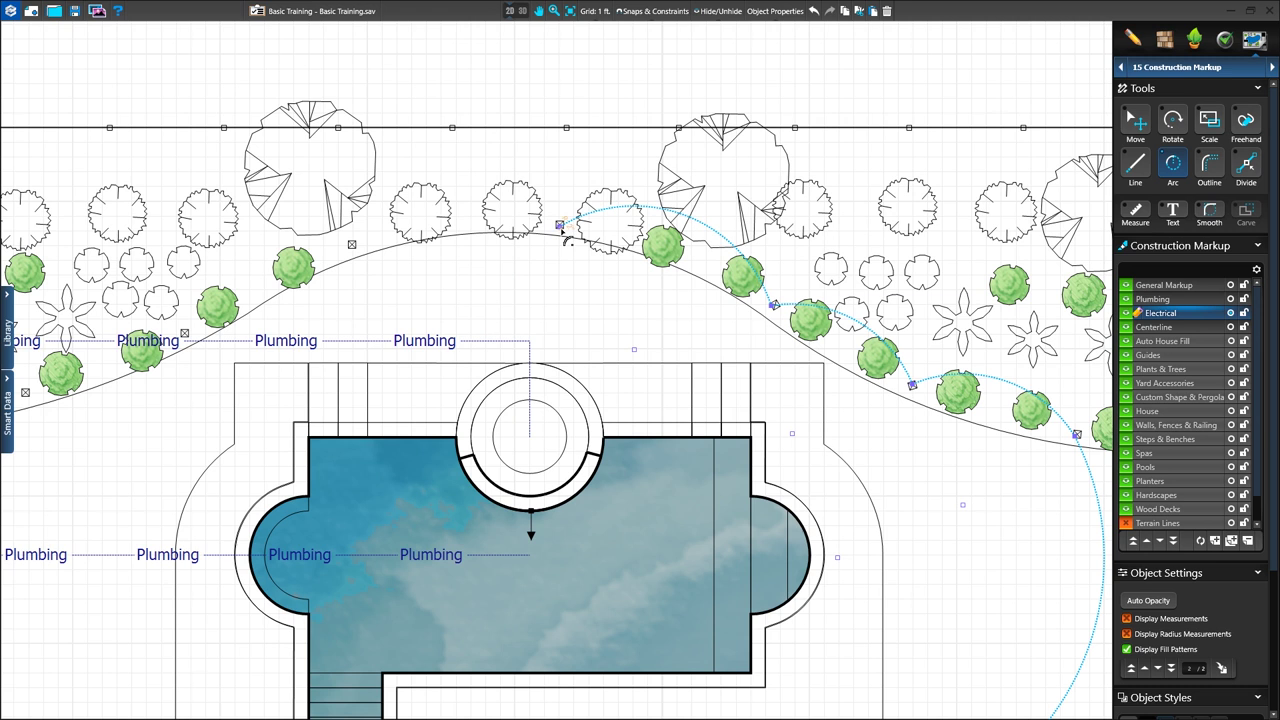
click(467, 348)
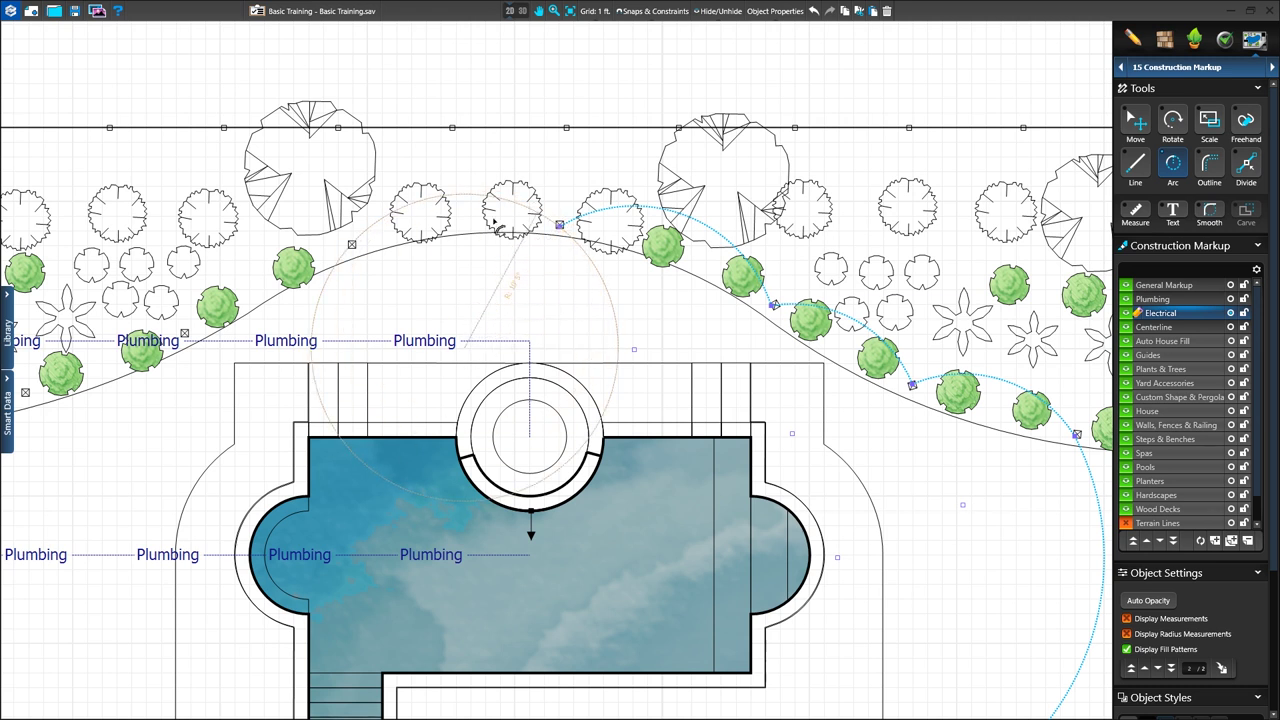
click(351, 244)
middle_drag(351, 244, 365, 243)
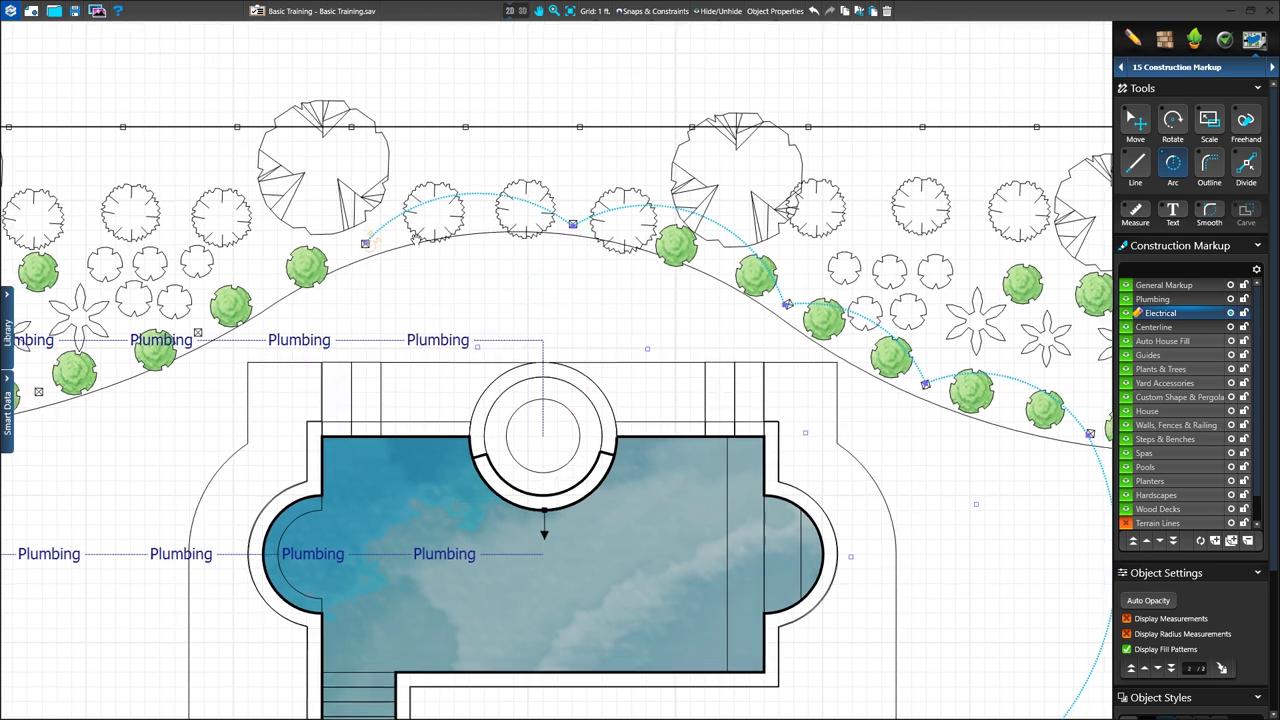
Step: Turn on the displayed measurements for the pool
scroll(626, 374, down, 5)
click(625, 355)
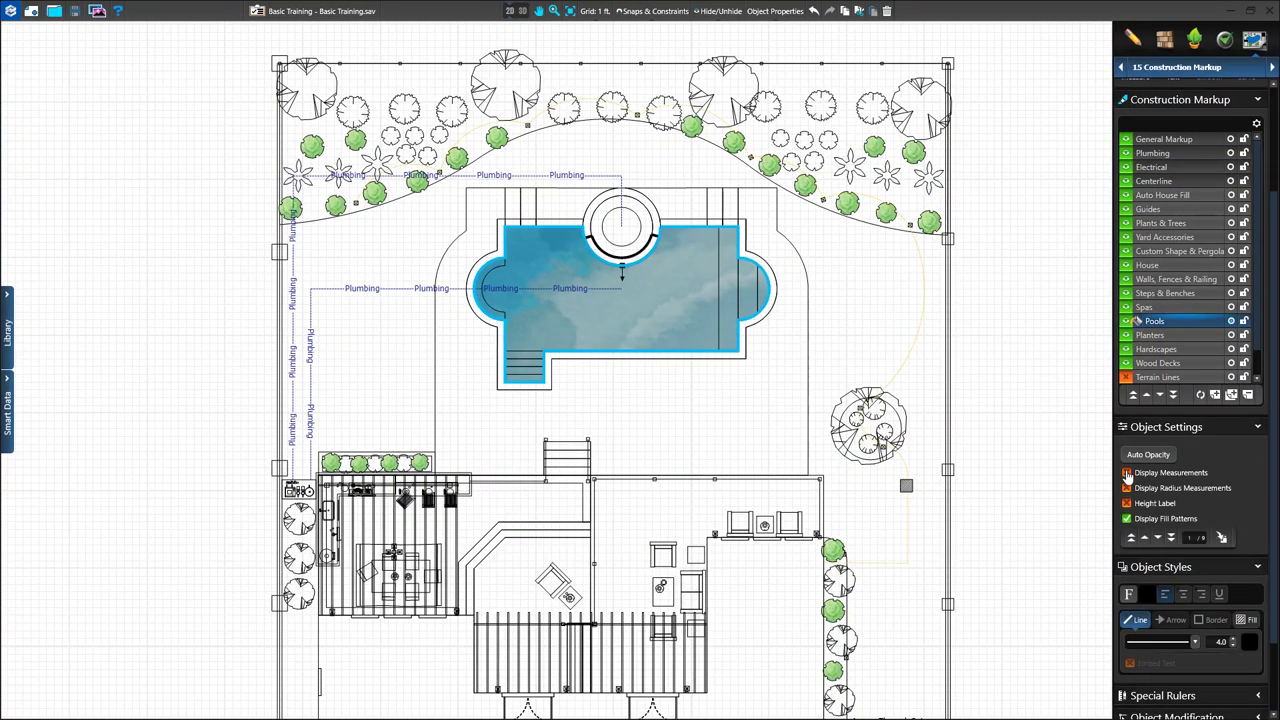
click(1128, 473)
click(645, 393)
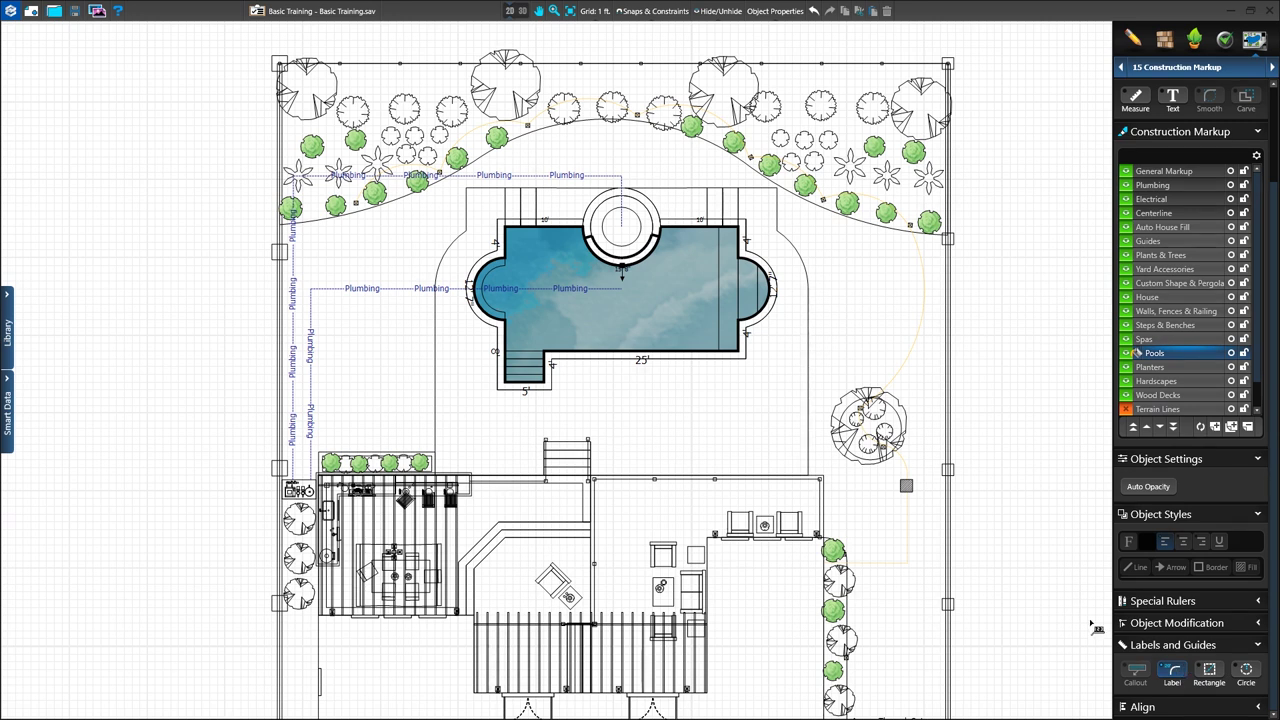
Step: Move the 25' measurement label farther below the pool's long edge, clear of the coping line
scroll(641, 362, up, 1)
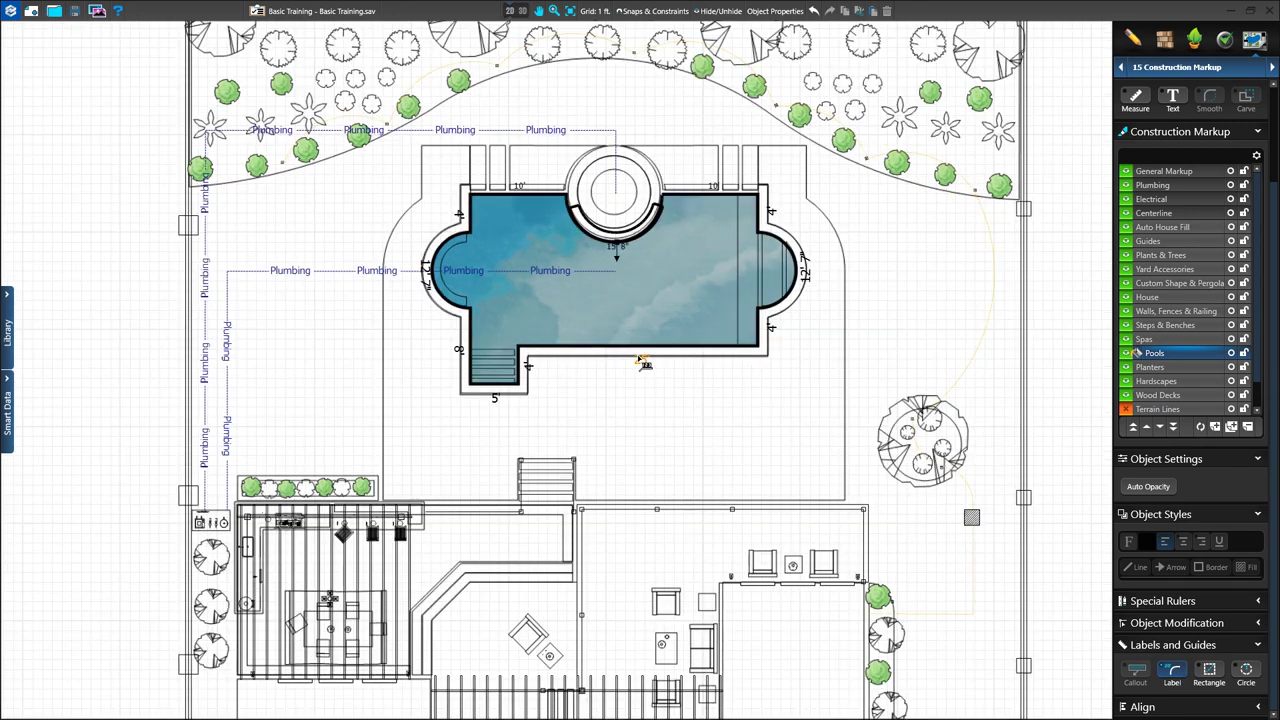
scroll(641, 362, up, 1)
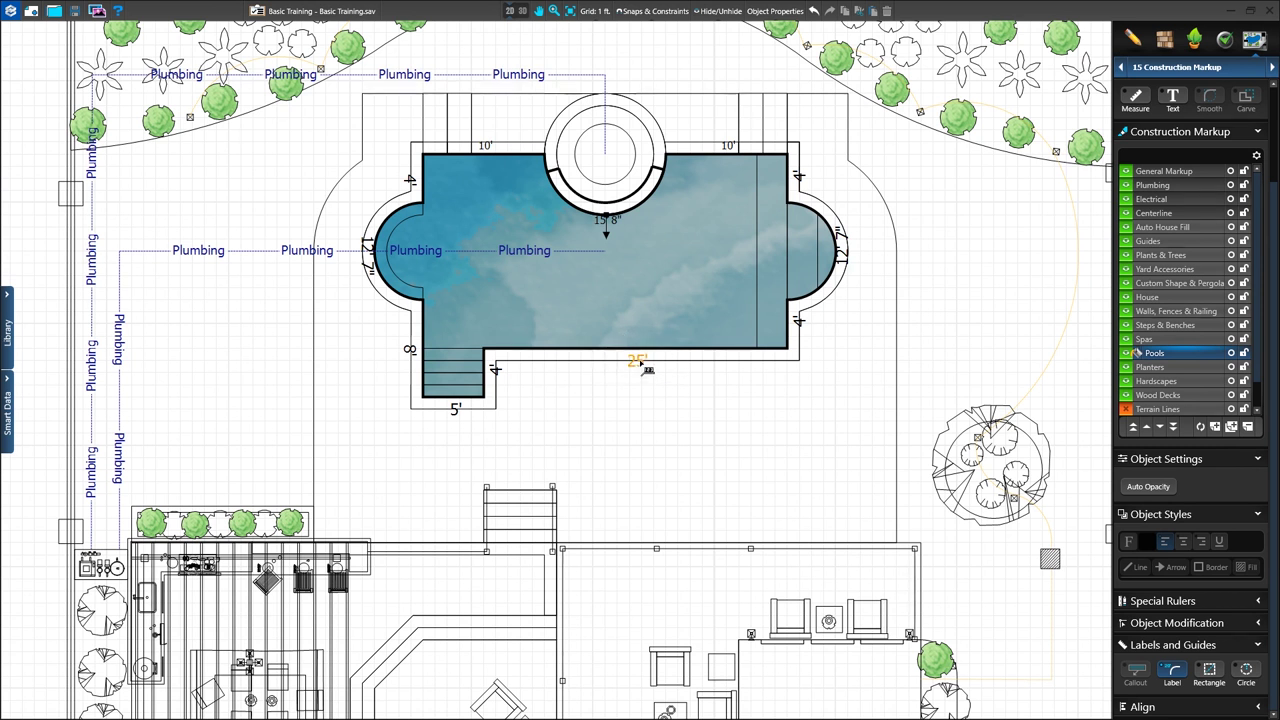
click(641, 365)
mouse_move(650, 367)
mouse_down()
mouse_move(629, 364)
mouse_move(635, 324)
mouse_move(650, 460)
mouse_move(641, 378)
mouse_up()
click(496, 377)
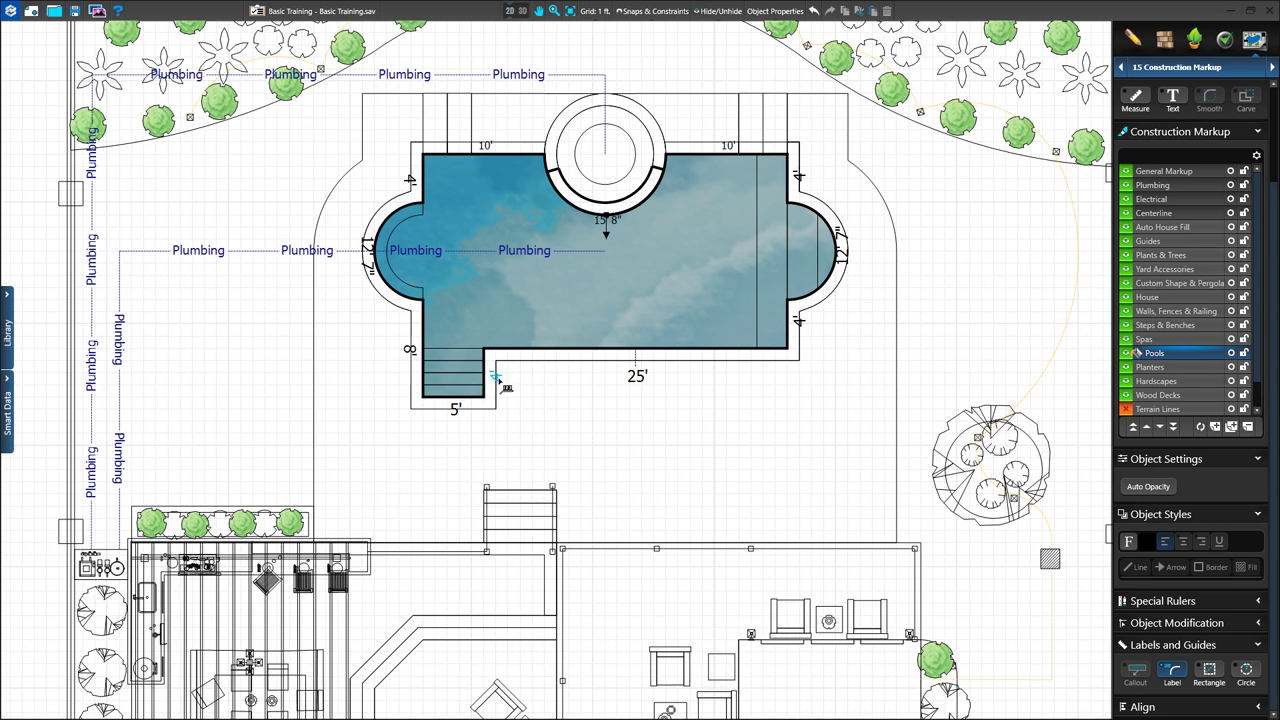
click(460, 416)
key(Home)
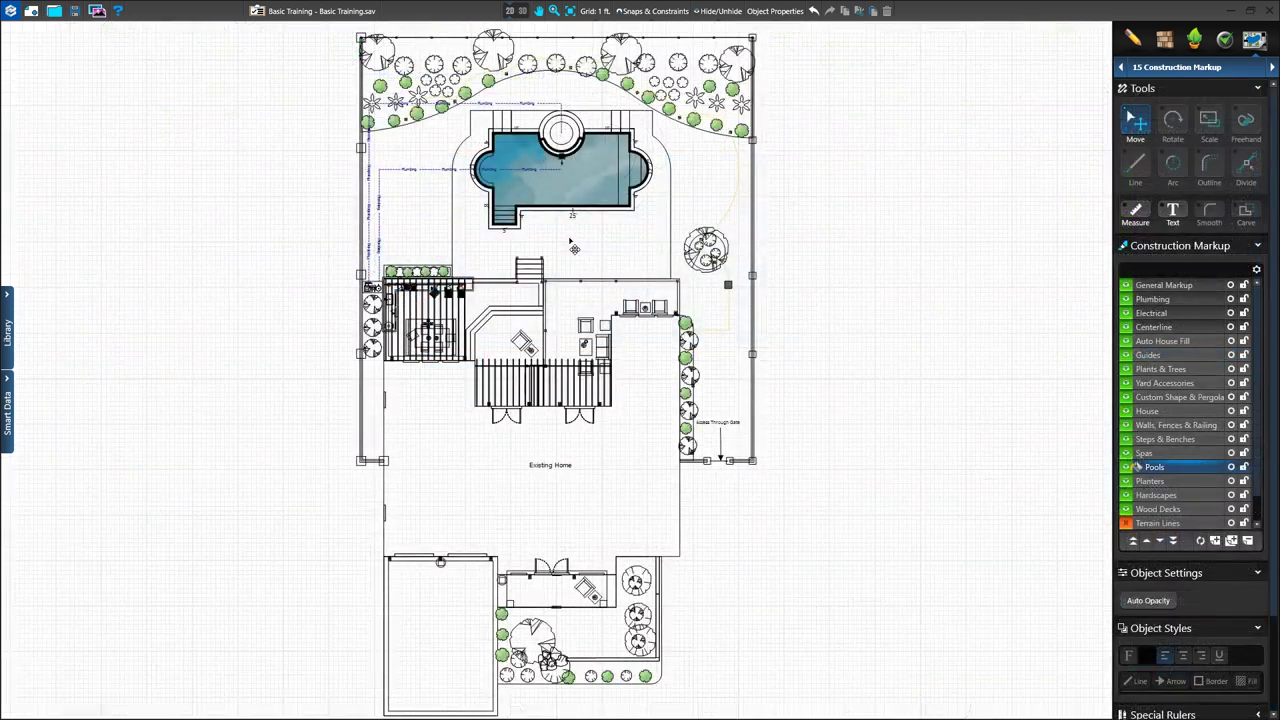
Step: Switch to the Project Information stage and hide the whole Construction Markup group there
click(1133, 40)
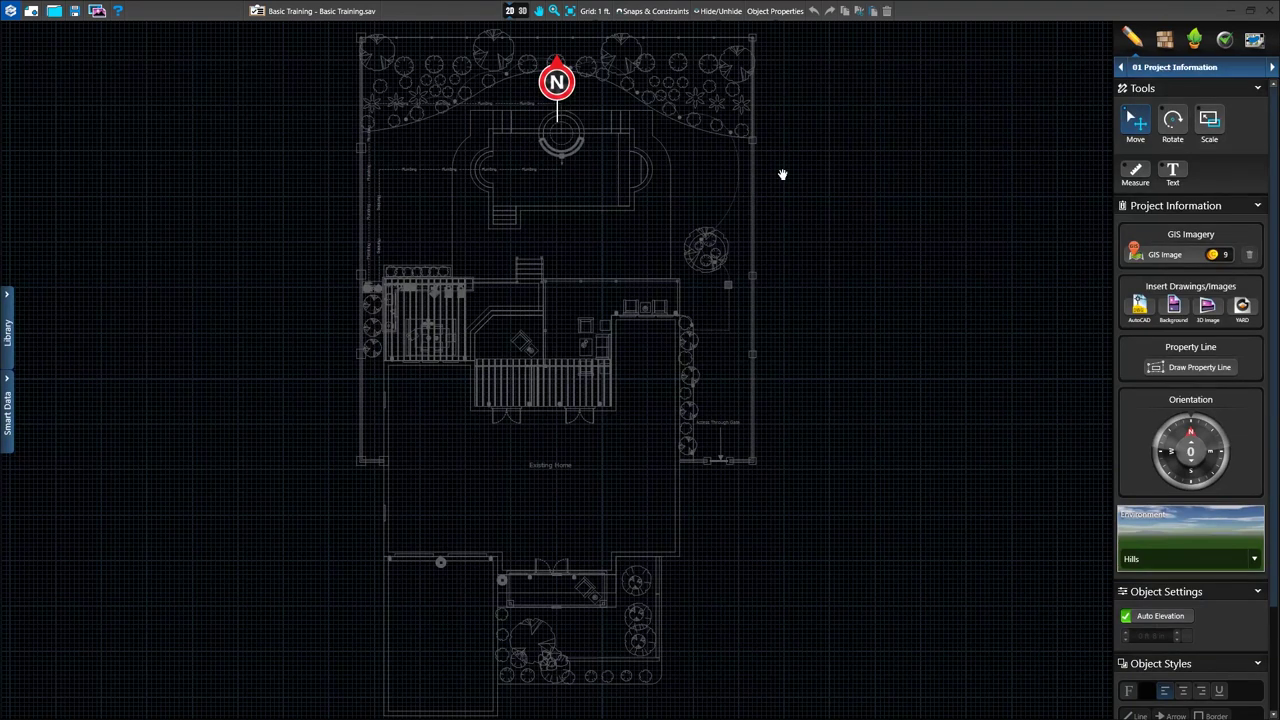
scroll(711, 229, up, 3)
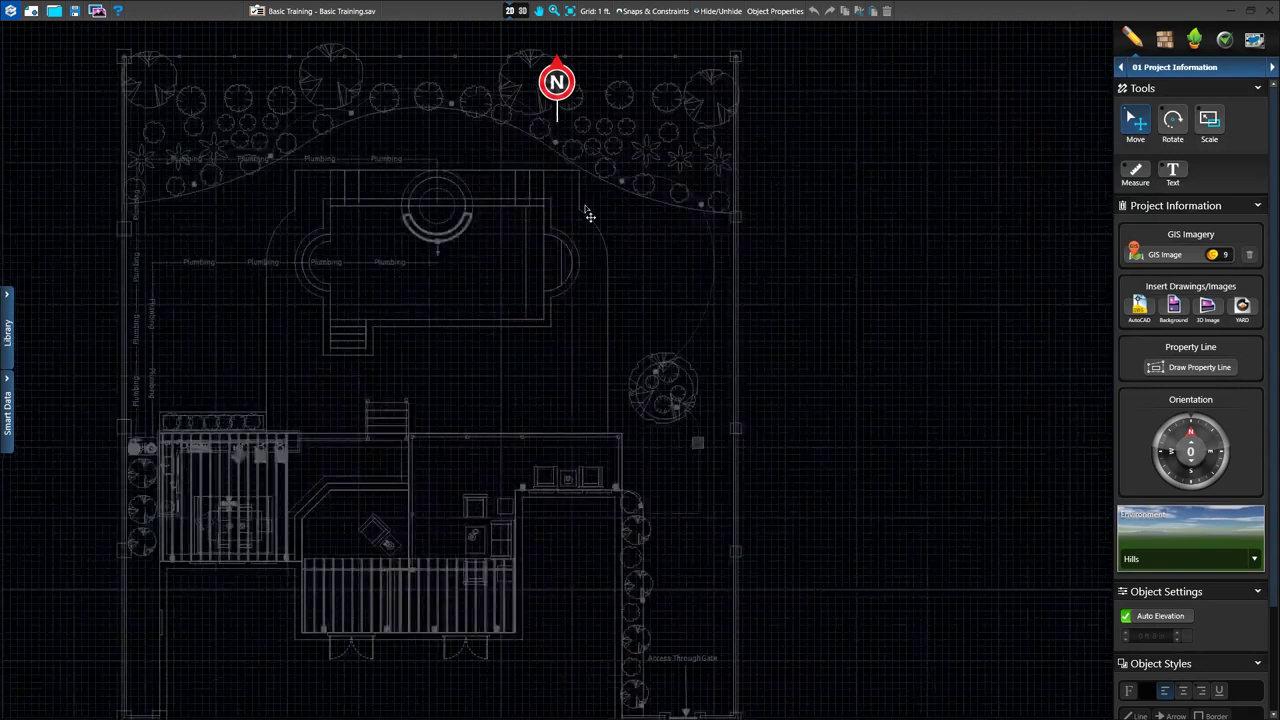
click(722, 12)
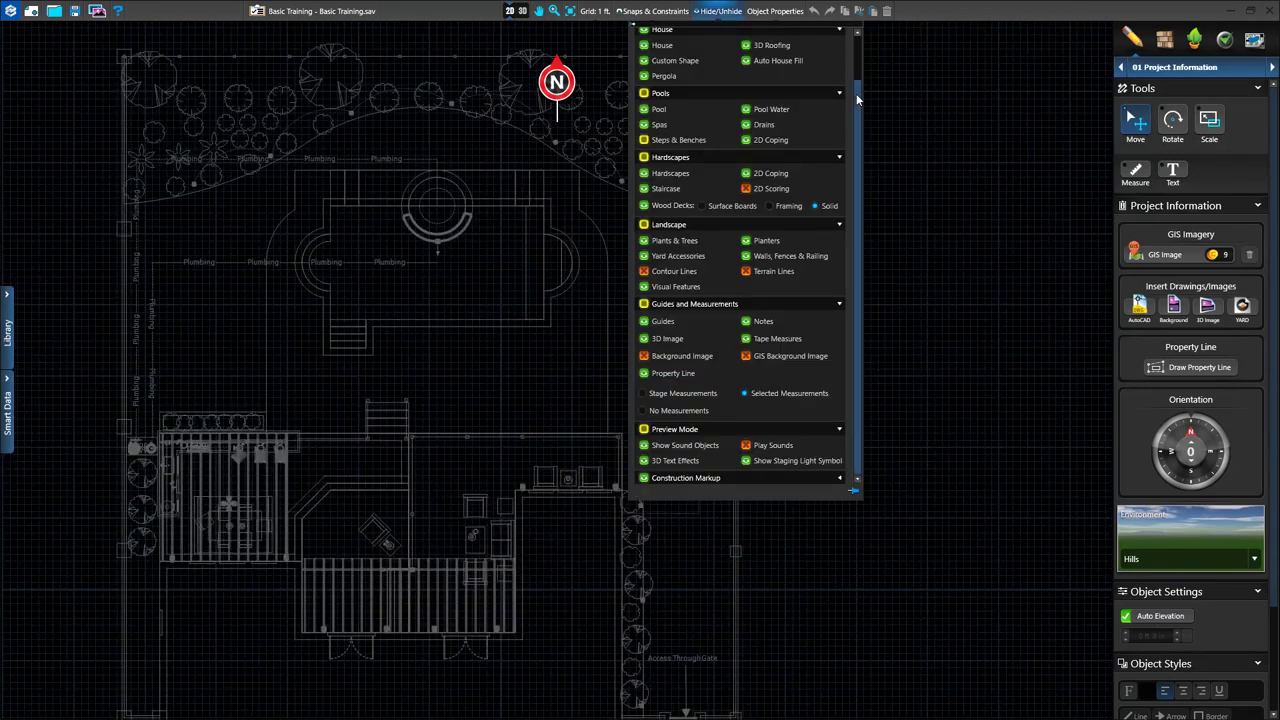
click(840, 478)
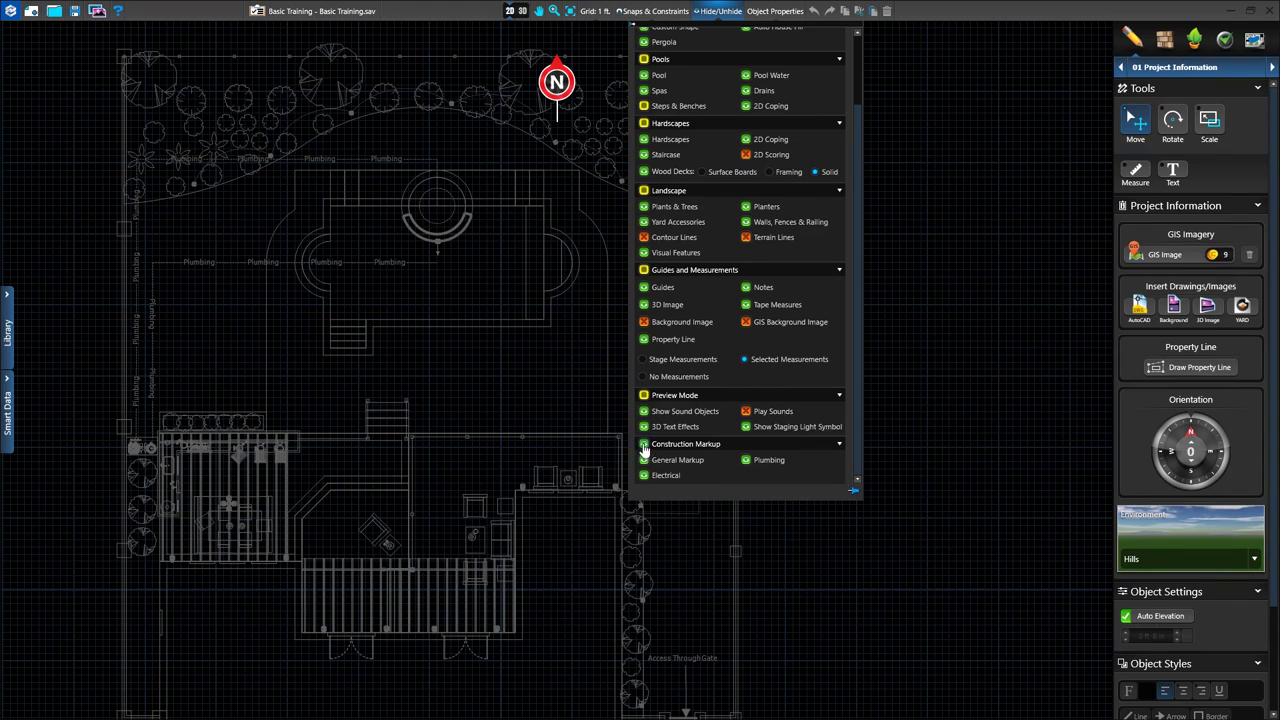
click(644, 447)
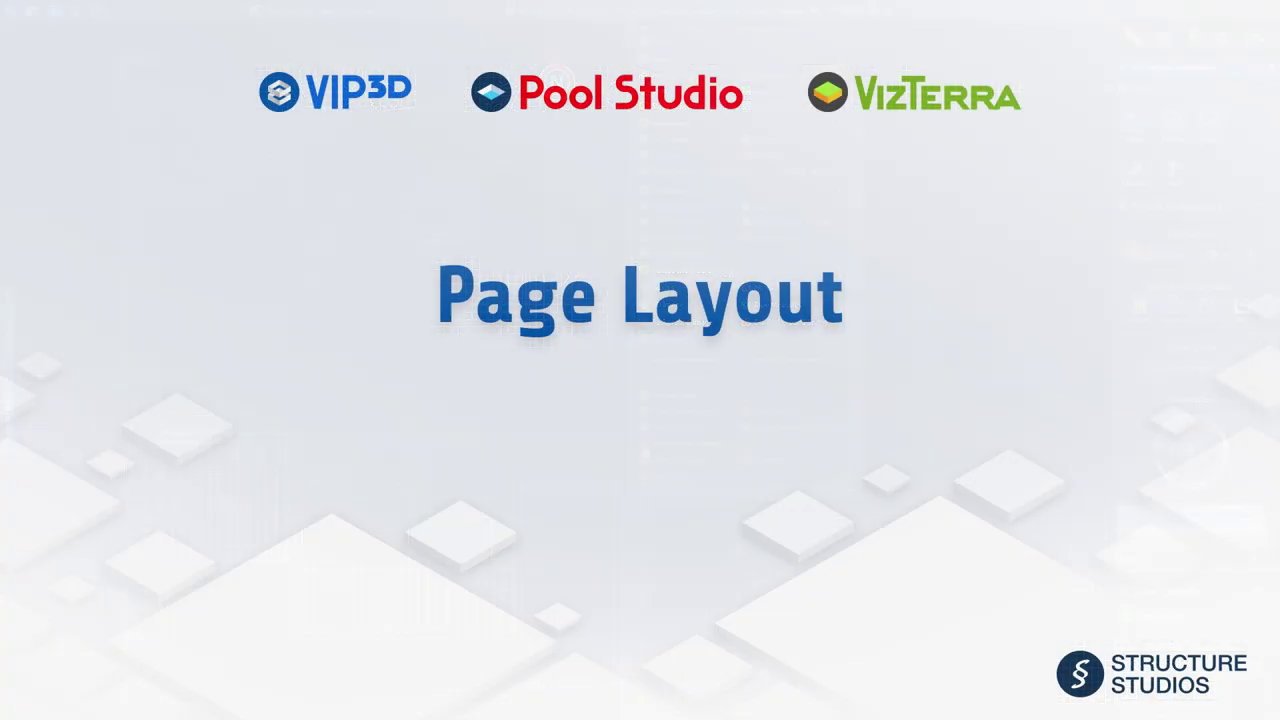